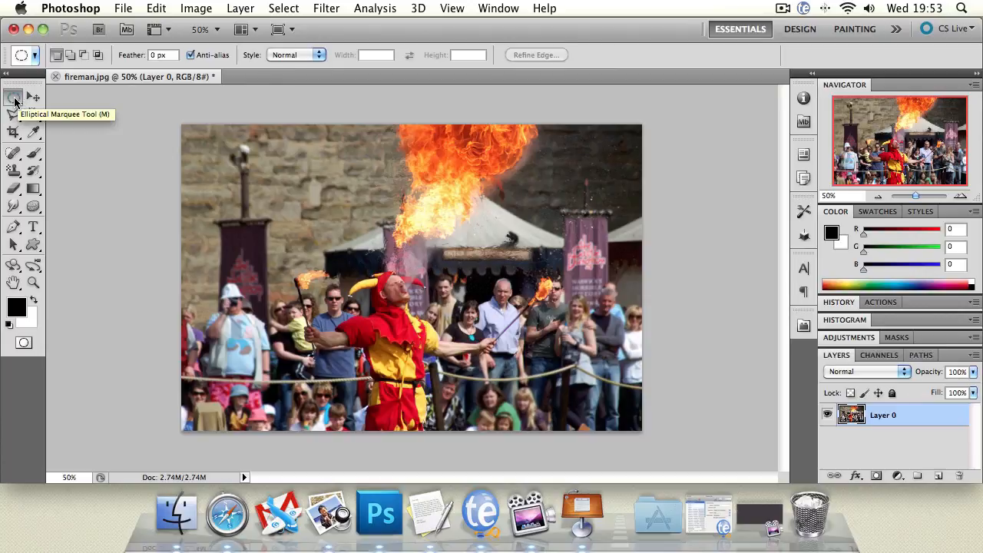
# Draw a rectangular marquee selection across the upper part of the photo, covering the wall, flame and jester's head
pyautogui.moveTo(13, 100); pyautogui.dragTo(46, 100)
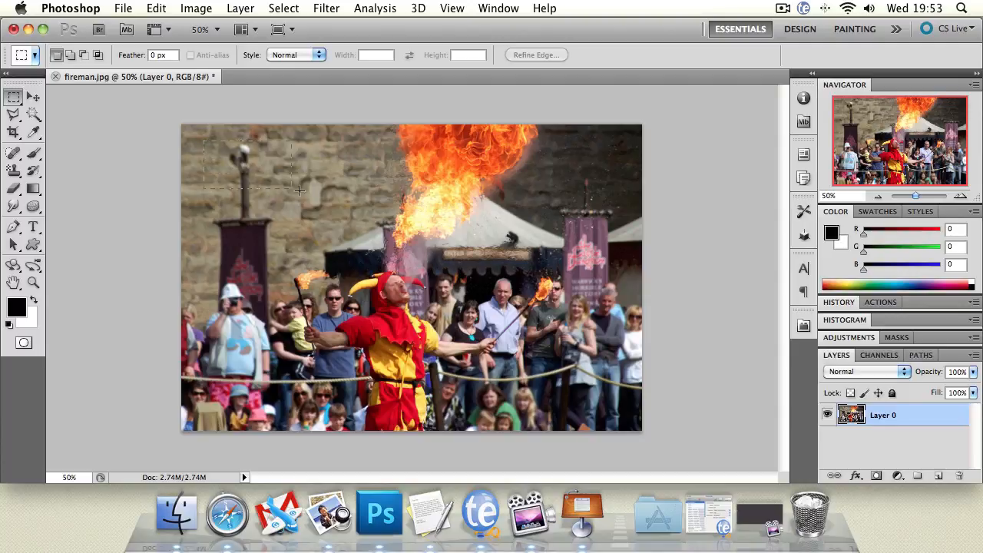
pyautogui.moveTo(480, 310); pyautogui.dragTo(482, 311)
pyautogui.moveTo(343, 185); pyautogui.dragTo(356, 197)
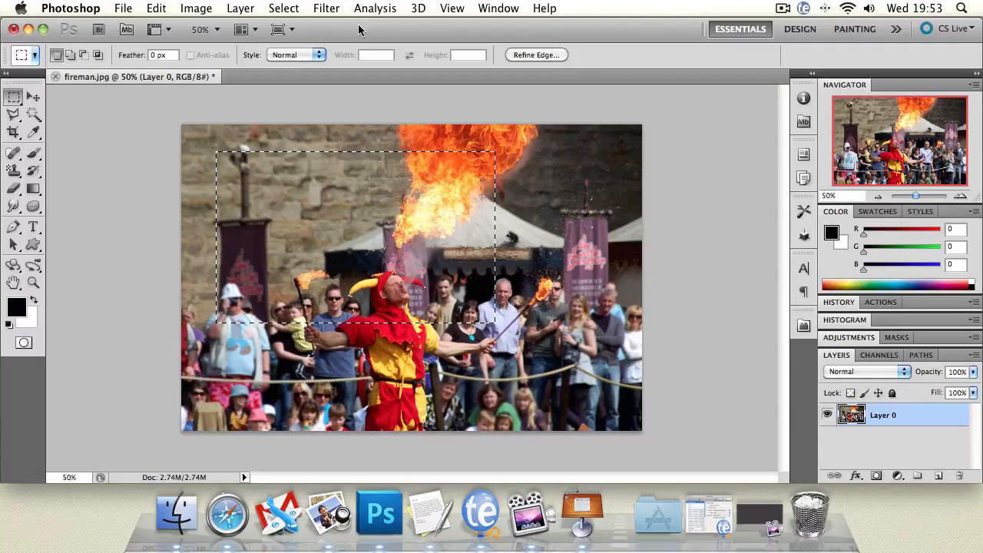
# Paint black inside the rectangular selection with the Brush tool, then undo the painting
pyautogui.click(33, 152)
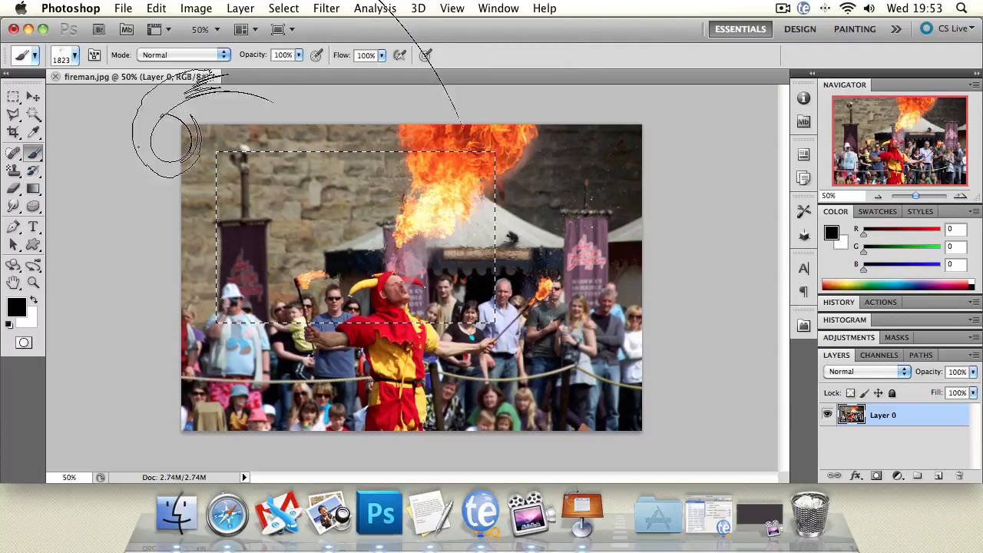
pyautogui.moveTo(336, 222)
pyautogui.mouseDown()
pyautogui.moveTo(314, 276)
pyautogui.moveTo(133, 223)
pyautogui.moveTo(348, 154)
pyautogui.moveTo(321, 180)
pyautogui.moveTo(359, 276)
pyautogui.moveTo(409, 353)
pyautogui.moveTo(244, 337)
pyautogui.moveTo(214, 300)
pyautogui.mouseUp()
pyautogui.click(13, 114)
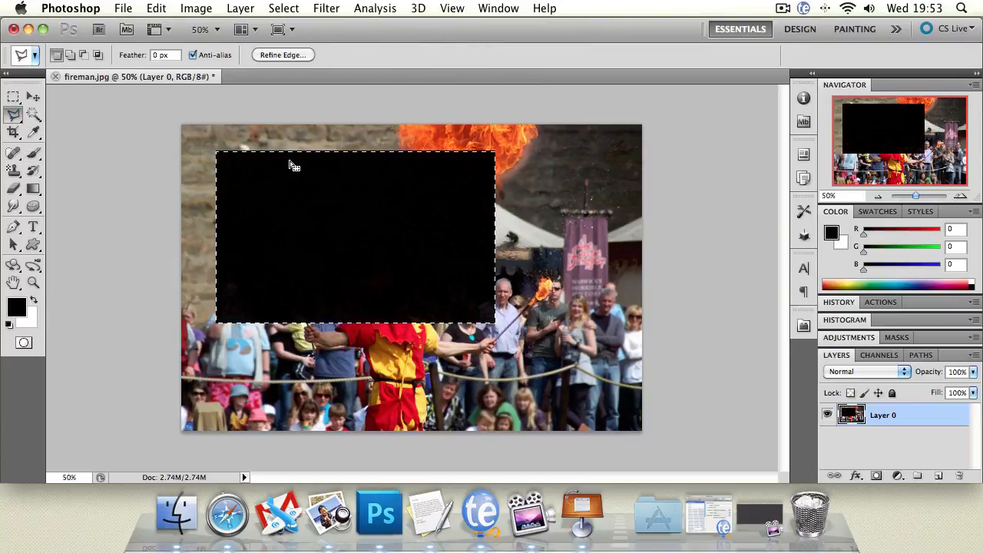
pyautogui.click(293, 163)
pyautogui.press('alt+super+z')
pyautogui.press('alt+super+z')
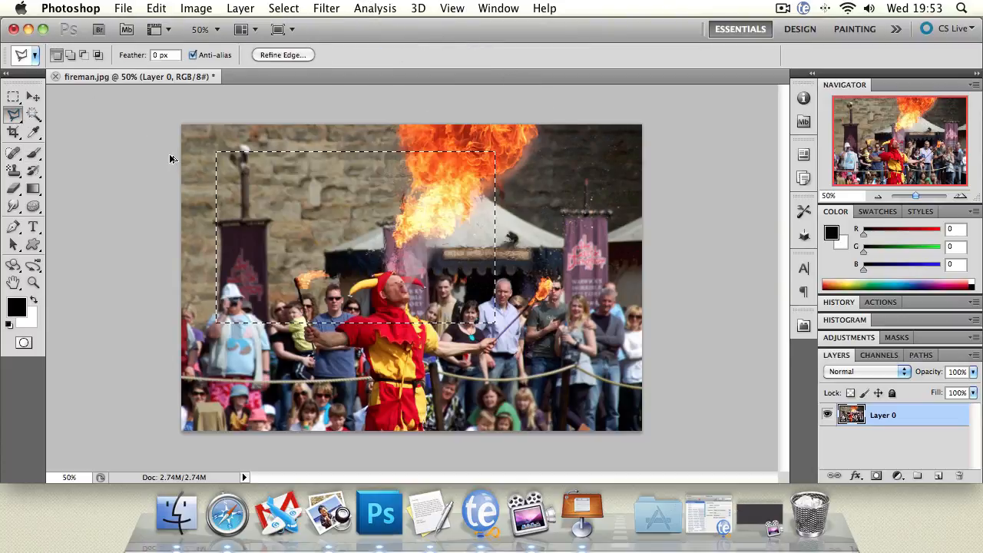
# Scale the selected area down to 60.81% with Free Transform, then undo back to the intact photo
pyautogui.click(33, 97)
pyautogui.press('super+t')
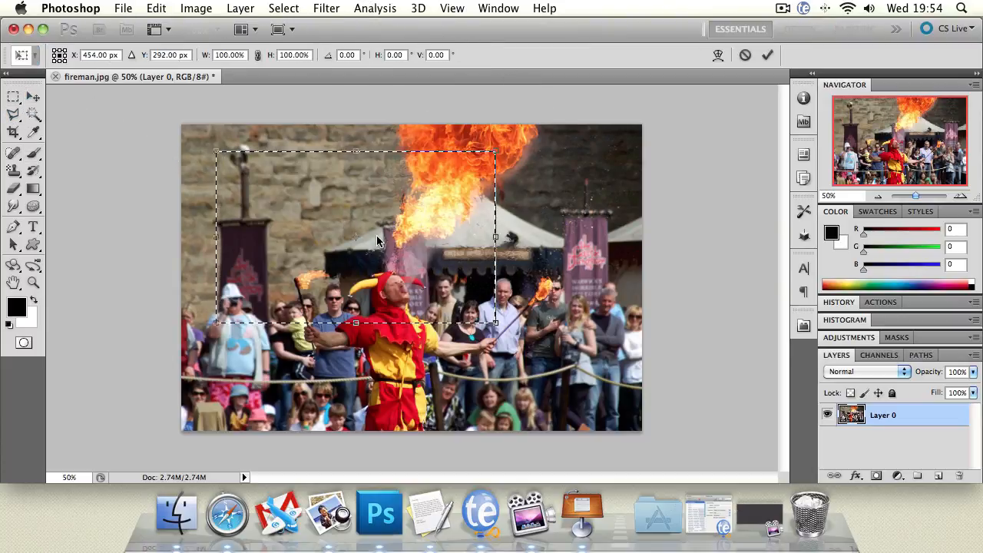
pyautogui.moveTo(216, 152); pyautogui.dragTo(324, 216)
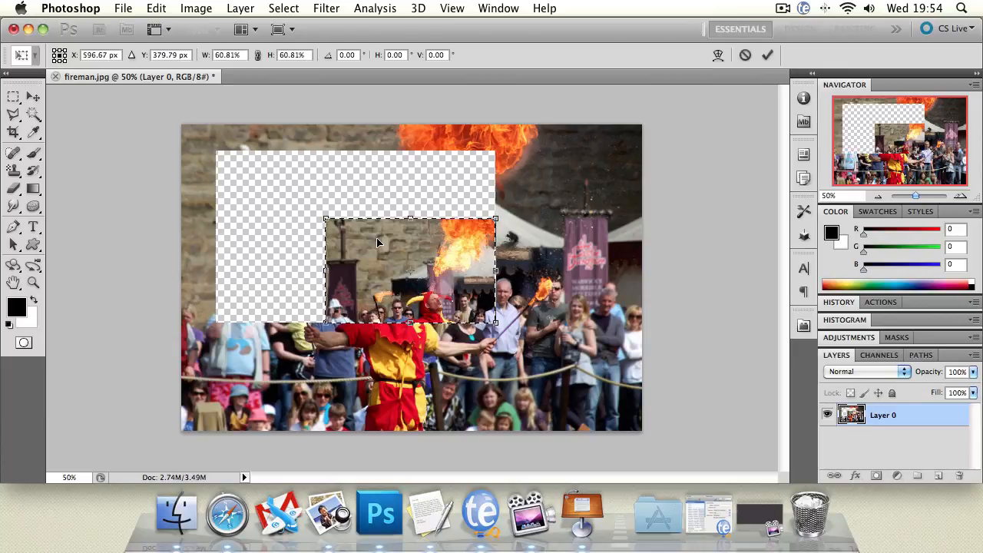
pyautogui.press('Escape')
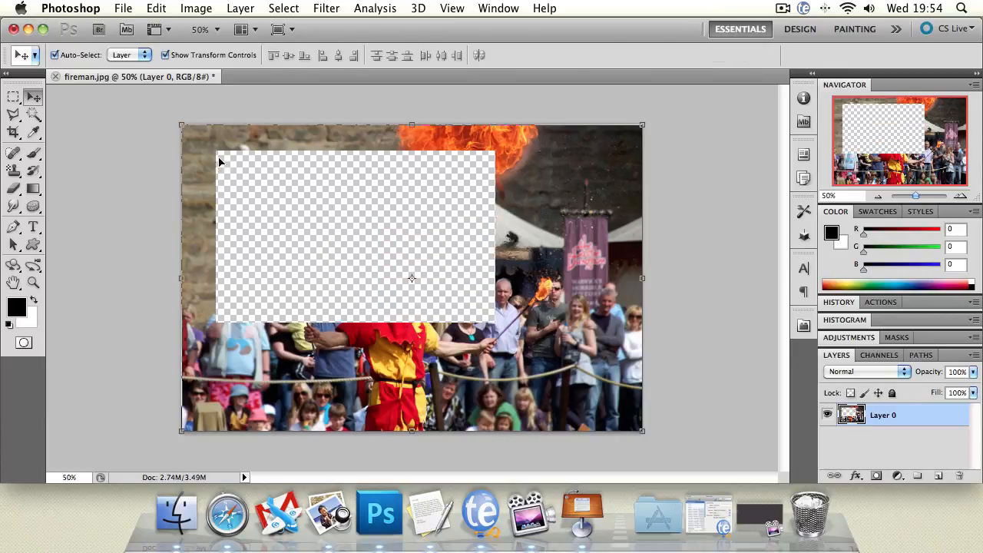
pyautogui.press('alt+super+z')
pyautogui.press('alt+super+z')
pyautogui.press('alt+super+z')
pyautogui.press('alt+super+z')
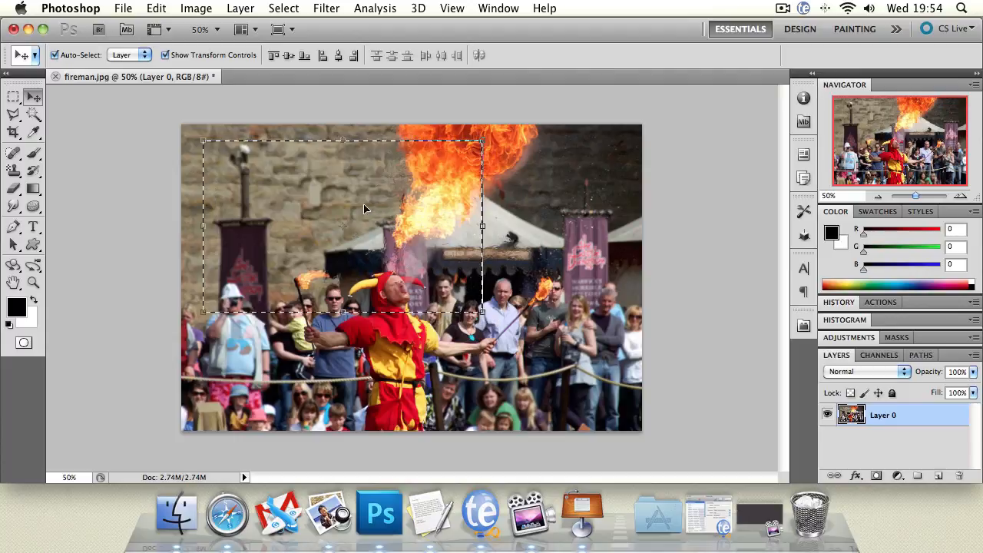
# Draw a wide elliptical marquee selection across the wall, flame and jester's head, then deselect it
pyautogui.click(13, 96)
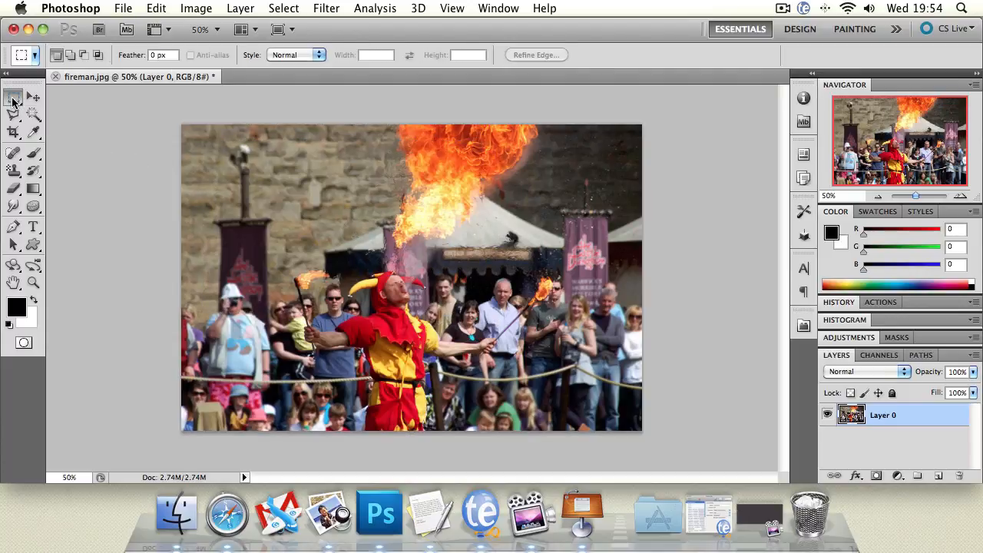
pyautogui.click(44, 109)
pyautogui.moveTo(554, 324); pyautogui.dragTo(555, 325)
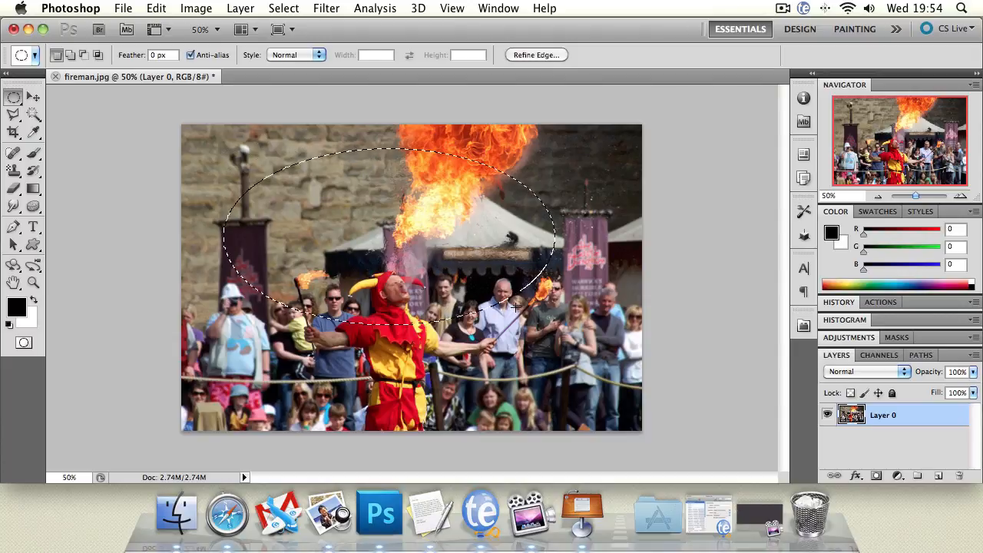
pyautogui.click(407, 235)
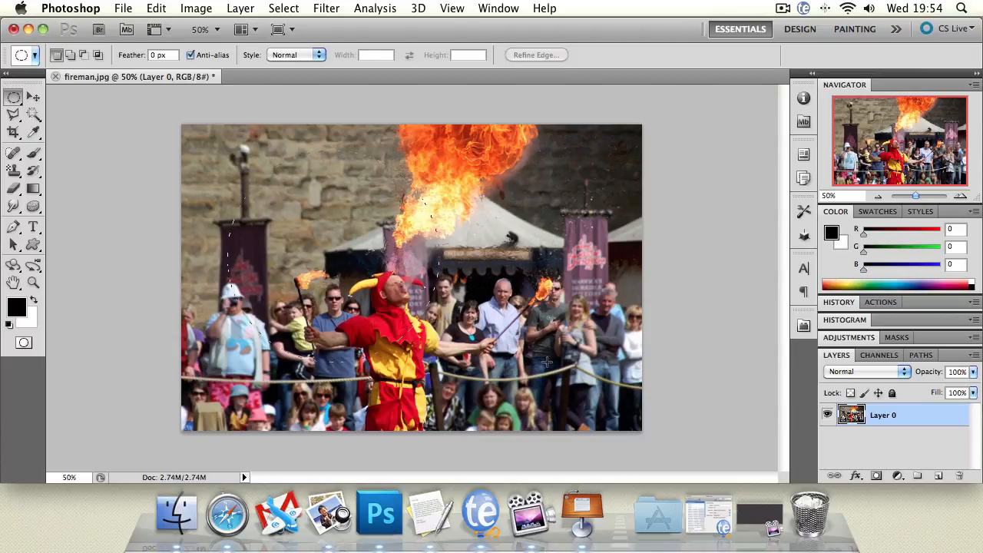
# Draw circular marquee selections over the wall and banner beside the flame, and clear them
pyautogui.moveTo(547, 362); pyautogui.dragTo(546, 362)
pyautogui.click(252, 181)
pyautogui.moveTo(425, 289); pyautogui.dragTo(456, 310)
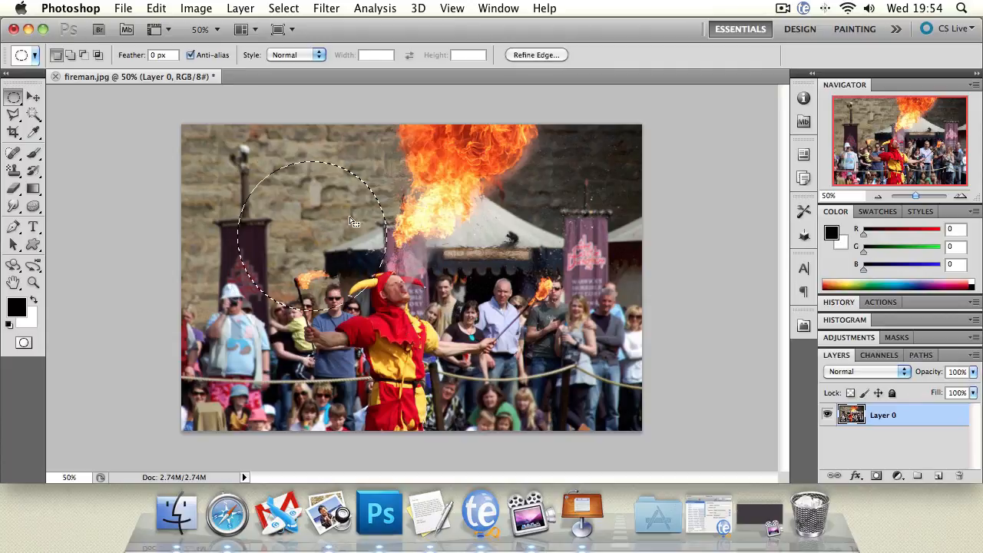
pyautogui.click(301, 195)
pyautogui.moveTo(455, 257); pyautogui.dragTo(456, 257)
pyautogui.click(182, 181)
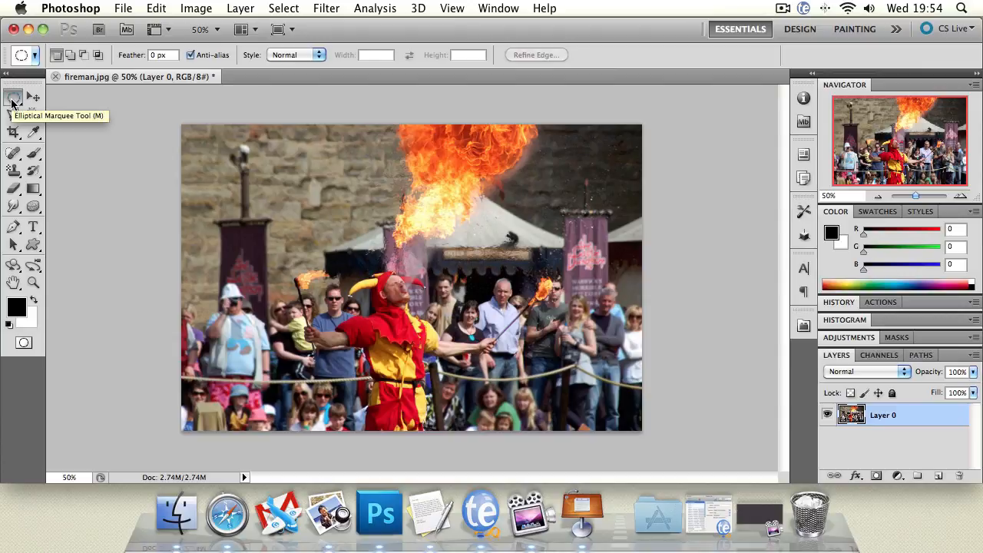
# Cycle between the elliptical and rectangular marquee tools, finishing on the Rectangular Marquee tool
pyautogui.hotkey('shift', 'm')
pyautogui.hotkey('shift', 'm')
pyautogui.hotkey('shift', 'm')
pyautogui.hotkey('shift', 'm')
pyautogui.hotkey('shift', 'm')
pyautogui.hotkey('shift', 'm')
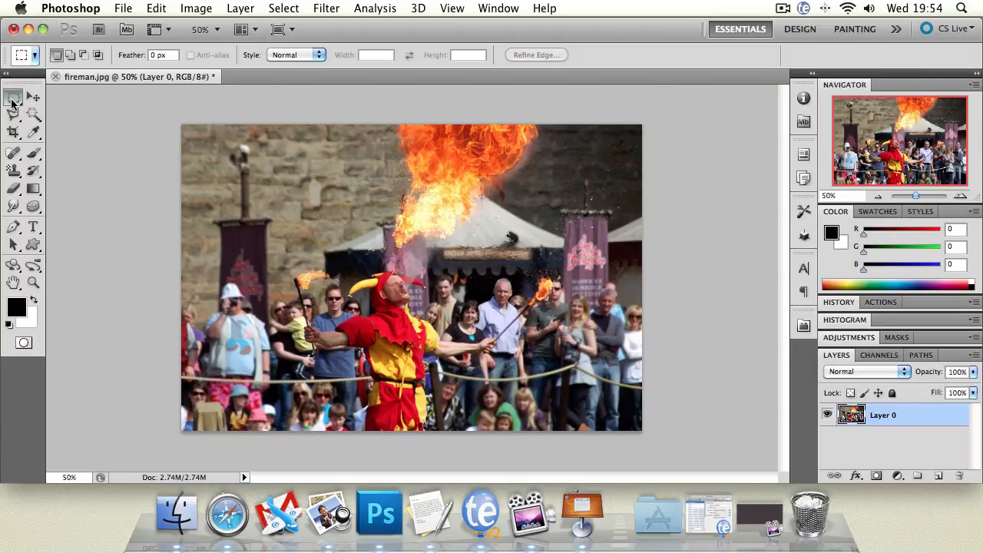
pyautogui.hotkey('shift', 'm')
pyautogui.hotkey('shift', 'm')
pyautogui.hotkey('shift', 'm')
pyautogui.hotkey('shift', 'm')
pyautogui.hotkey('shift', 'm')
# Deselect the layer and draw a rectangular marquee selection around the jester's head and the lower flame
pyautogui.click(33, 97)
pyautogui.click(135, 167)
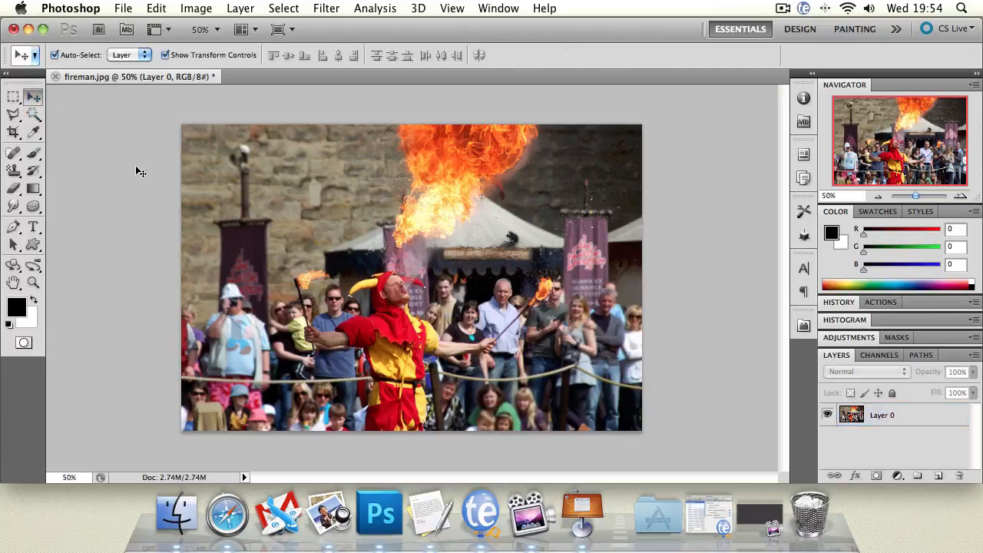
pyautogui.click(14, 96)
pyautogui.moveTo(265, 202); pyautogui.dragTo(497, 338)
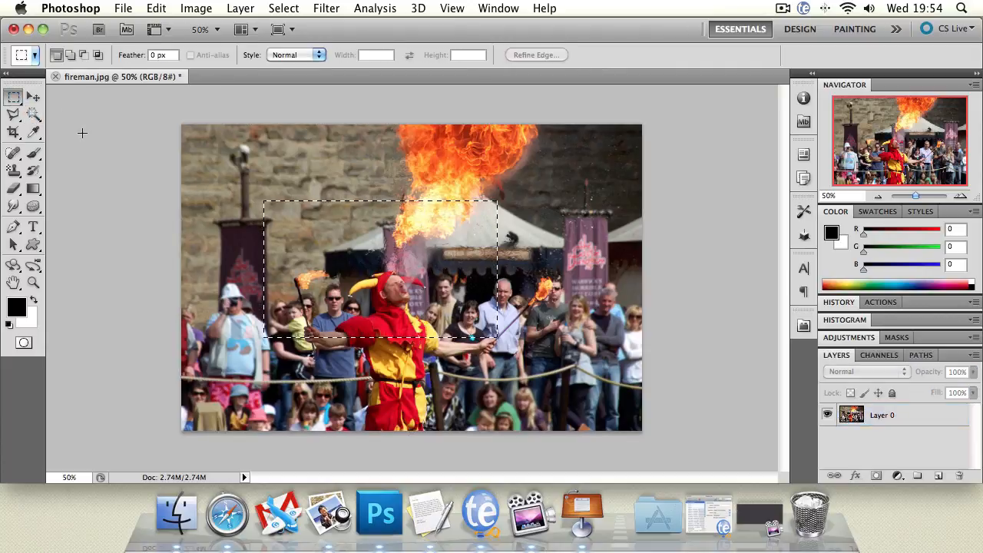
# Try to move the selected area with the Move tool, and make Layer 0 the active layer
pyautogui.click(33, 96)
pyautogui.click(375, 232)
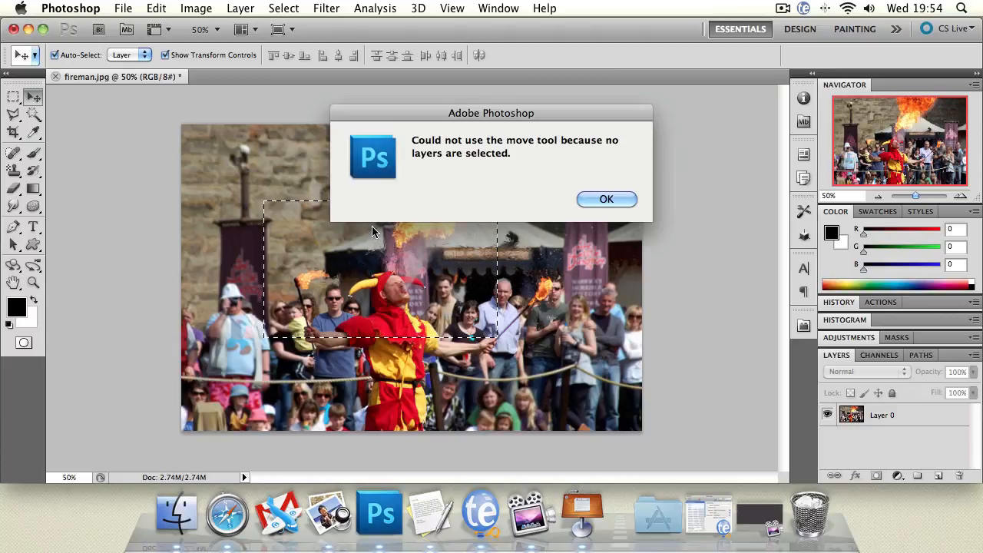
pyautogui.click(595, 204)
pyautogui.click(908, 425)
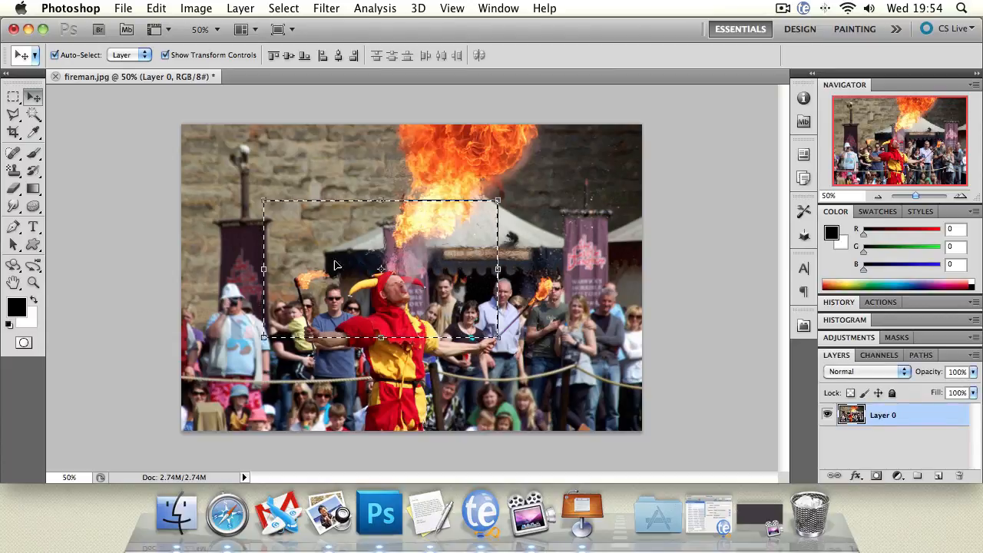
pyautogui.moveTo(493, 306)
pyautogui.mouseDown()
pyautogui.moveTo(427, 259)
pyautogui.moveTo(492, 288)
pyautogui.mouseUp()
pyautogui.press('super+z')
pyautogui.click(284, 204)
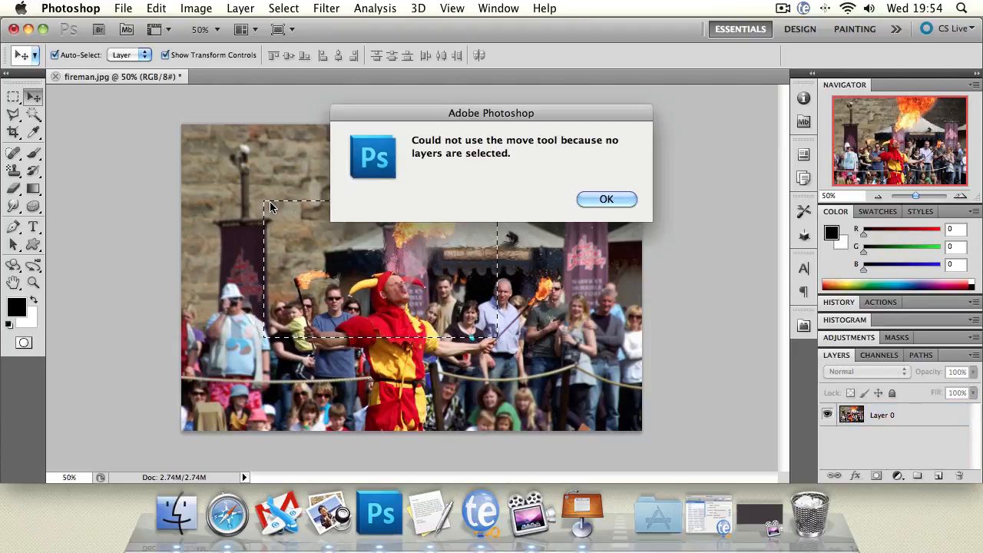
pyautogui.click(595, 200)
pyautogui.click(867, 415)
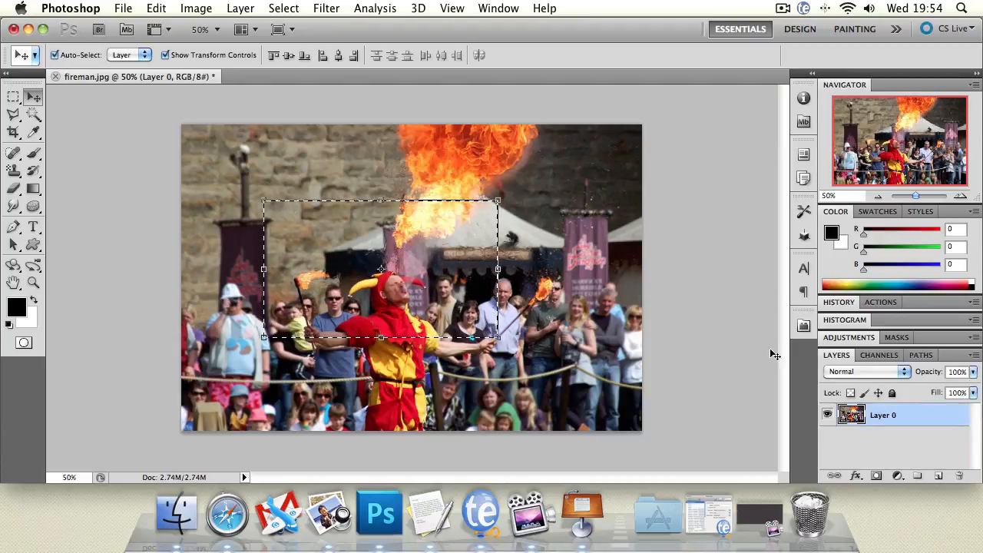
# Shrink the selected area to about half its size toward its lower-left corner with Free Transform
pyautogui.press('super+t')
pyautogui.moveTo(498, 202); pyautogui.dragTo(390, 264)
pyautogui.click(32, 92)
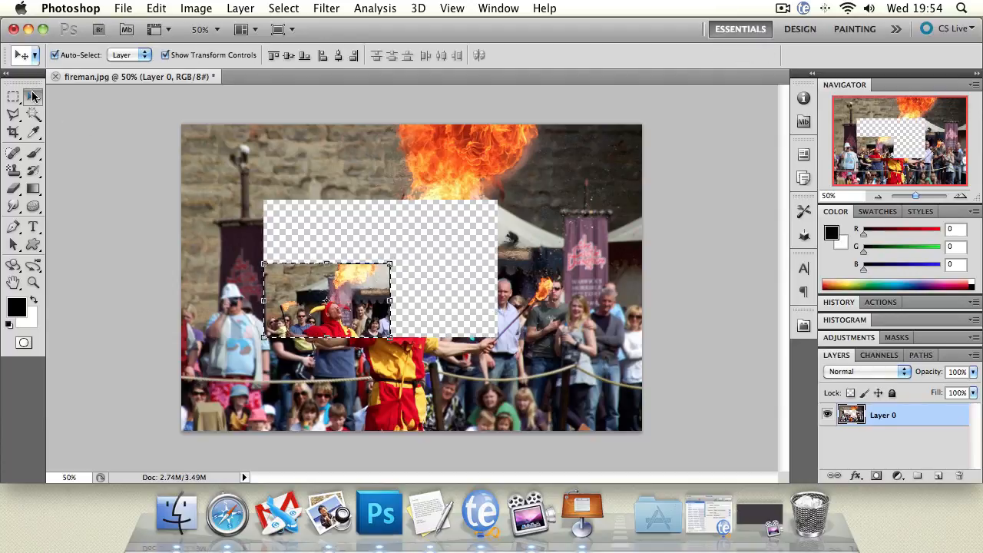
# Try to make a polygonal lasso selection in the transparent area above the shrunken piece
pyautogui.press('super+d')
pyautogui.press('l')
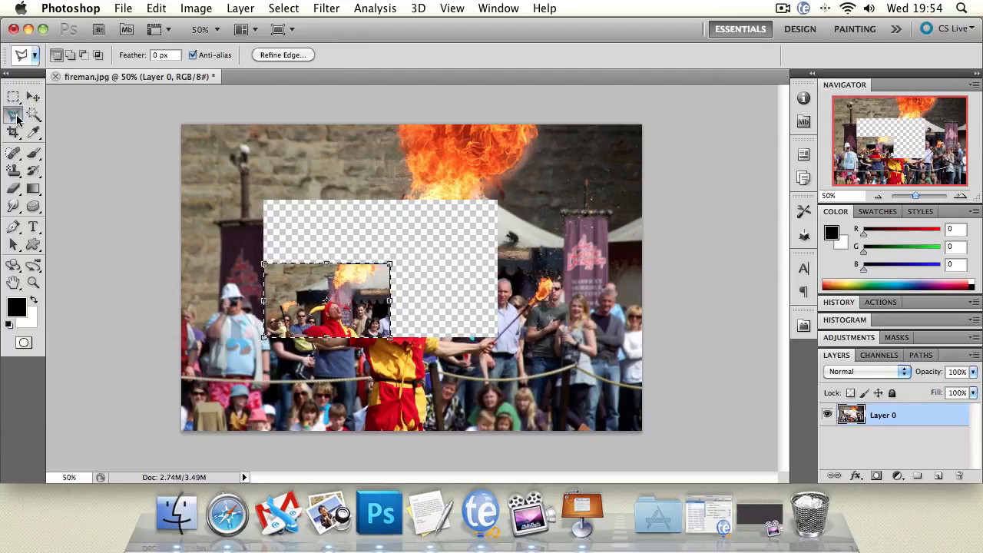
pyautogui.click(279, 228)
pyautogui.doubleClick(384, 225)
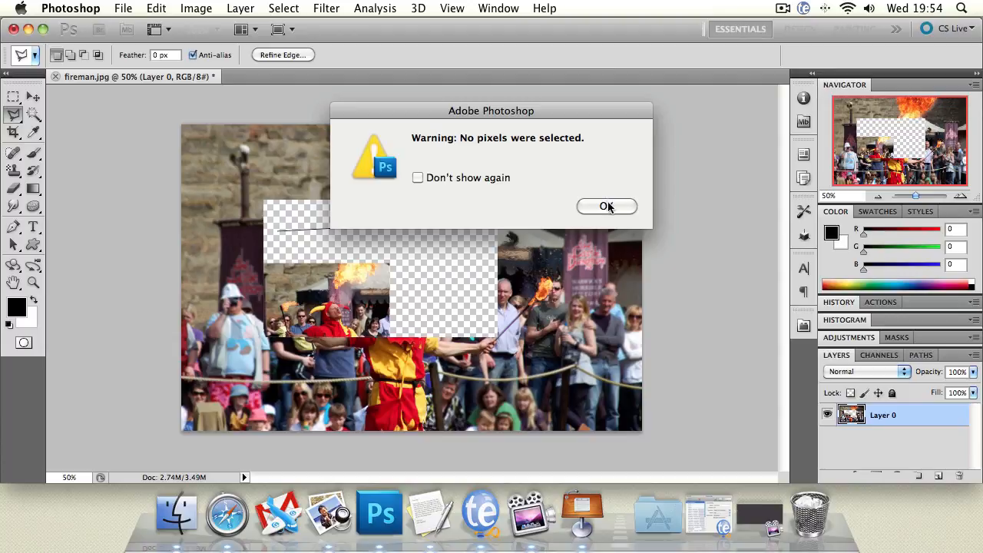
pyautogui.click(606, 207)
# Undo the lasso attempt and the scaling, and clear the rectangular selection
pyautogui.press('super+z')
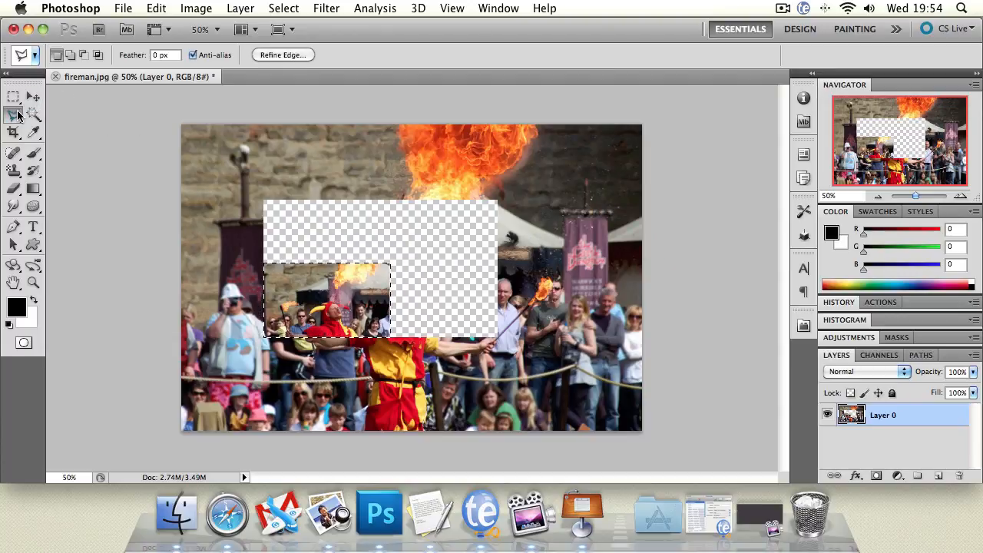
pyautogui.press('super+alt+z')
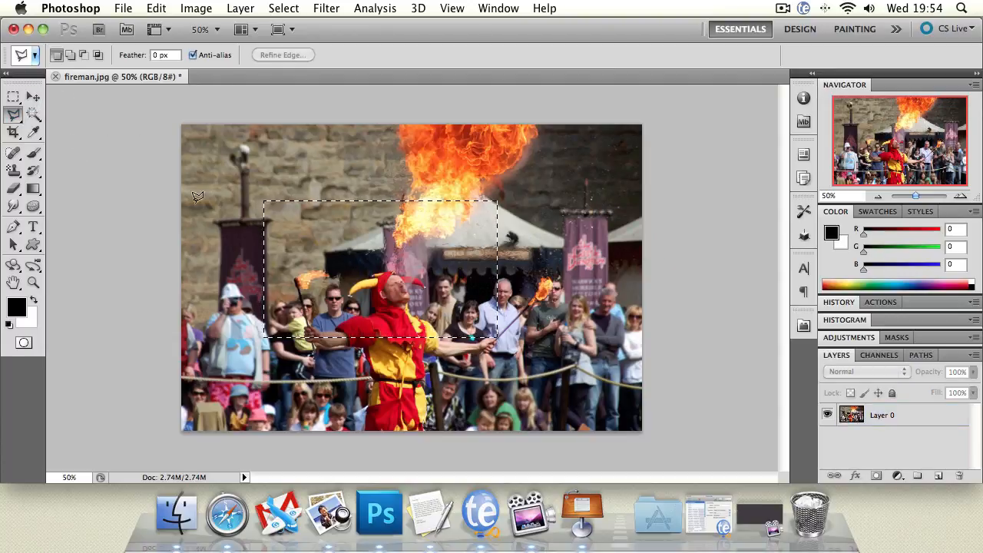
pyautogui.click(333, 240)
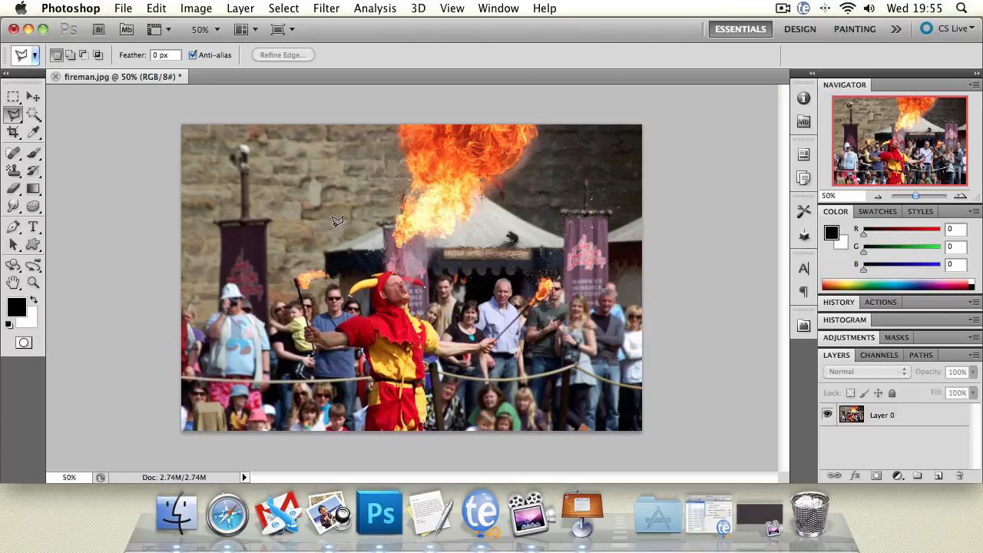
# Trace a closed polygonal lasso selection around the large flame above the jester, extending past the photo's top edge
pyautogui.click(392, 115)
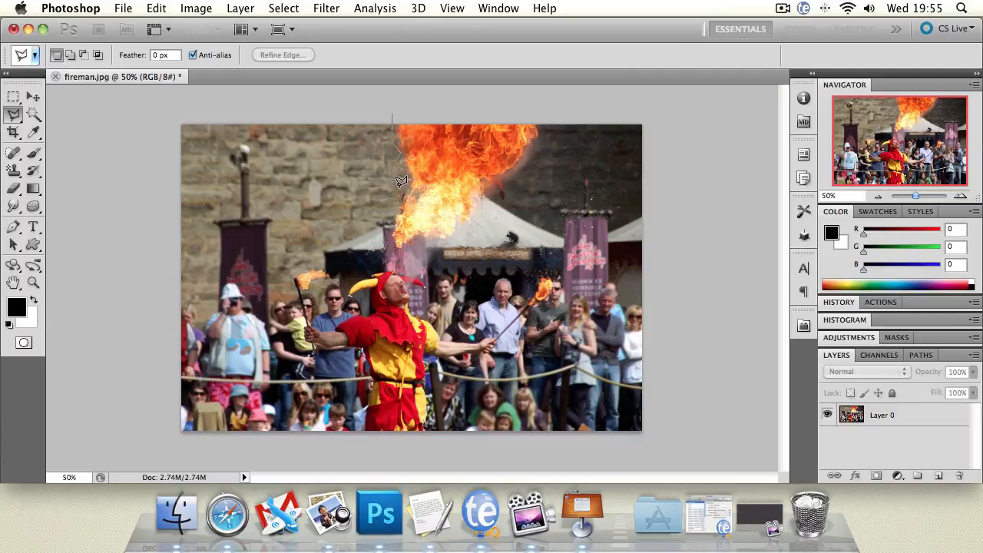
pyautogui.click(422, 239)
pyautogui.click(433, 244)
pyautogui.click(464, 226)
pyautogui.click(481, 214)
pyautogui.click(505, 189)
pyautogui.click(503, 180)
pyautogui.click(547, 135)
pyautogui.click(537, 109)
pyautogui.click(405, 105)
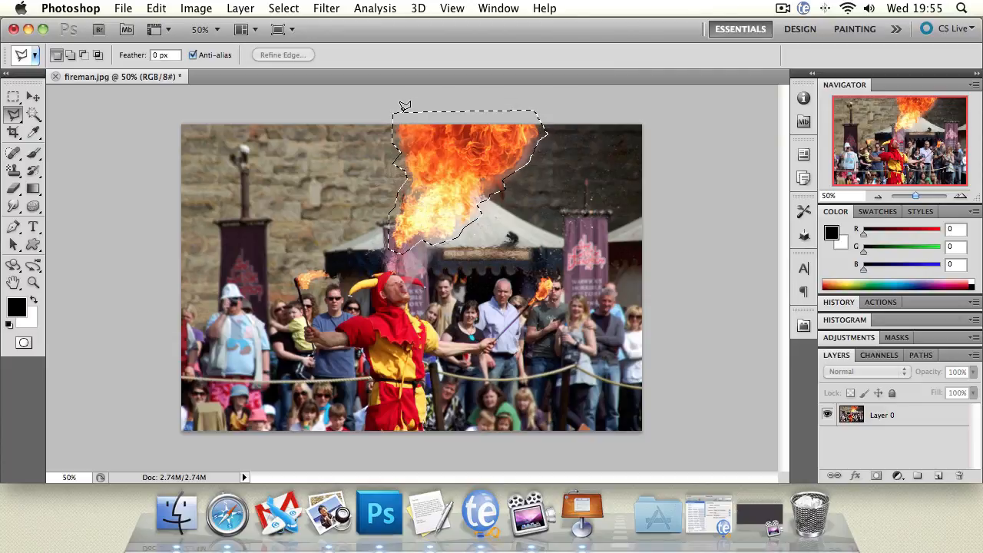
# Copy the selected flame from Layer 0 onto a new layer and move the copy left beside the original
pyautogui.click(915, 415)
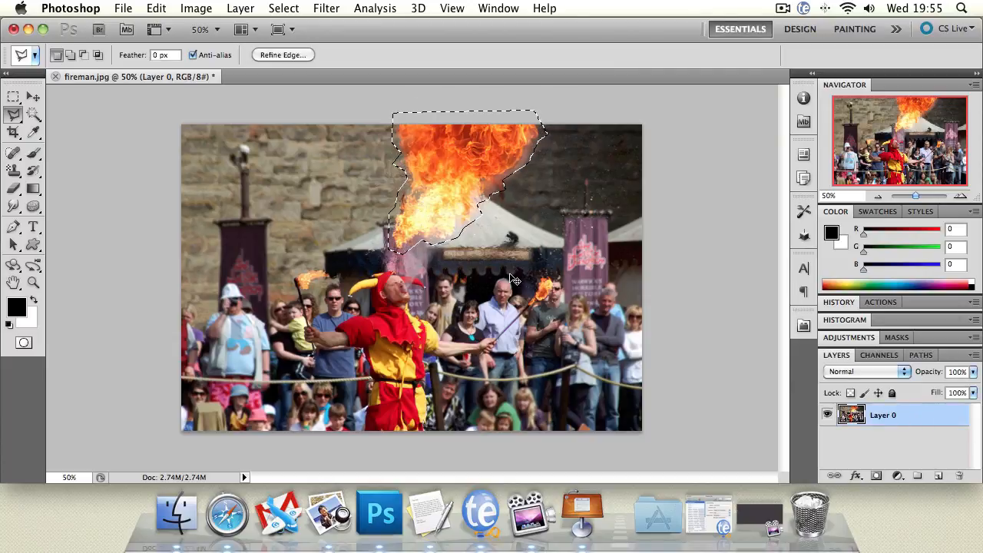
pyautogui.press('super+j')
pyautogui.click(33, 96)
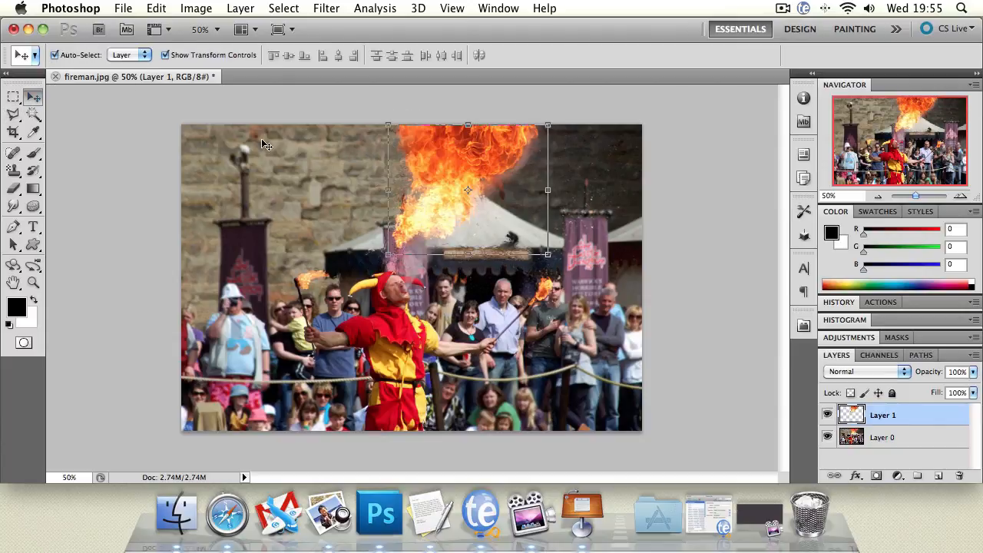
pyautogui.moveTo(442, 146); pyautogui.dragTo(277, 146)
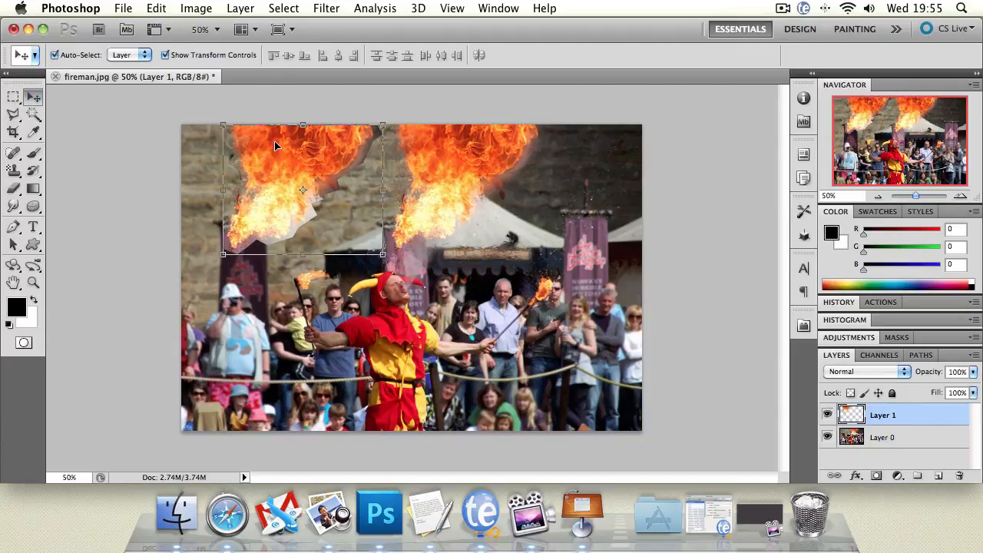
# Delete the copied flame layer and switch to the freehand Lasso tool
pyautogui.press('BackSpace')
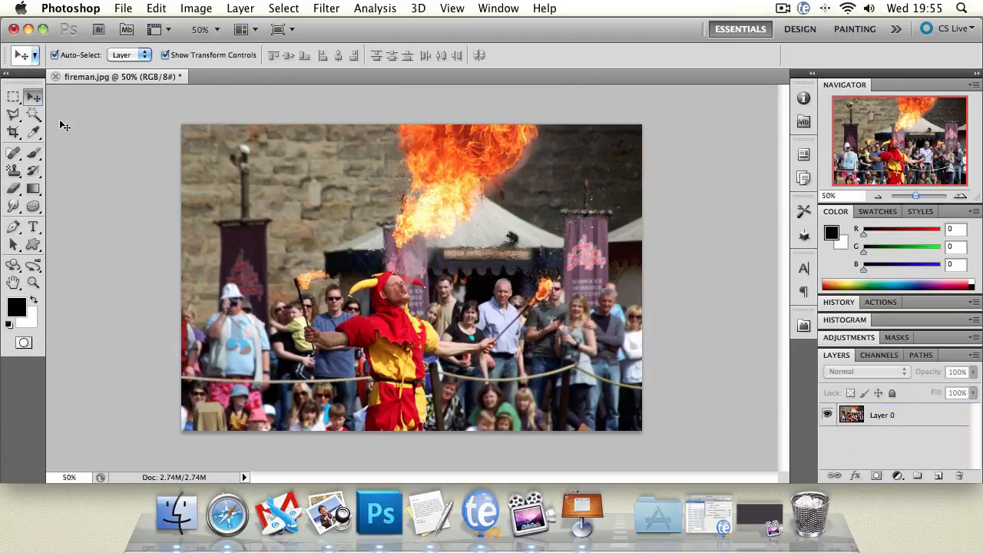
pyautogui.click(25, 117)
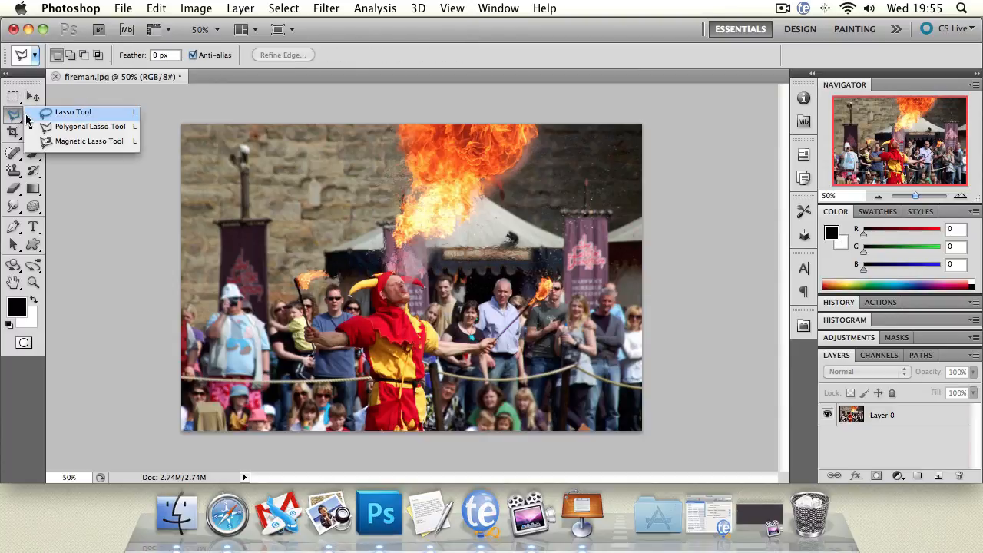
pyautogui.click(77, 113)
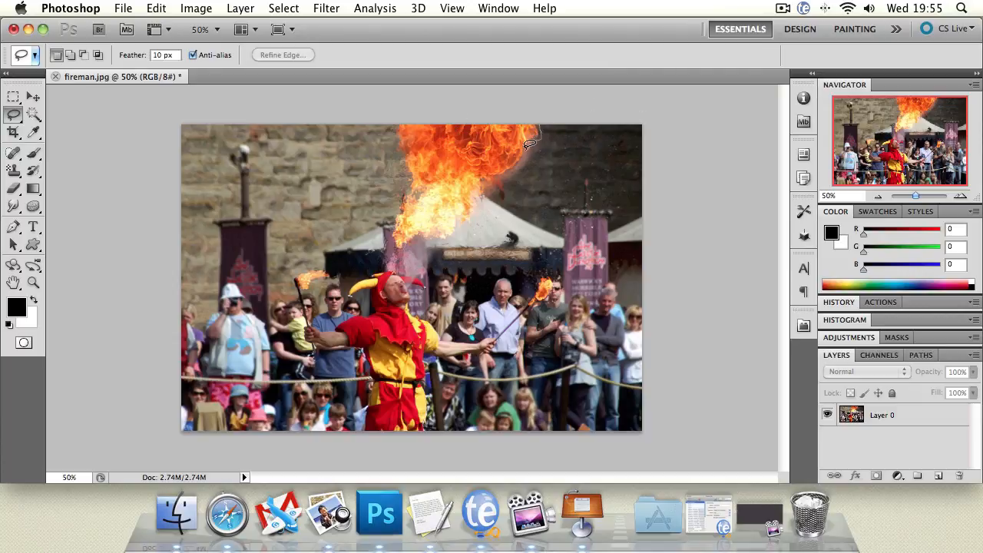
# Trace a freehand lasso selection with 10 px feather around the large flame, up to the photo's top edge
pyautogui.moveTo(529, 146); pyautogui.dragTo(510, 171)
pyautogui.moveTo(481, 194)
pyautogui.mouseDown()
pyautogui.moveTo(455, 237)
pyautogui.moveTo(396, 251)
pyautogui.moveTo(385, 223)
pyautogui.moveTo(405, 179)
pyautogui.moveTo(390, 128)
pyautogui.moveTo(398, 117)
pyautogui.moveTo(553, 106)
pyautogui.mouseUp()
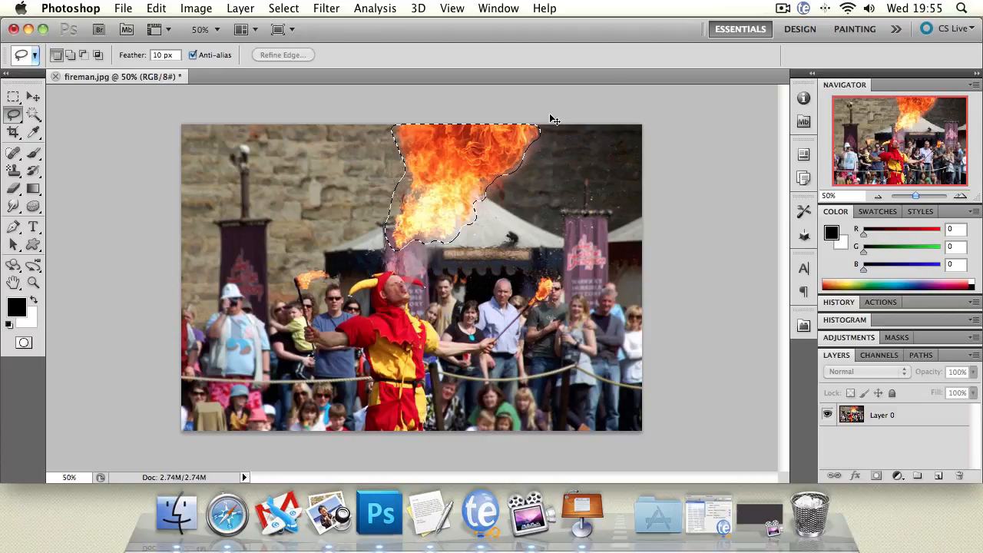
# Copy the lassoed flame onto a new layer and move the copy left beside the original
pyautogui.press('super+j')
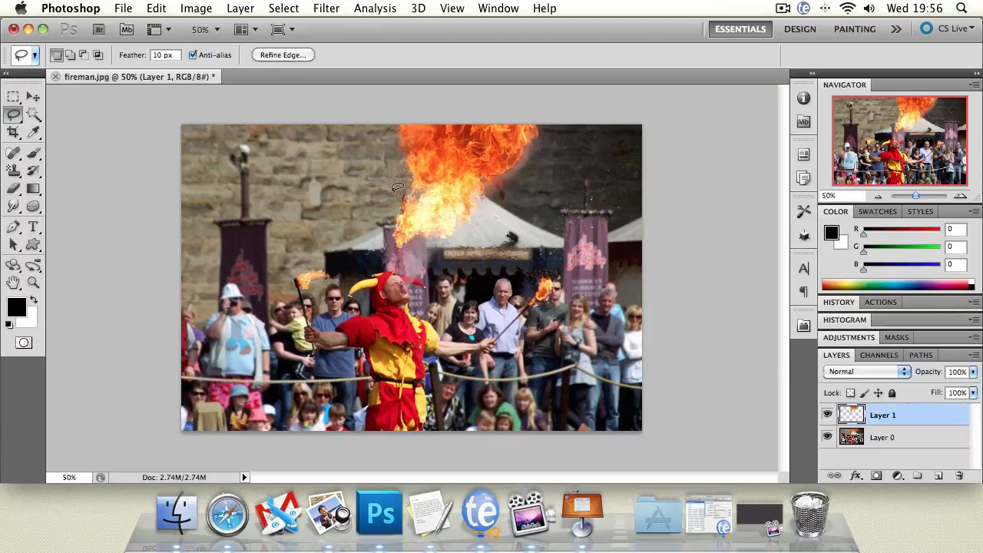
pyautogui.click(33, 96)
pyautogui.moveTo(428, 167); pyautogui.dragTo(301, 155)
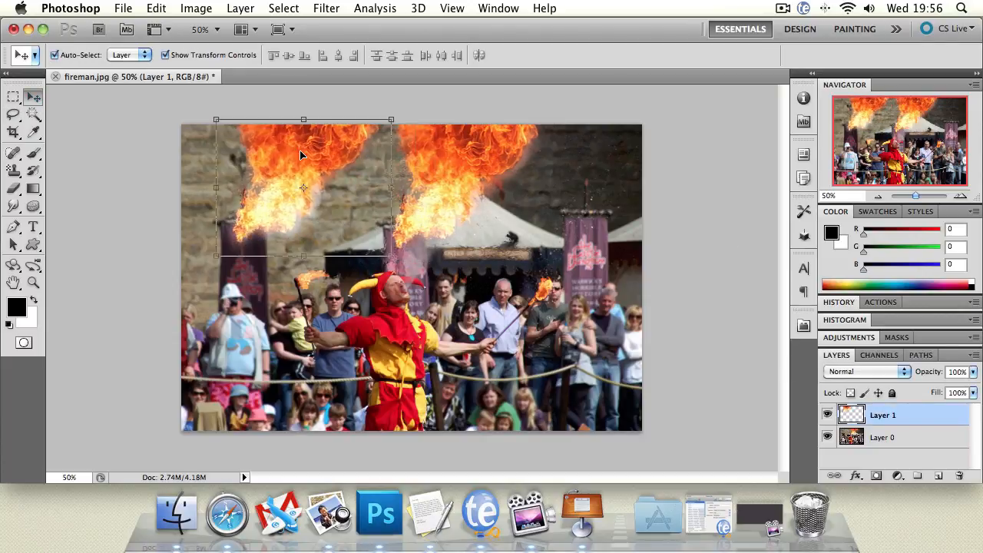
# Undo the flame copy and its move, and try a small freehand lasso on the left brick wall before clearing it
pyautogui.press('super+alt+z')
pyautogui.press('super+alt+z')
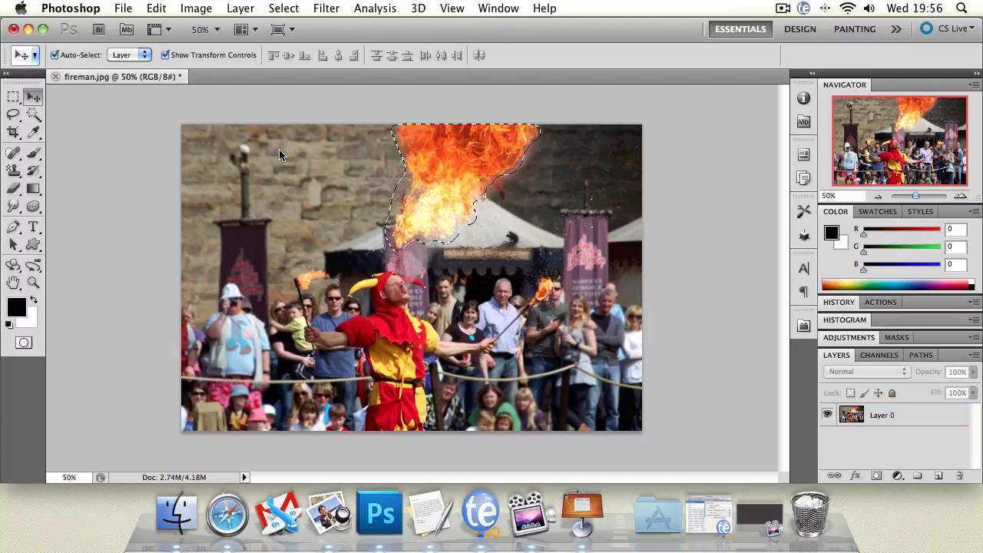
pyautogui.click(13, 114)
pyautogui.moveTo(257, 185)
pyautogui.mouseDown()
pyautogui.moveTo(443, 198)
pyautogui.moveTo(348, 238)
pyautogui.moveTo(428, 296)
pyautogui.moveTo(326, 284)
pyautogui.moveTo(228, 249)
pyautogui.moveTo(215, 165)
pyautogui.mouseUp()
pyautogui.click(279, 209)
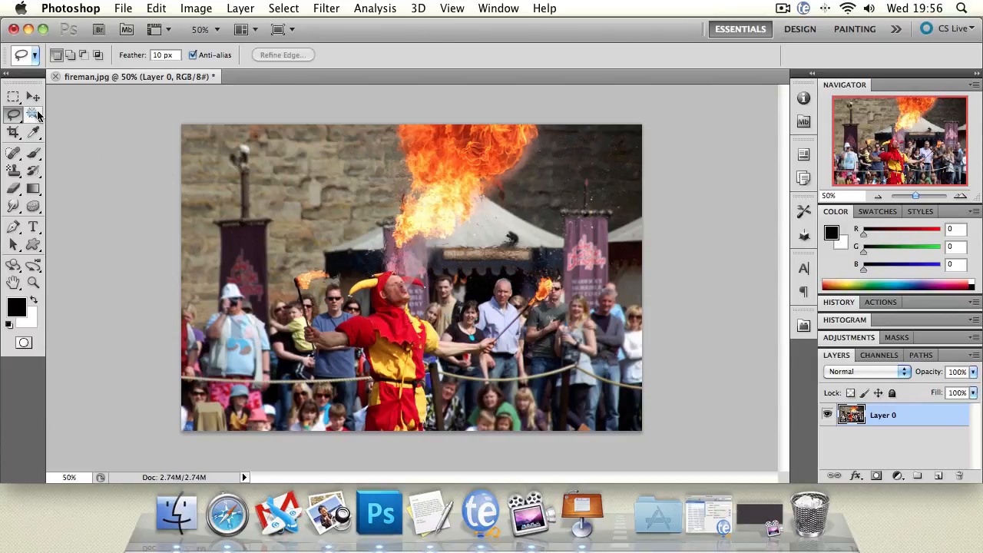
# Try the Magic Wand at tolerance 32 on the dark wall right of the flame and the brick wall left of it, clearing each selection
pyautogui.click(34, 115)
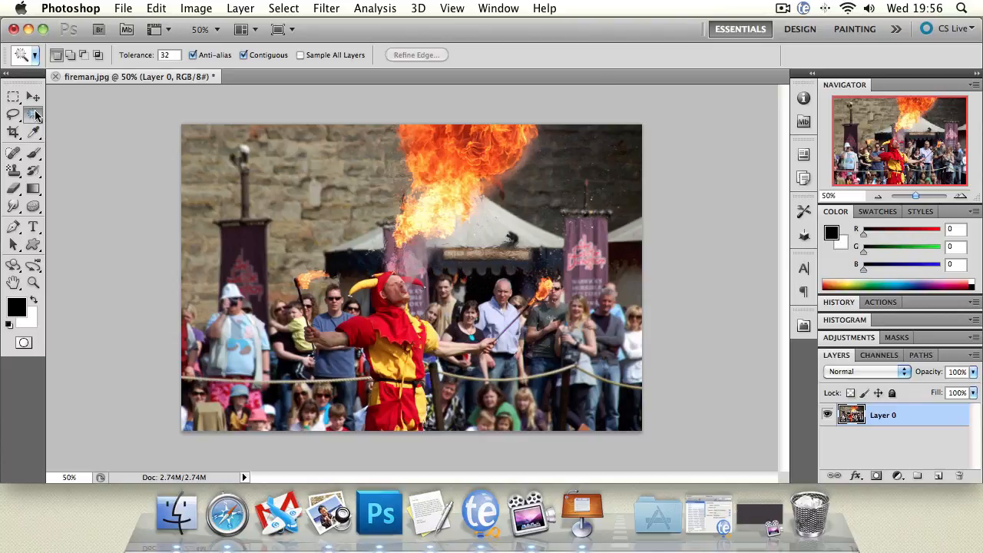
pyautogui.click(601, 172)
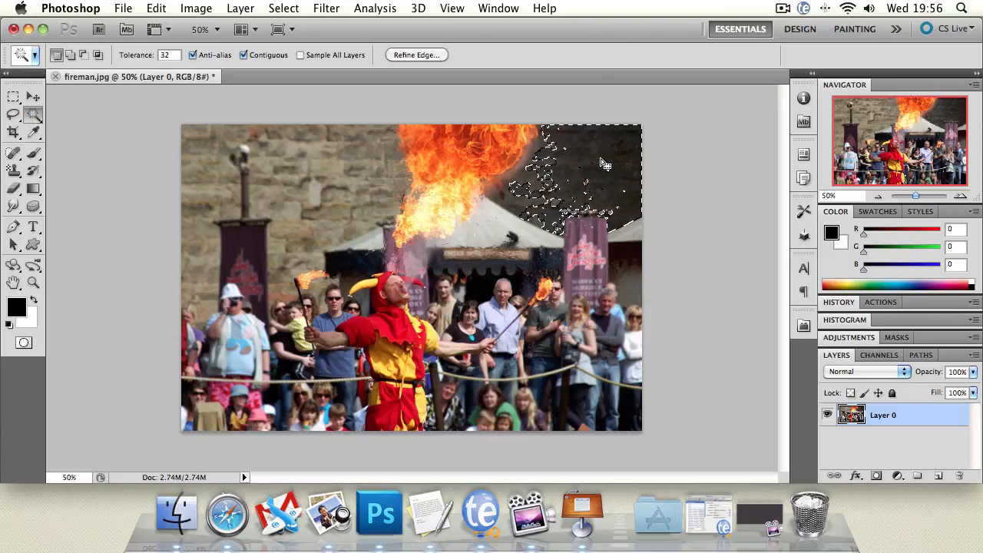
pyautogui.click(602, 162)
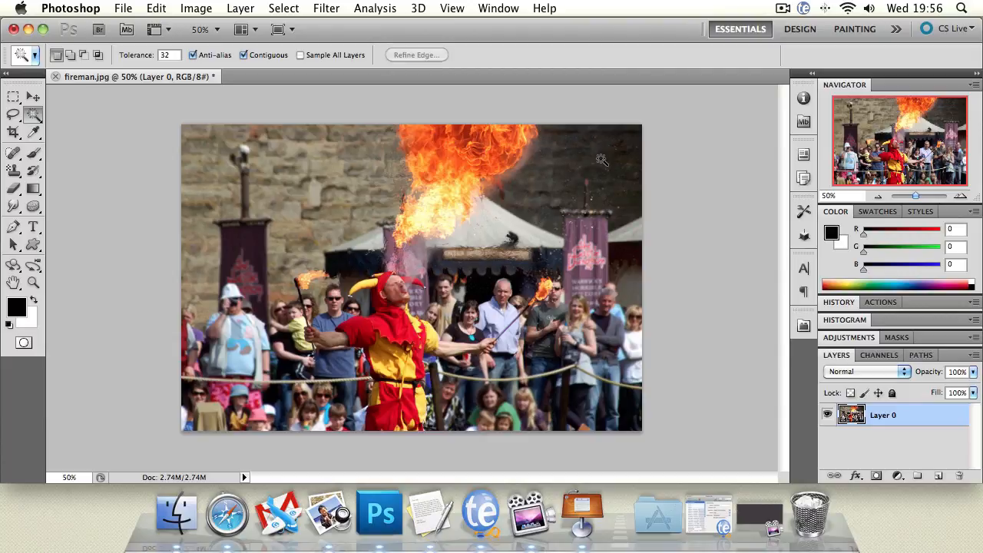
pyautogui.click(346, 168)
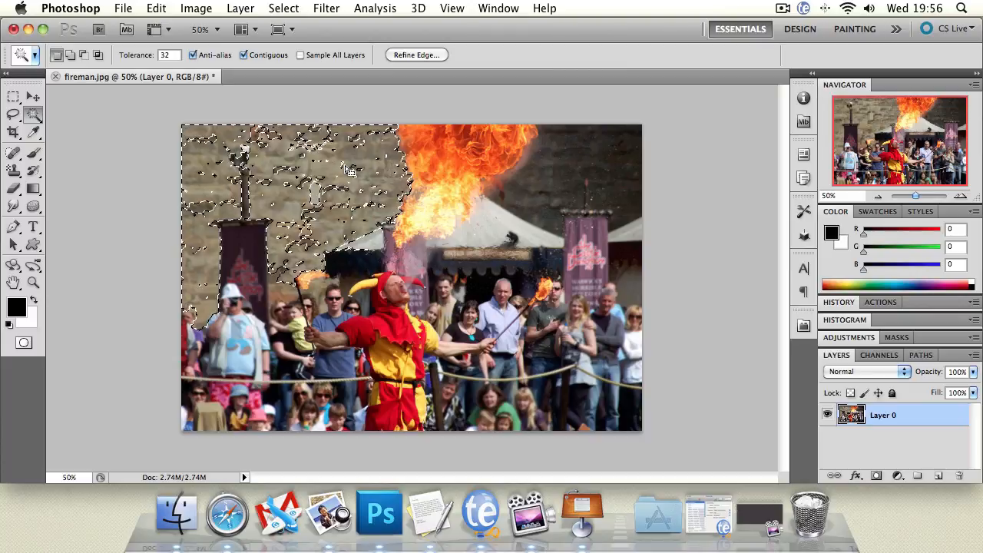
pyautogui.press('super+d')
pyautogui.click(591, 183)
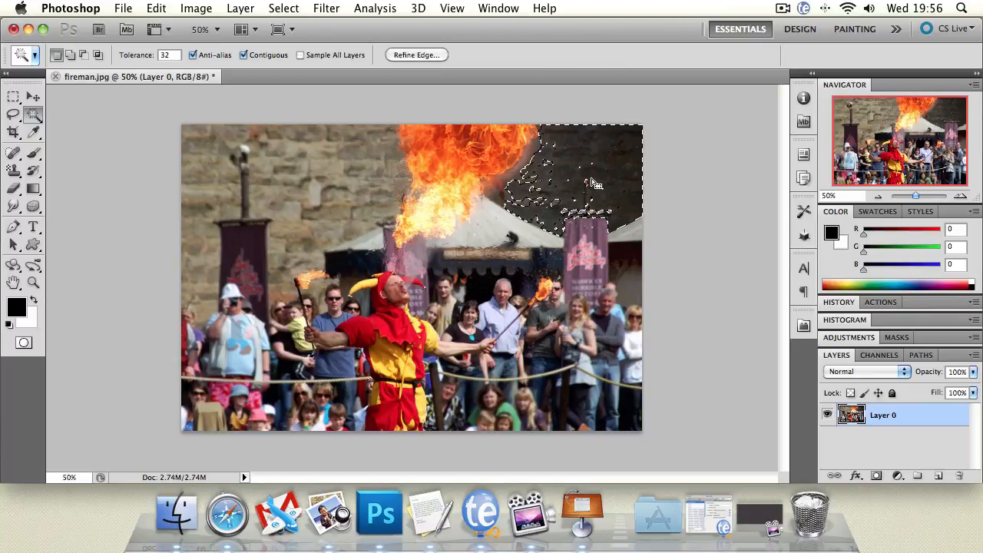
pyautogui.keyDown('shift'); pyautogui.click(370, 166); pyautogui.keyUp('shift')
pyautogui.press('super+d')
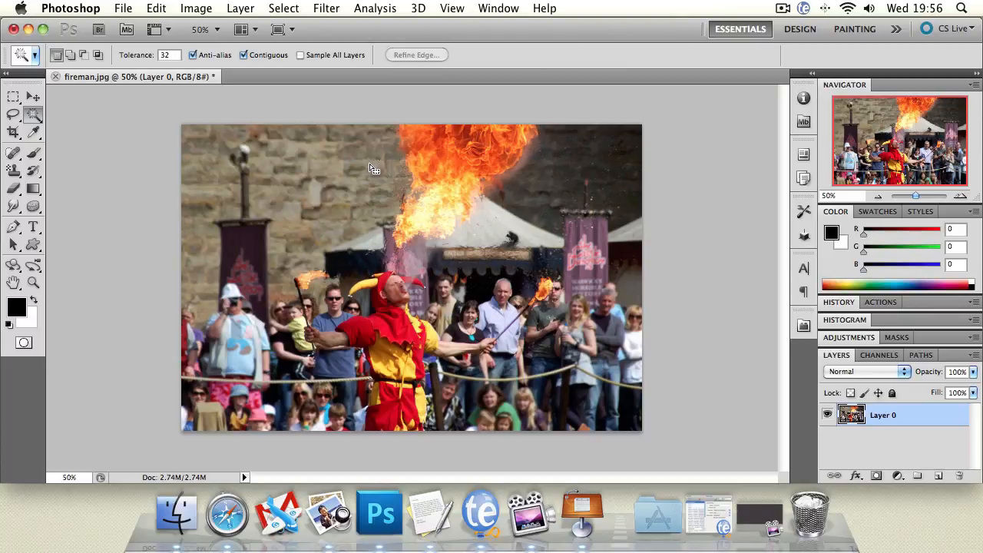
# Try the Magic Wand on the tent roofs and the dark area beneath the right tent, clearing each selection
pyautogui.click(507, 234)
pyautogui.press('super+d')
pyautogui.click(633, 236)
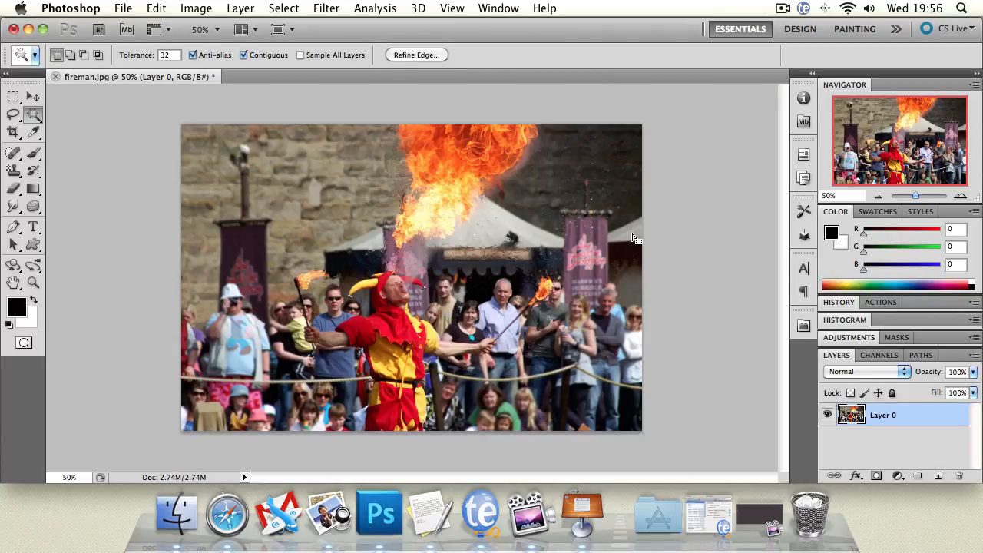
pyautogui.press('super+d')
pyautogui.click(631, 277)
pyautogui.press('super+d')
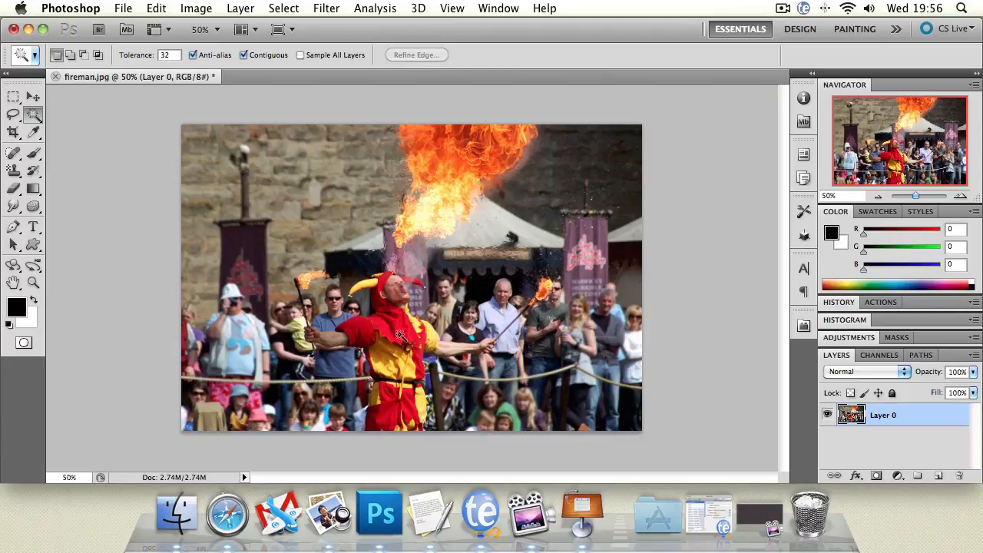
# Try the Magic Wand on the jester's yellow tunic and red collar, and clear the selections
pyautogui.click(392, 364)
pyautogui.press('super+d')
pyautogui.click(386, 341)
pyautogui.click(388, 328)
pyautogui.keyDown('shift'); pyautogui.click(367, 328); pyautogui.keyUp('shift')
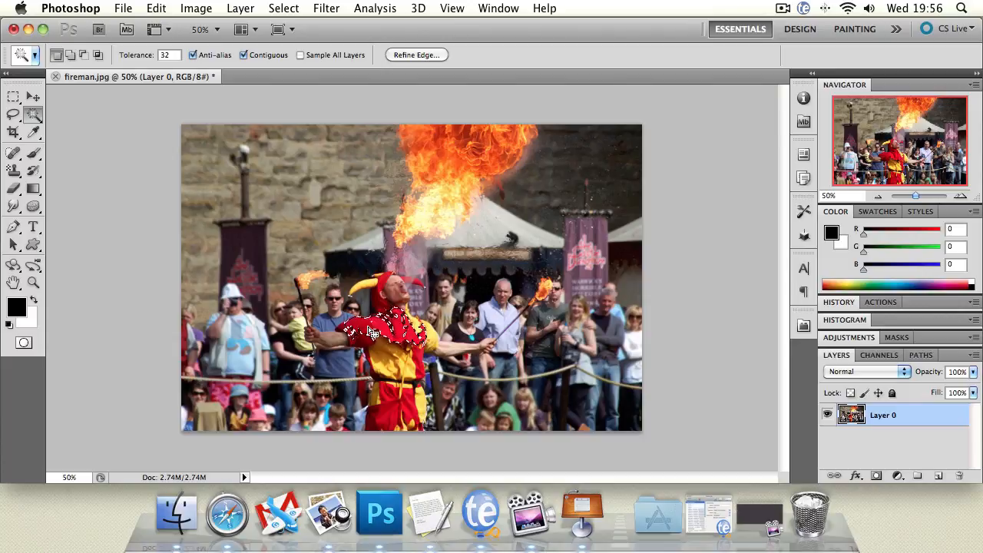
pyautogui.press('super+d')
# Select the stone wall on both sides of the flame with the Quick Selection tool, delete it and deselect
pyautogui.click(33, 117)
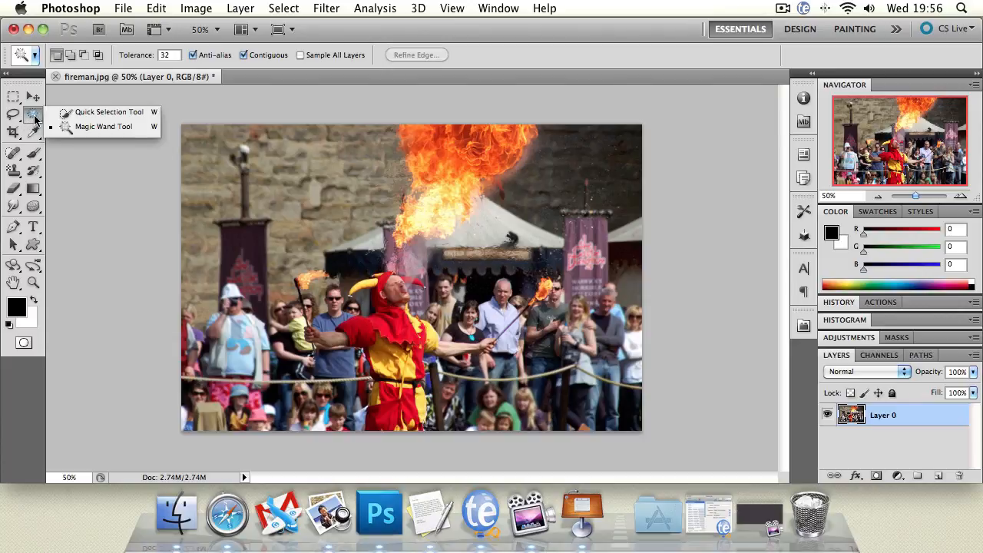
pyautogui.click(55, 115)
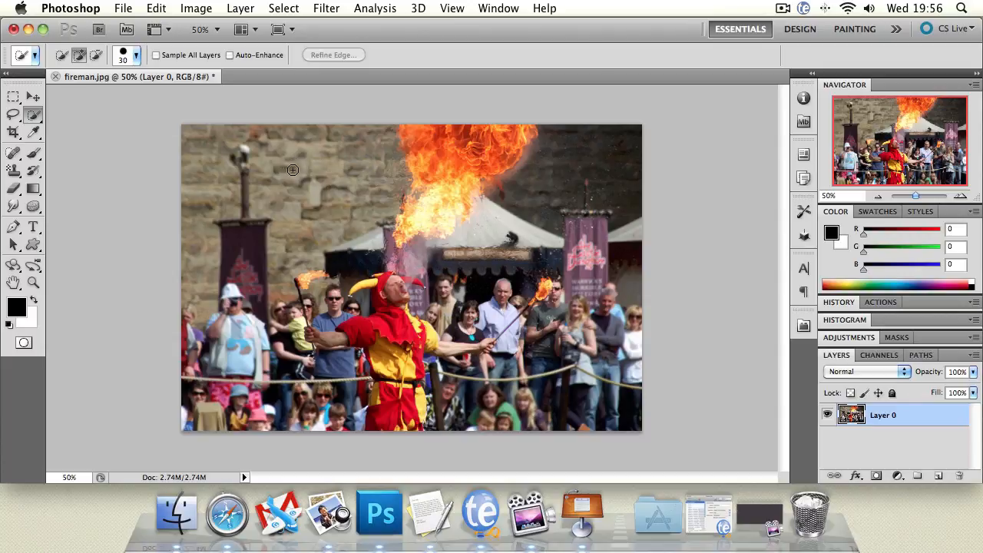
pyautogui.moveTo(284, 168)
pyautogui.mouseDown()
pyautogui.moveTo(308, 158)
pyautogui.moveTo(214, 152)
pyautogui.moveTo(206, 227)
pyautogui.mouseUp()
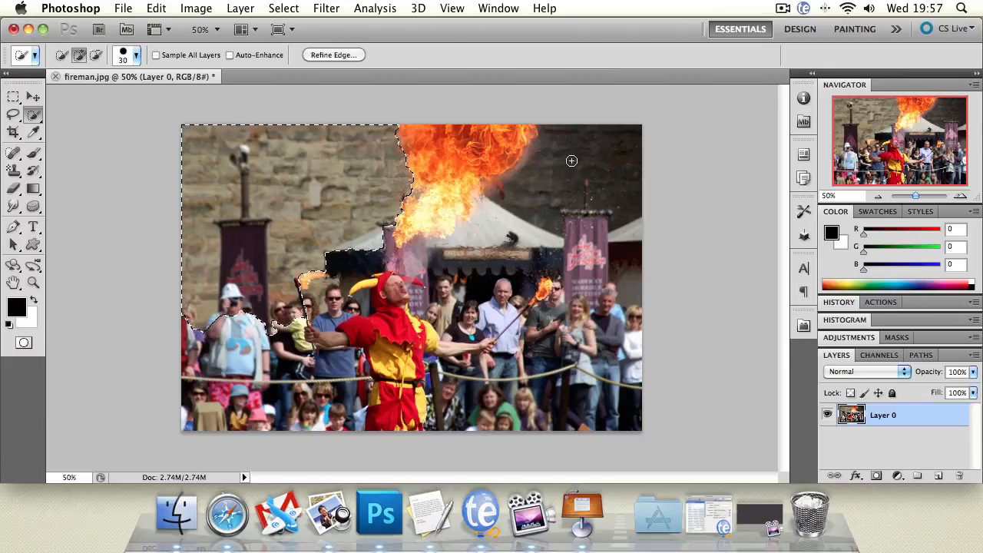
pyautogui.moveTo(573, 175)
pyautogui.mouseDown()
pyautogui.moveTo(597, 161)
pyautogui.moveTo(534, 170)
pyautogui.mouseUp()
pyautogui.press('Delete')
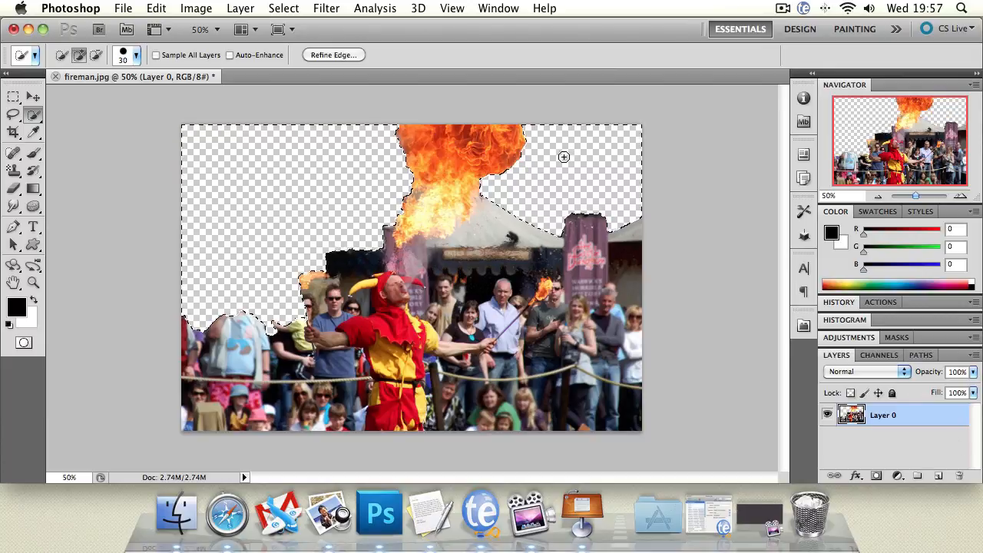
pyautogui.click(13, 114)
pyautogui.press('super+d')
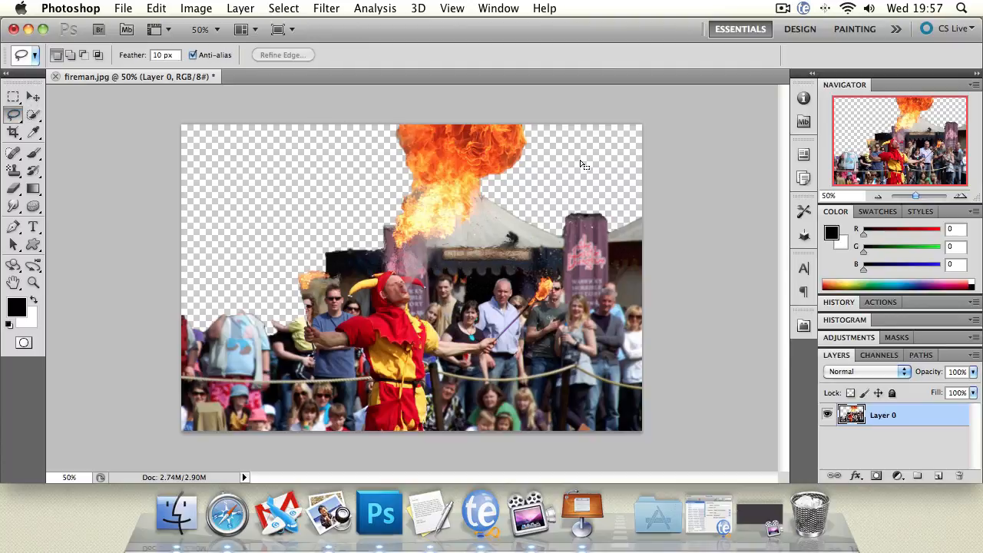
# Undo the wall deletion and clear the restored wall selection
pyautogui.press('super+alt+z')
pyautogui.press('super+alt+z')
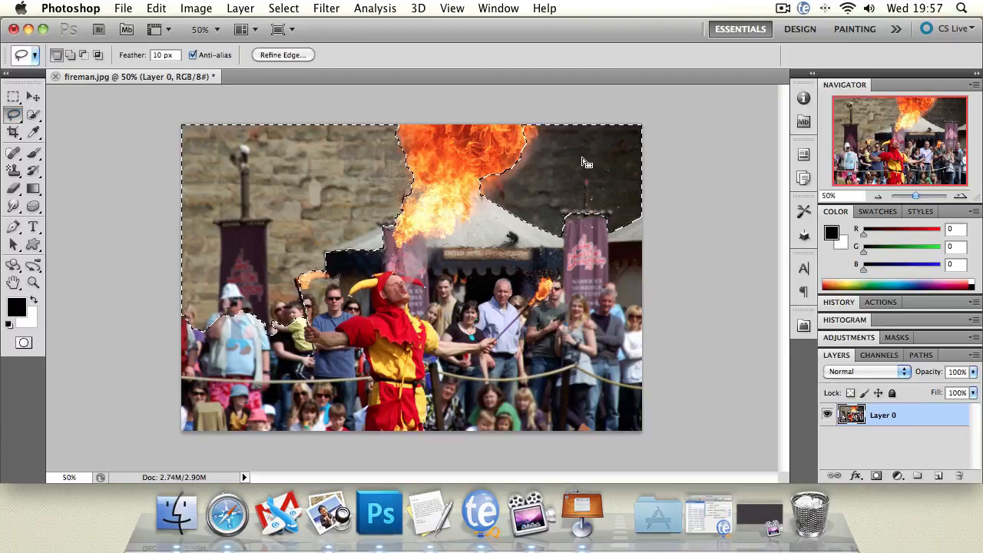
pyautogui.press('super+d')
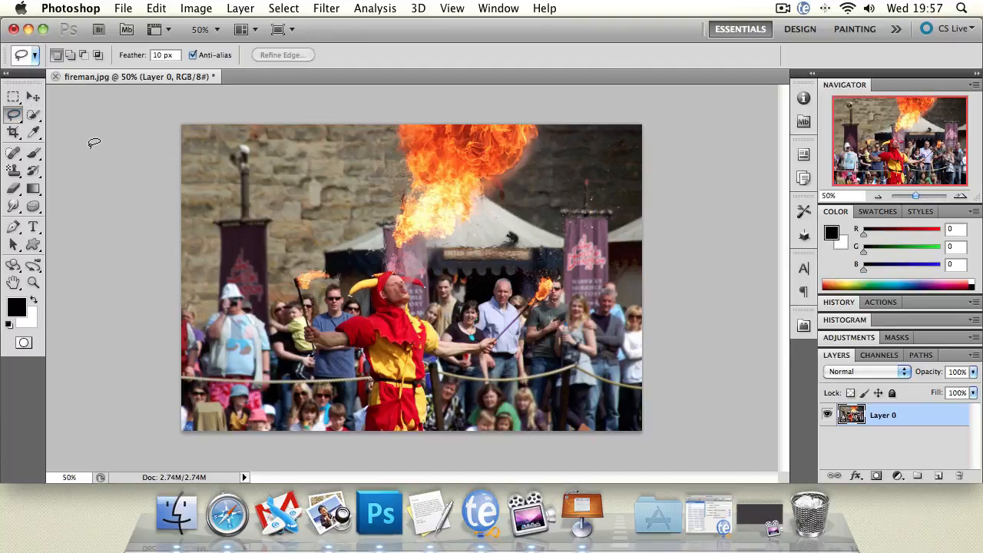
# Draw a crop frame around the jester, flame and crowd, and adjust its corners and position
pyautogui.click(35, 115)
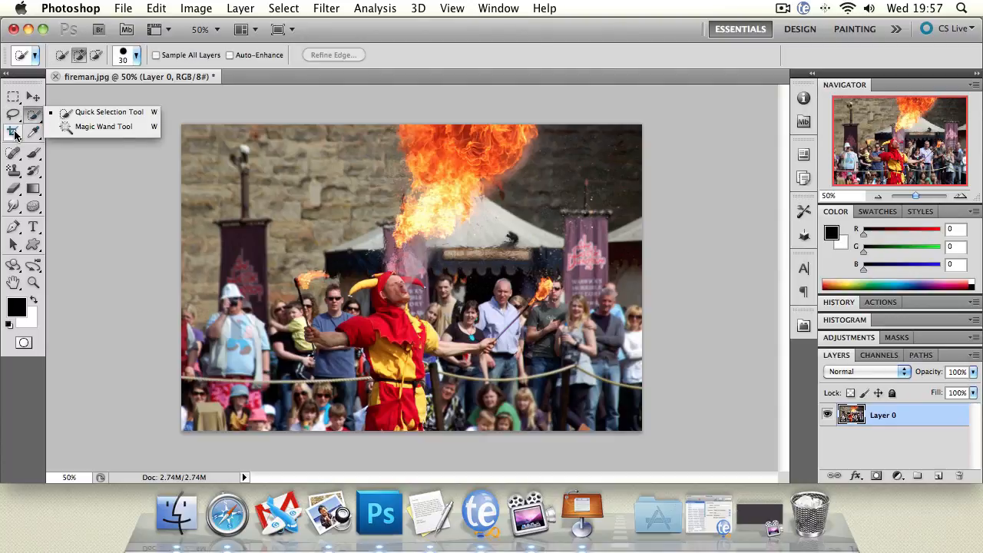
pyautogui.click(13, 132)
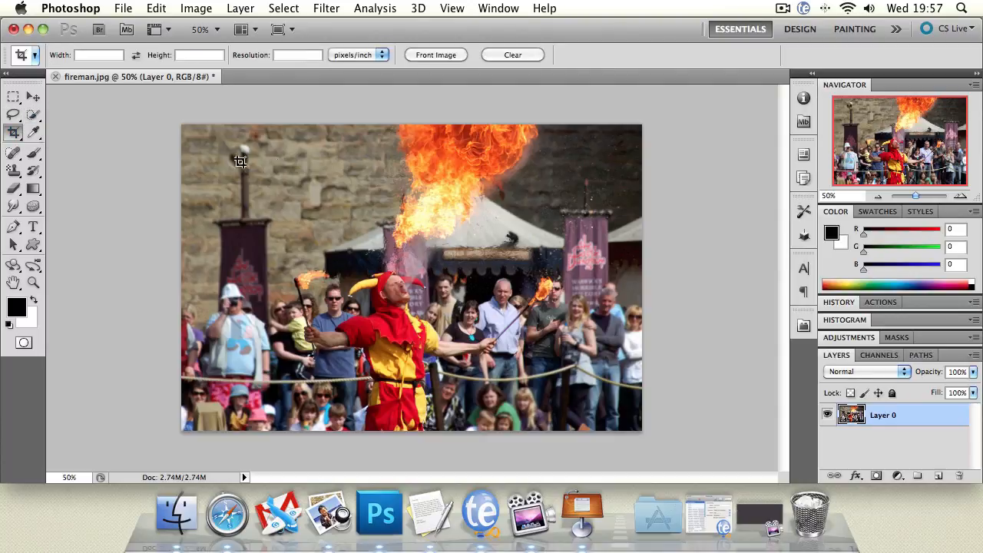
pyautogui.moveTo(223, 154); pyautogui.dragTo(599, 380)
pyautogui.moveTo(222, 154); pyautogui.dragTo(203, 140)
pyautogui.moveTo(601, 385); pyautogui.dragTo(574, 400)
pyautogui.moveTo(461, 198); pyautogui.dragTo(478, 200)
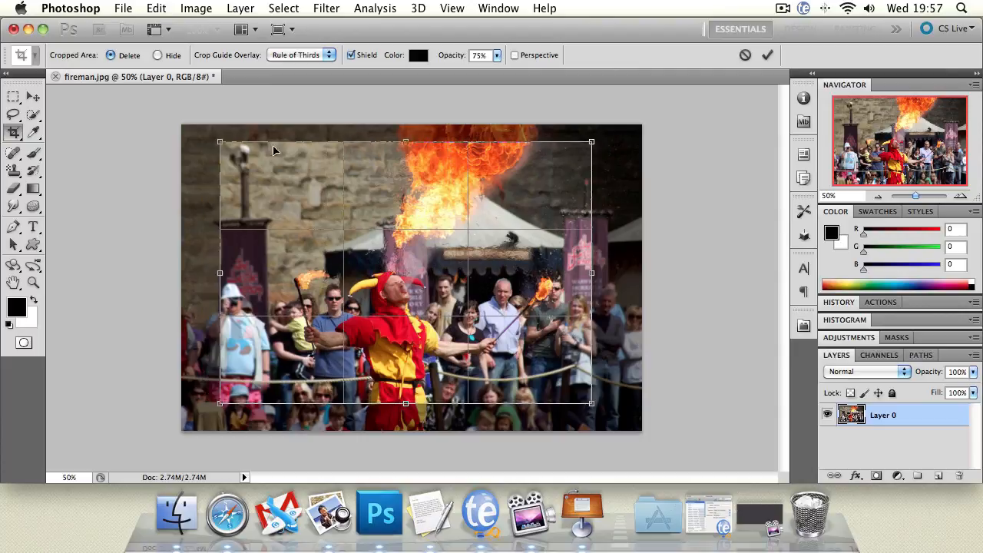
# Widen the crop frame at both upper corners, lower its top edge, and fine-tune its size and position around the jester
pyautogui.moveTo(217, 140); pyautogui.dragTo(201, 139)
pyautogui.moveTo(592, 138); pyautogui.dragTo(609, 135)
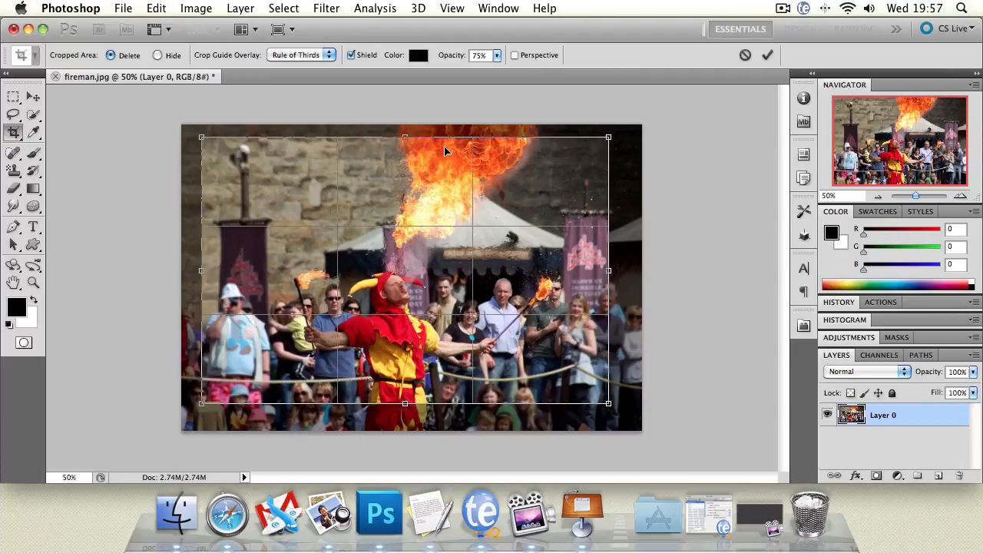
pyautogui.moveTo(405, 137)
pyautogui.mouseDown()
pyautogui.moveTo(415, 219)
pyautogui.moveTo(407, 123)
pyautogui.moveTo(408, 147)
pyautogui.mouseUp()
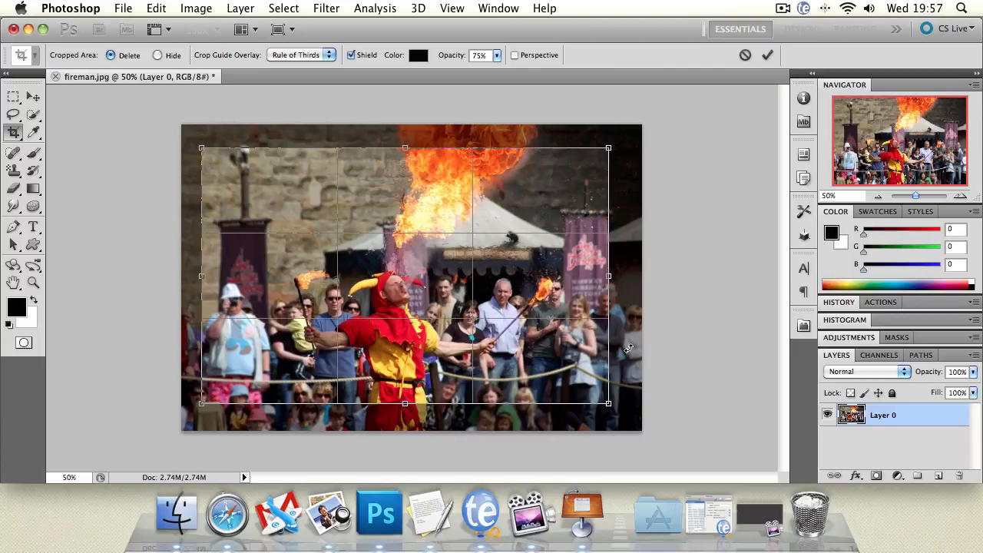
pyautogui.moveTo(477, 253); pyautogui.dragTo(473, 251)
pyautogui.moveTo(201, 148); pyautogui.dragTo(210, 153)
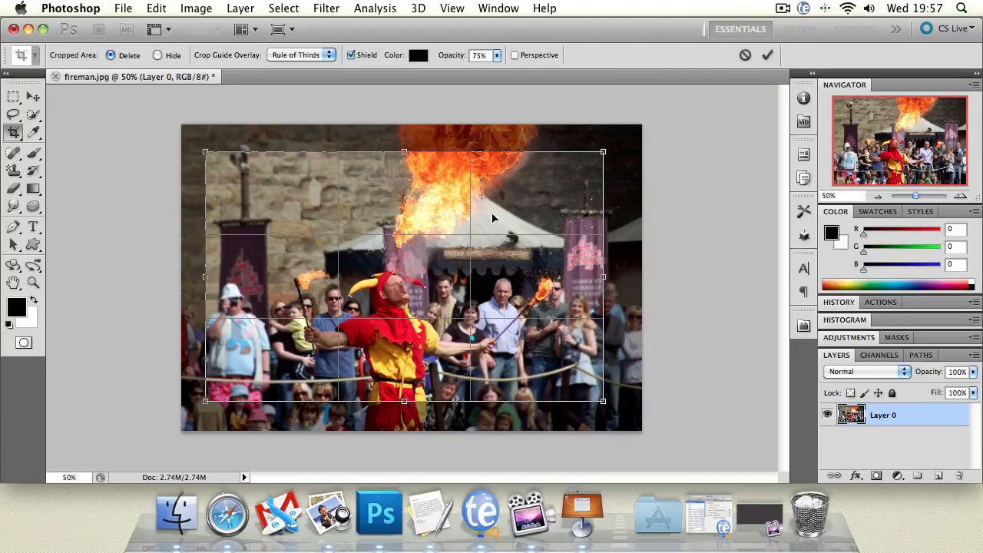
pyautogui.moveTo(491, 217); pyautogui.dragTo(483, 216)
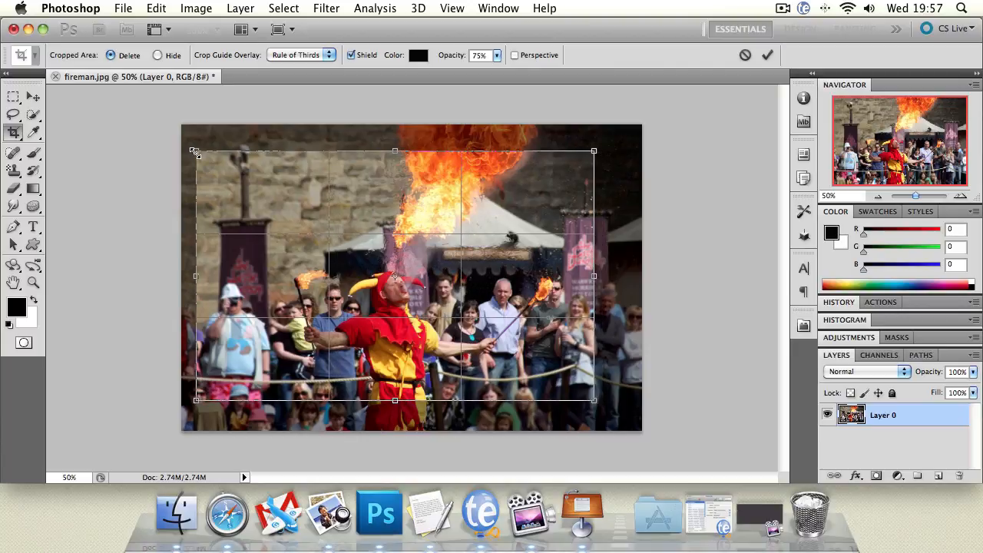
# Narrow the crop frame from its left side, shift it right to exclude the left banner, and apply the crop
pyautogui.moveTo(194, 151); pyautogui.dragTo(245, 155)
pyautogui.moveTo(372, 198); pyautogui.dragTo(400, 202)
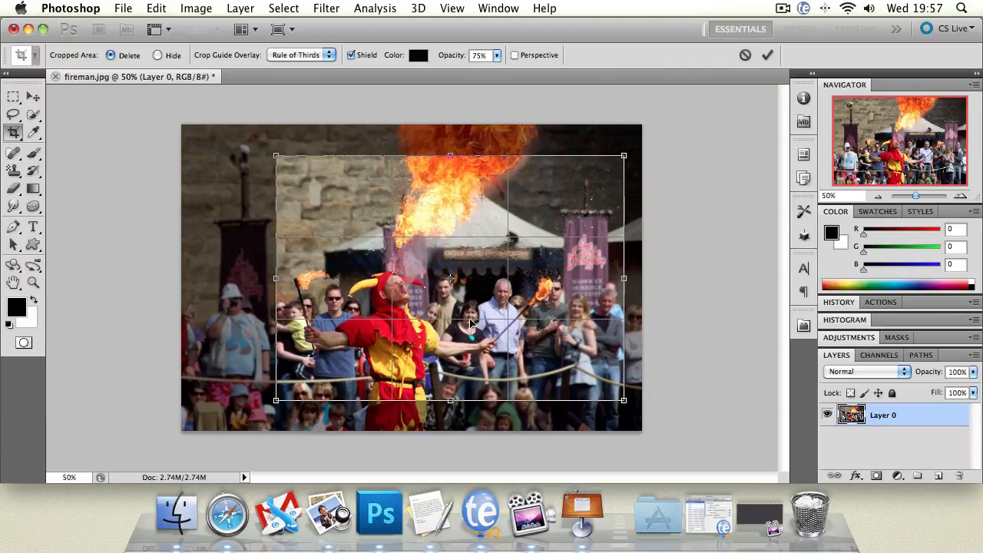
pyautogui.press('Return')
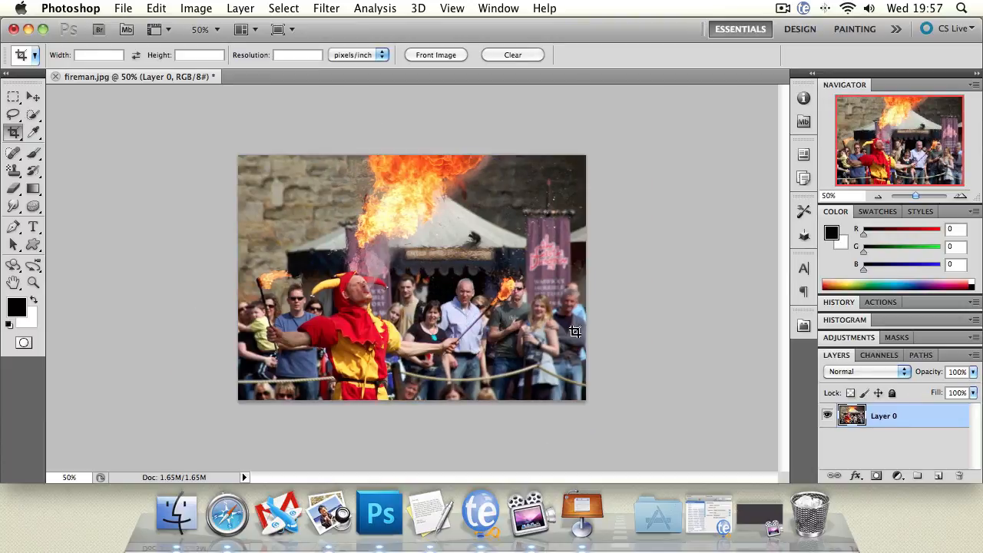
# Undo the crop to bring back the full photo
pyautogui.hotkey('ctrl', 'z')
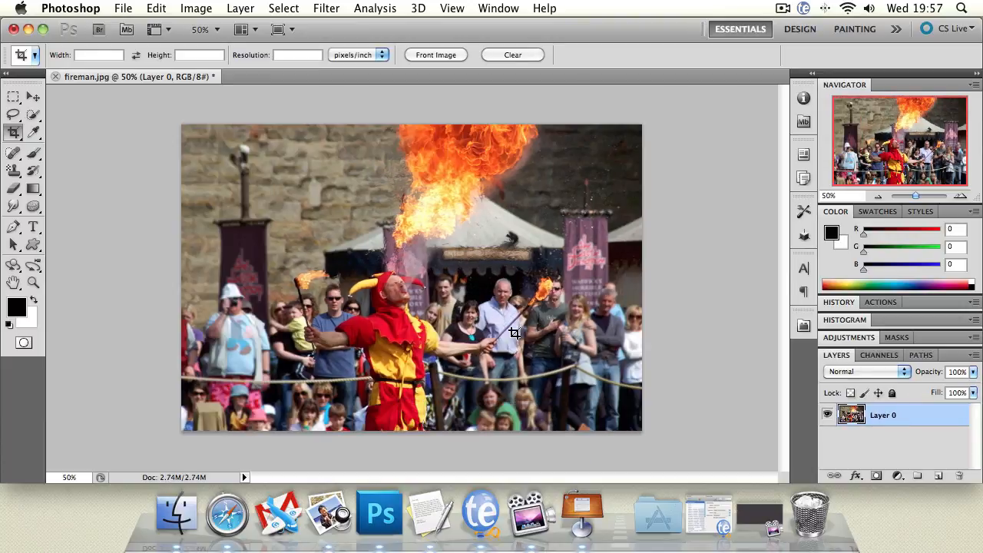
pyautogui.click(16, 133)
pyautogui.click(98, 109)
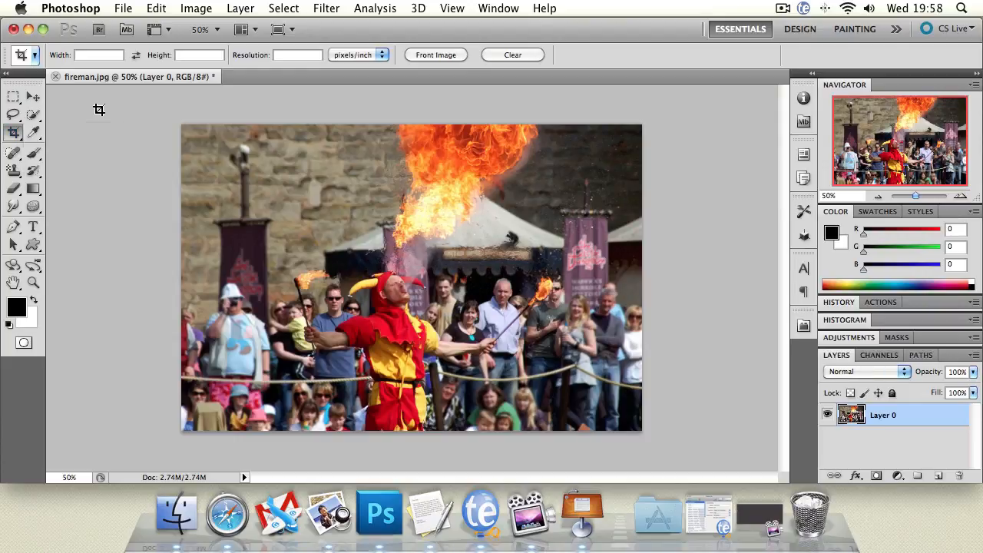
# Sample the dark wall colour at the photo's top edge, right of the flame, as the foreground colour with the Eyedropper
pyautogui.click(33, 133)
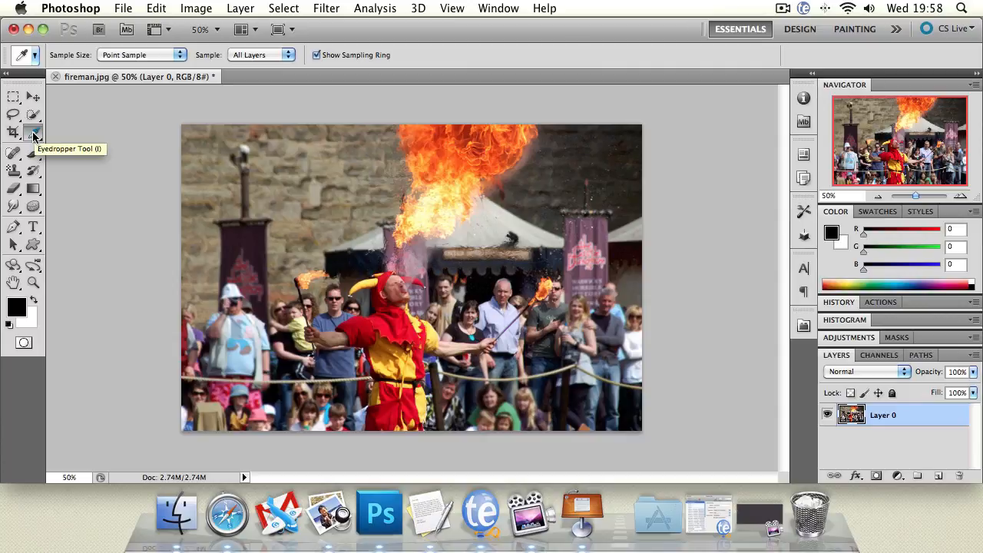
pyautogui.click(34, 135)
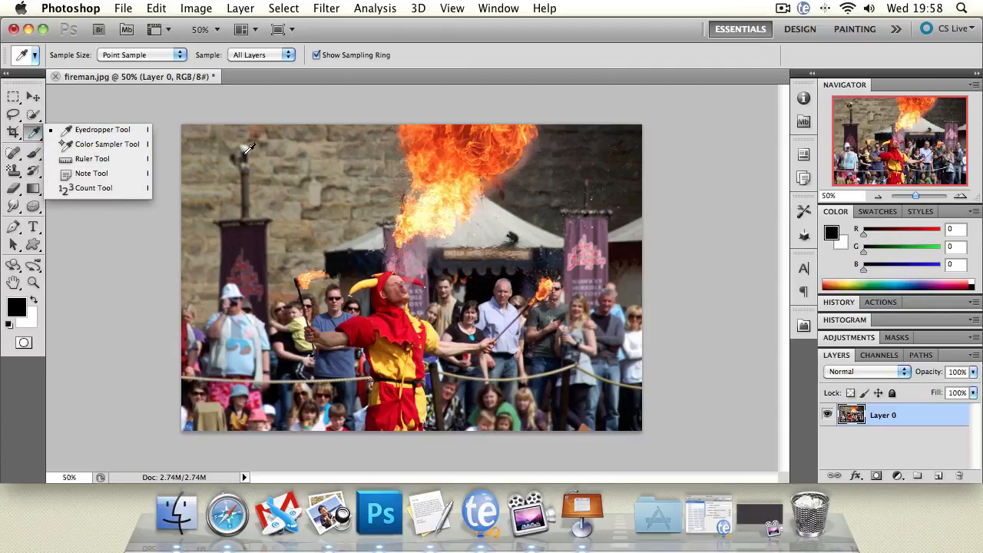
pyautogui.click(186, 106)
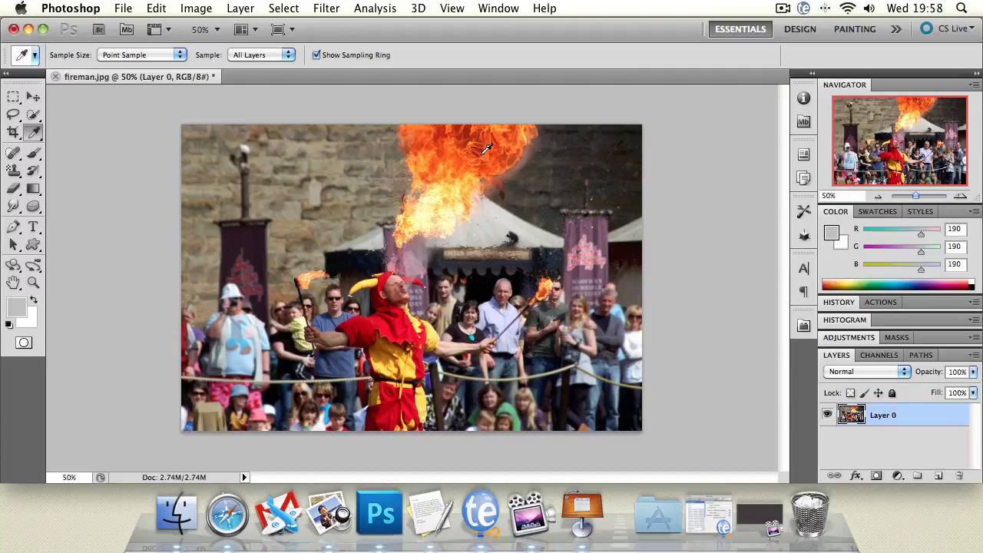
pyautogui.click(615, 126)
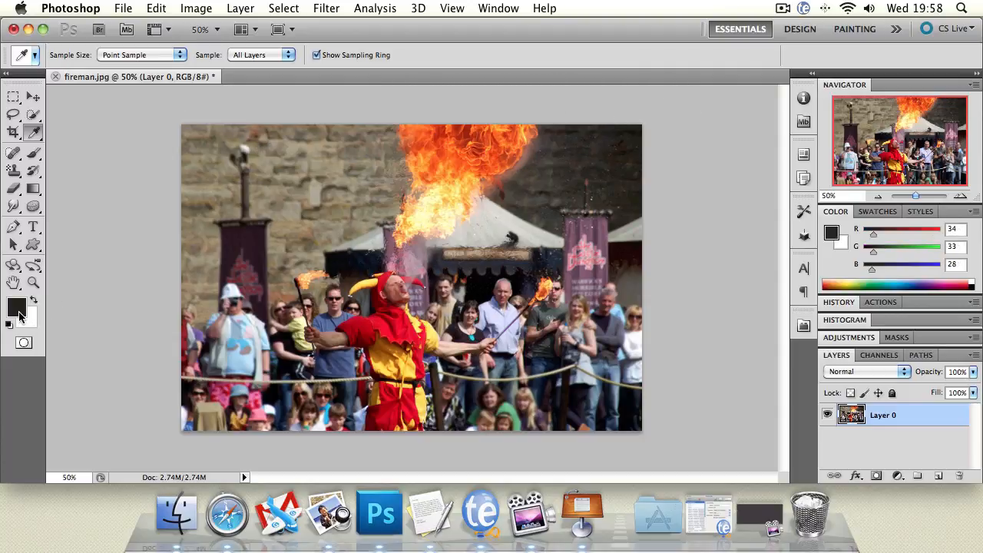
# Sample the bright orange of the large flame as the foreground colour with the Eyedropper
pyautogui.moveTo(584, 131); pyautogui.dragTo(430, 146)
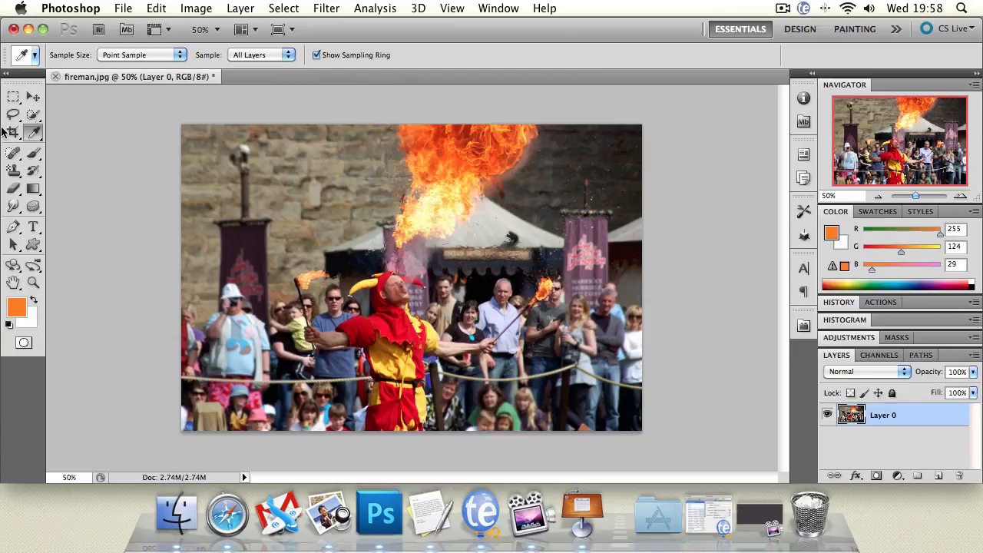
# Retouch the dark wall right of the flame with the Healing Brush, using sampled stonework as the source
pyautogui.click(21, 156)
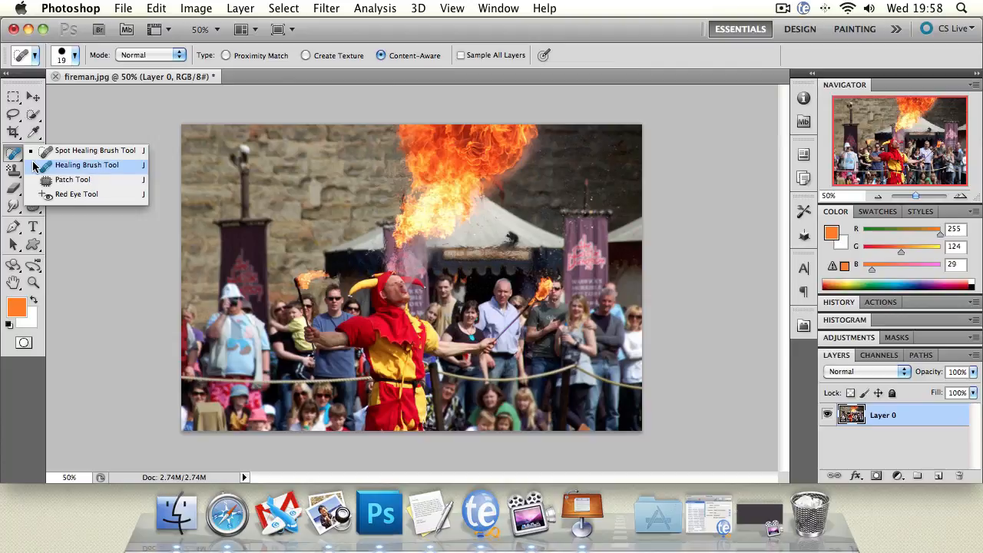
pyautogui.click(76, 165)
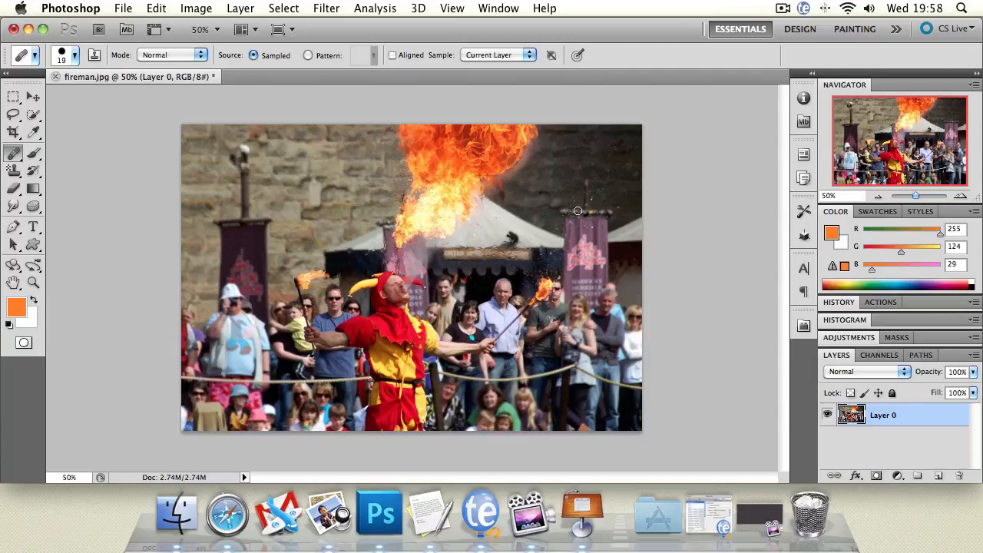
pyautogui.click(599, 153)
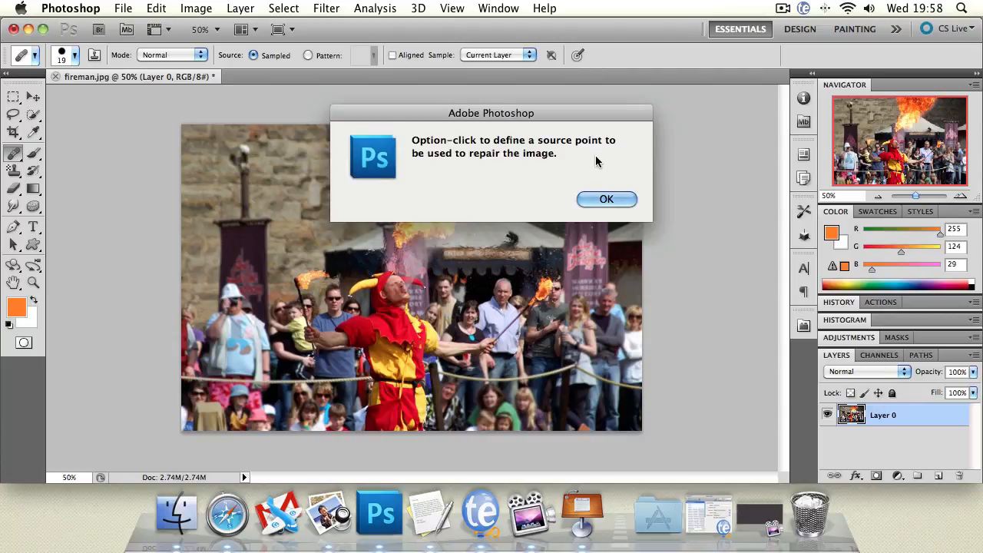
pyautogui.click(602, 198)
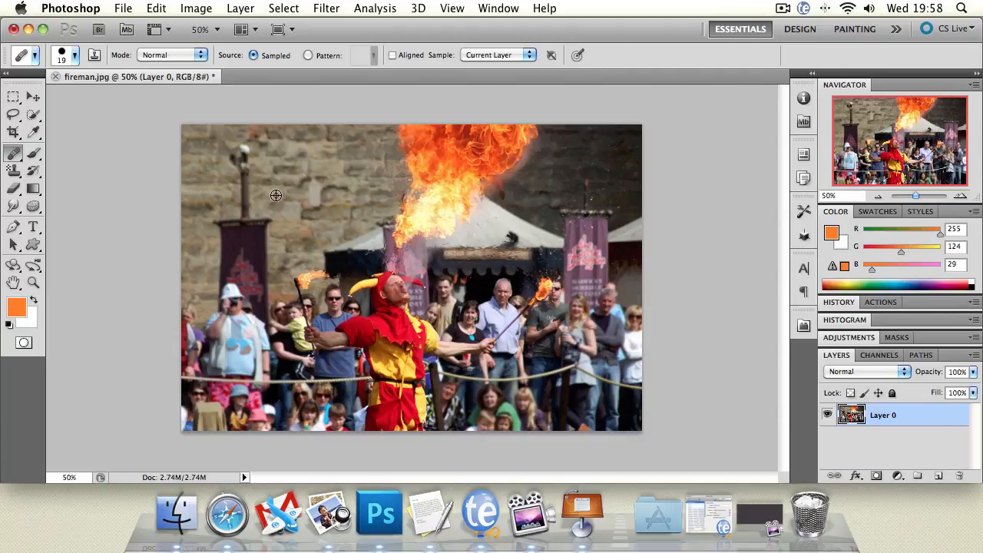
pyautogui.moveTo(585, 169)
pyautogui.mouseDown()
pyautogui.moveTo(595, 159)
pyautogui.moveTo(606, 171)
pyautogui.moveTo(585, 177)
pyautogui.moveTo(595, 177)
pyautogui.mouseUp()
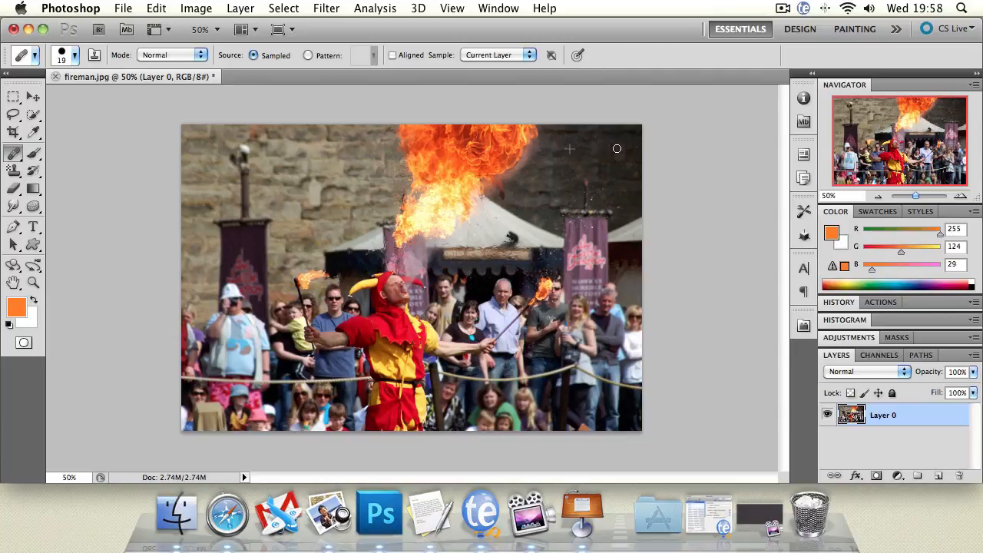
pyautogui.keyDown('alt'); pyautogui.click(546, 170); pyautogui.keyUp('alt')
pyautogui.moveTo(630, 151)
pyautogui.mouseDown()
pyautogui.moveTo(611, 208)
pyautogui.moveTo(612, 185)
pyautogui.mouseUp()
# Retouch spots on the wall left of the flame, inside the flame and near the photo's right edge with the Content-Aware Spot Healing Brush
pyautogui.click(11, 157)
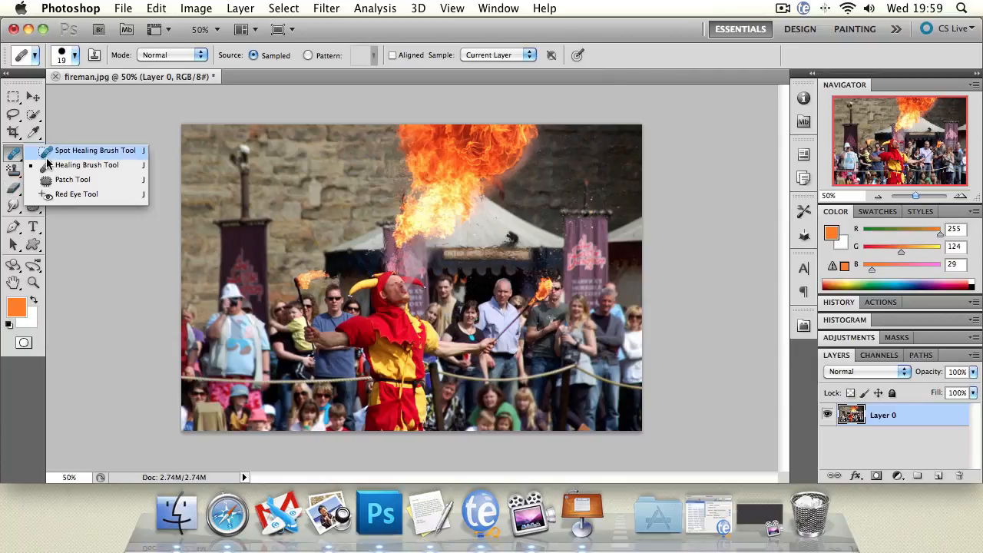
pyautogui.click(93, 151)
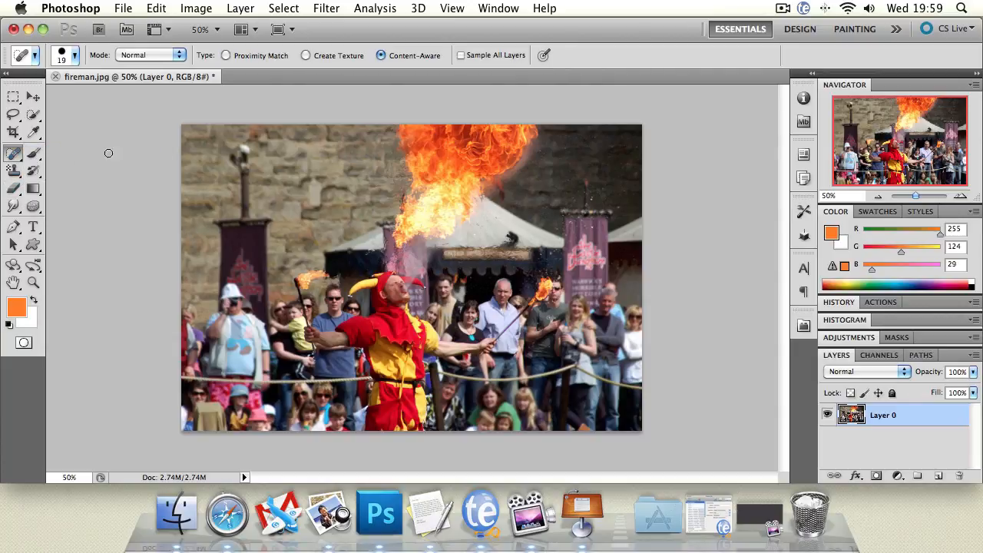
pyautogui.moveTo(330, 171); pyautogui.dragTo(304, 161)
pyautogui.click(14, 152)
pyautogui.click(37, 152)
pyautogui.moveTo(320, 188); pyautogui.dragTo(314, 200)
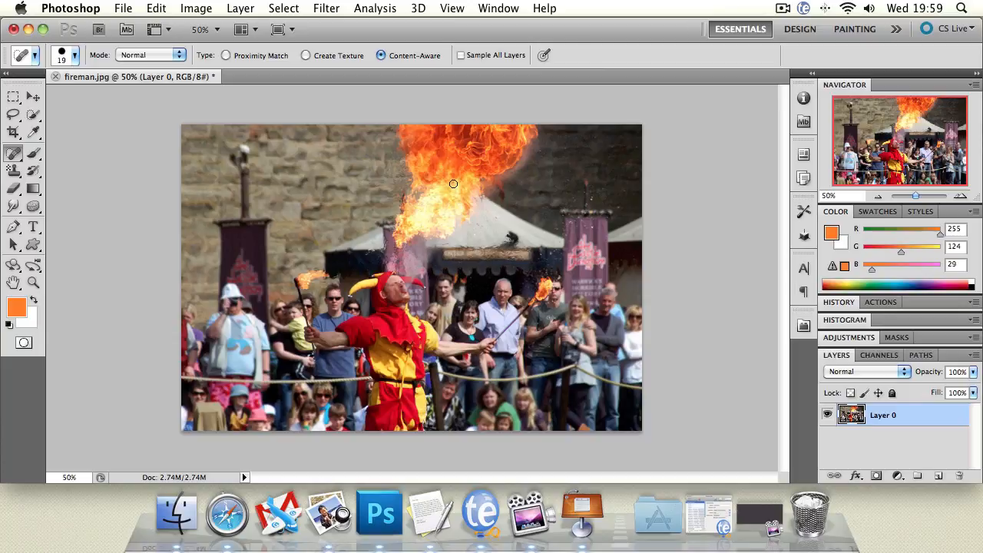
pyautogui.moveTo(449, 160)
pyautogui.mouseDown()
pyautogui.moveTo(426, 163)
pyautogui.moveTo(467, 164)
pyautogui.mouseUp()
pyautogui.moveTo(614, 201)
pyautogui.mouseDown()
pyautogui.moveTo(597, 199)
pyautogui.moveTo(593, 184)
pyautogui.moveTo(589, 202)
pyautogui.moveTo(619, 216)
pyautogui.mouseUp()
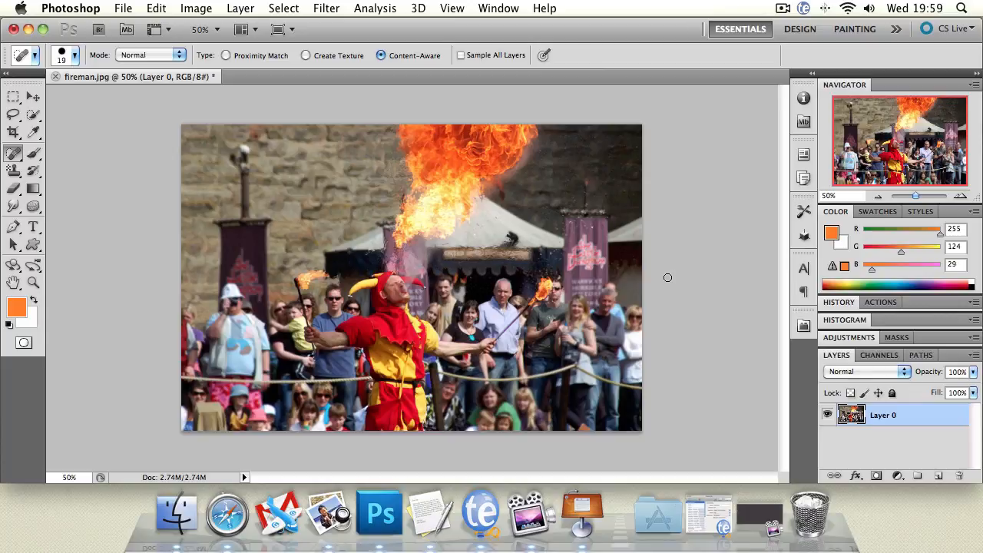
# Set up the Brush tool with the hard round 60 px preset and enlarge it to 114 px
pyautogui.click(36, 155)
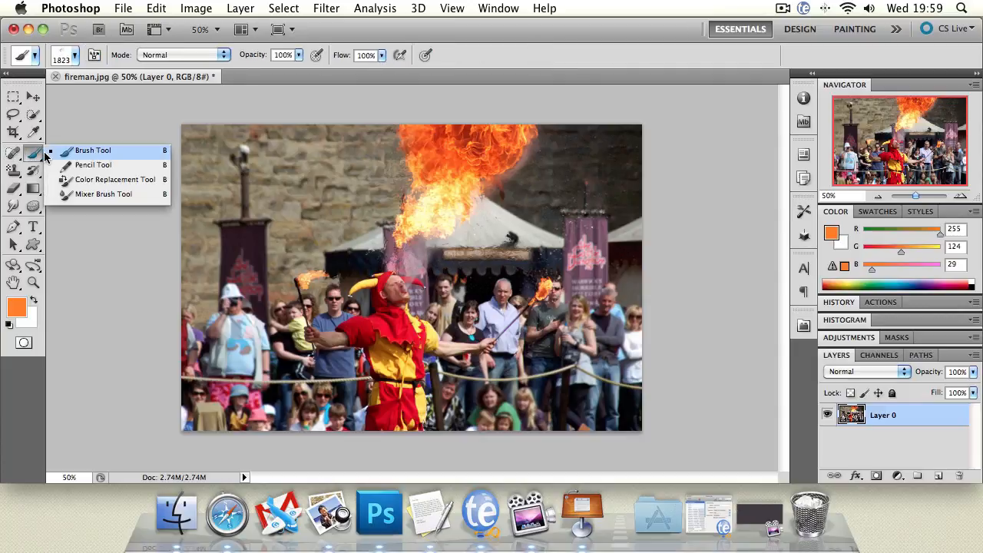
pyautogui.click(44, 152)
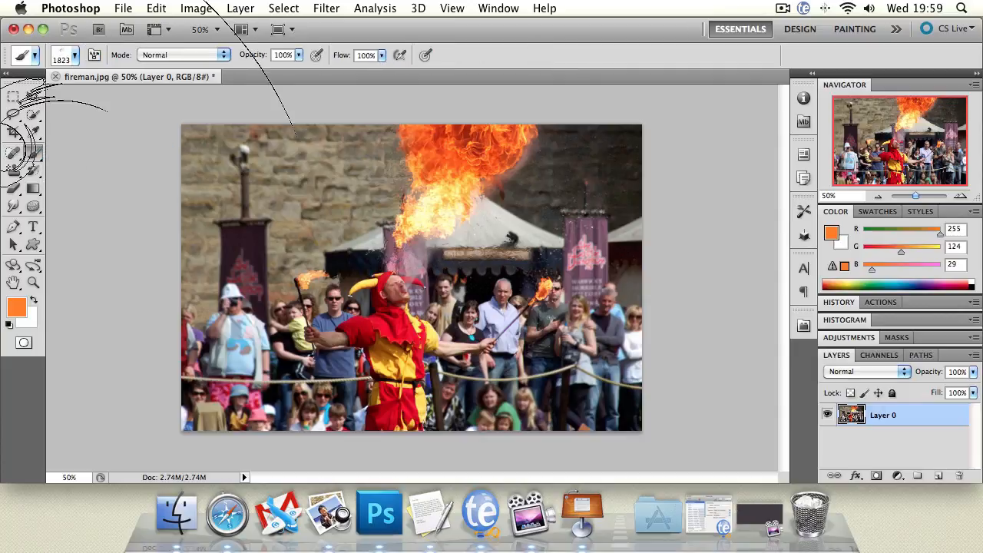
pyautogui.click(75, 55)
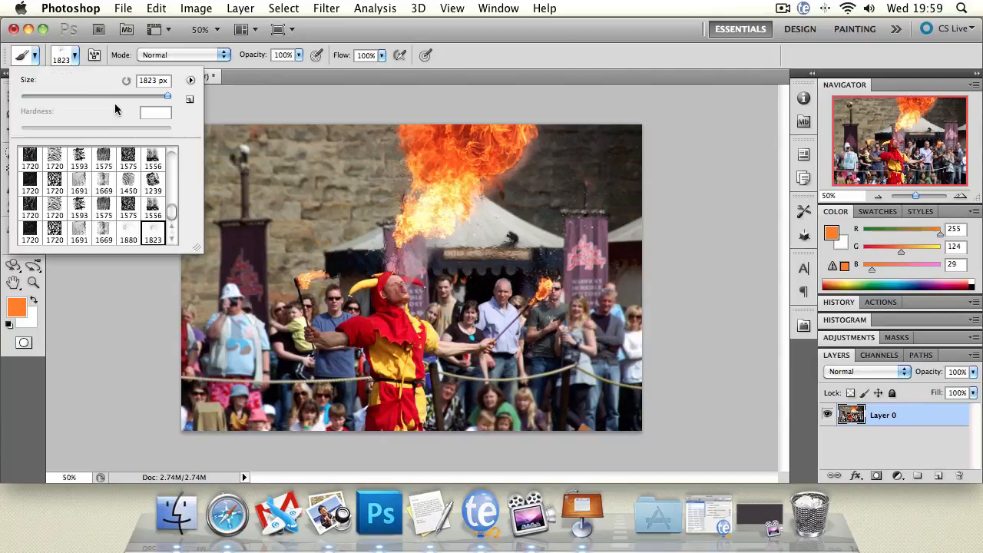
pyautogui.moveTo(171, 210); pyautogui.dragTo(174, 151)
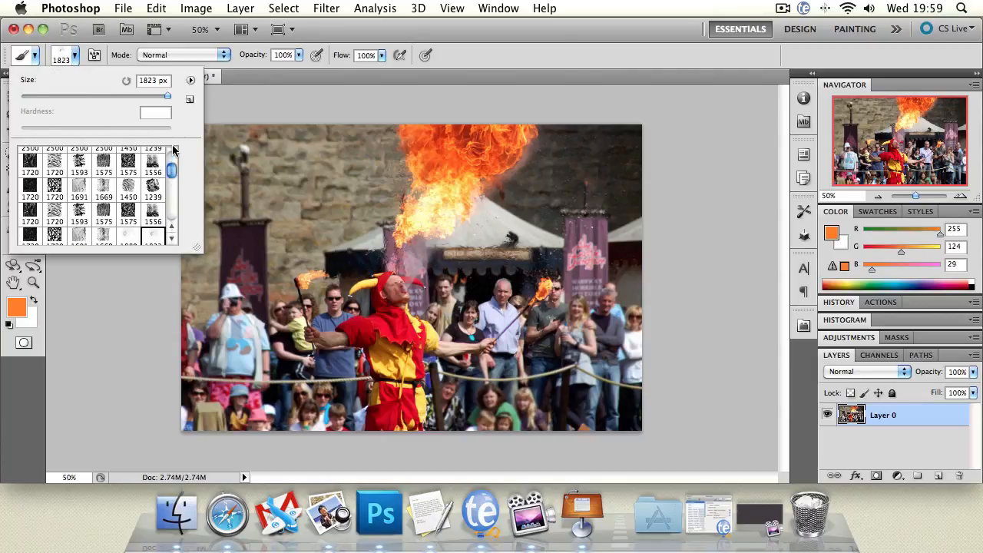
pyautogui.click(156, 158)
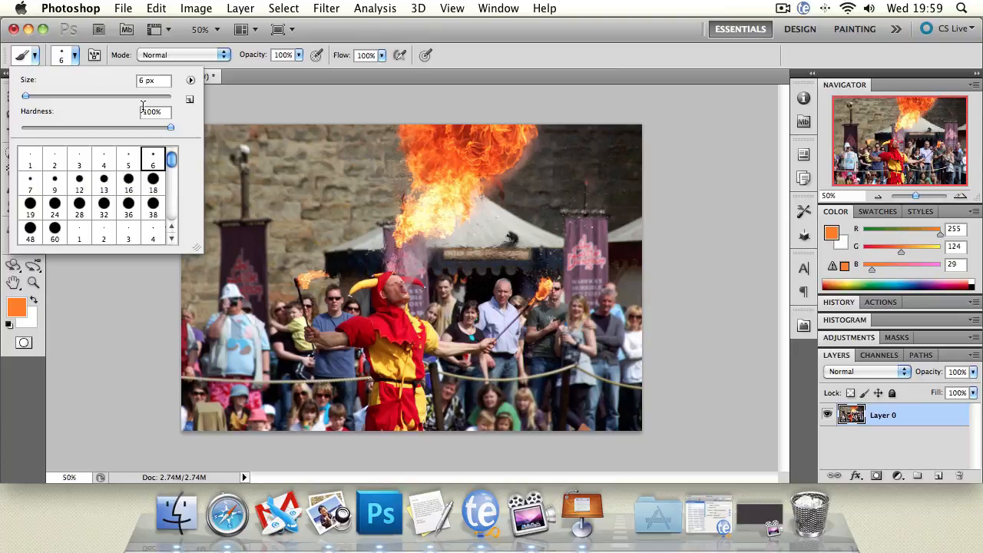
pyautogui.scroll(-2, 172, 161)
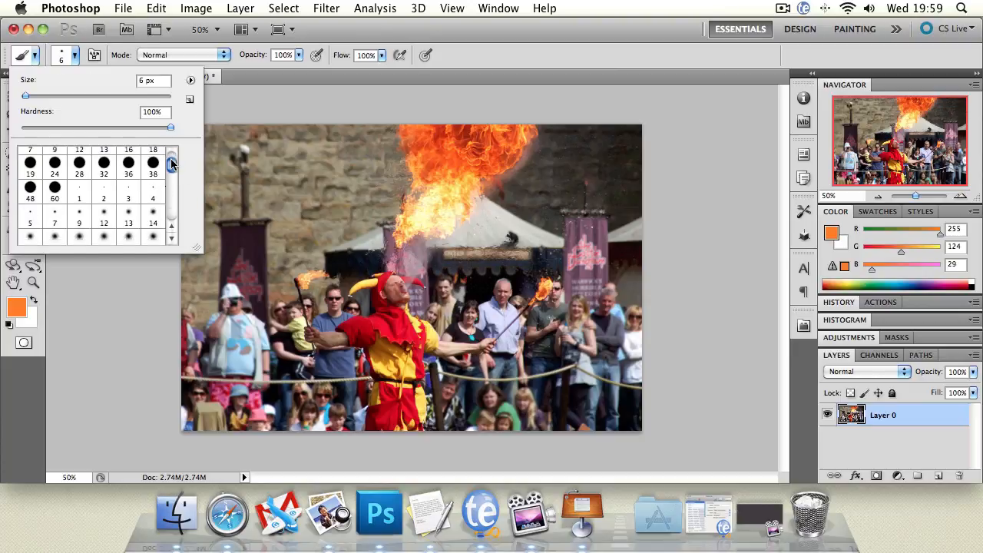
pyautogui.click(57, 184)
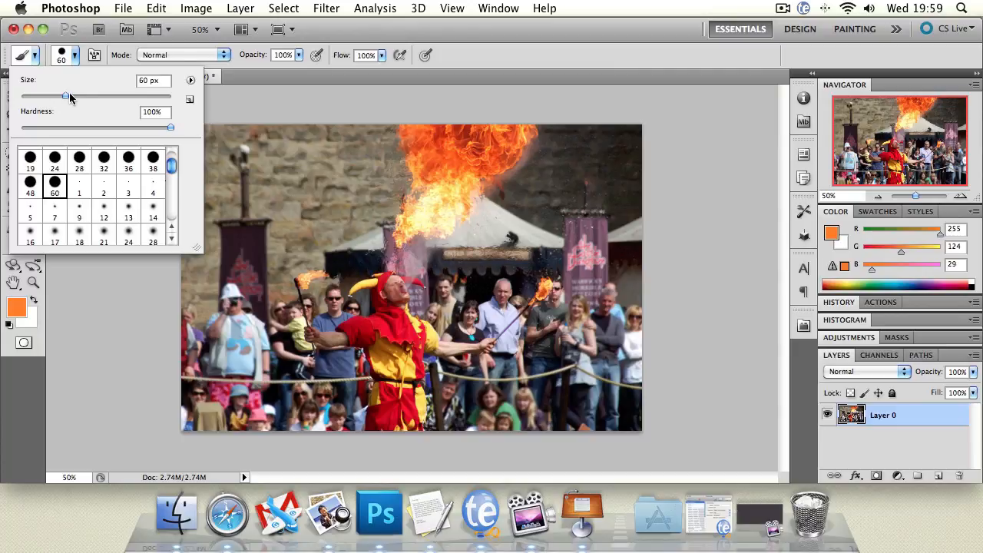
pyautogui.moveTo(69, 97); pyautogui.dragTo(103, 96)
# Paint solid orange across the upper half of the photo with the Brush and undo the painting
pyautogui.click(315, 158)
pyautogui.moveTo(313, 157)
pyautogui.mouseDown()
pyautogui.moveTo(392, 187)
pyautogui.moveTo(257, 244)
pyautogui.moveTo(268, 212)
pyautogui.moveTo(250, 244)
pyautogui.moveTo(542, 247)
pyautogui.moveTo(537, 211)
pyautogui.moveTo(182, 217)
pyautogui.moveTo(266, 230)
pyautogui.moveTo(606, 232)
pyautogui.moveTo(634, 158)
pyautogui.moveTo(156, 174)
pyautogui.moveTo(519, 143)
pyautogui.moveTo(656, 146)
pyautogui.mouseUp()
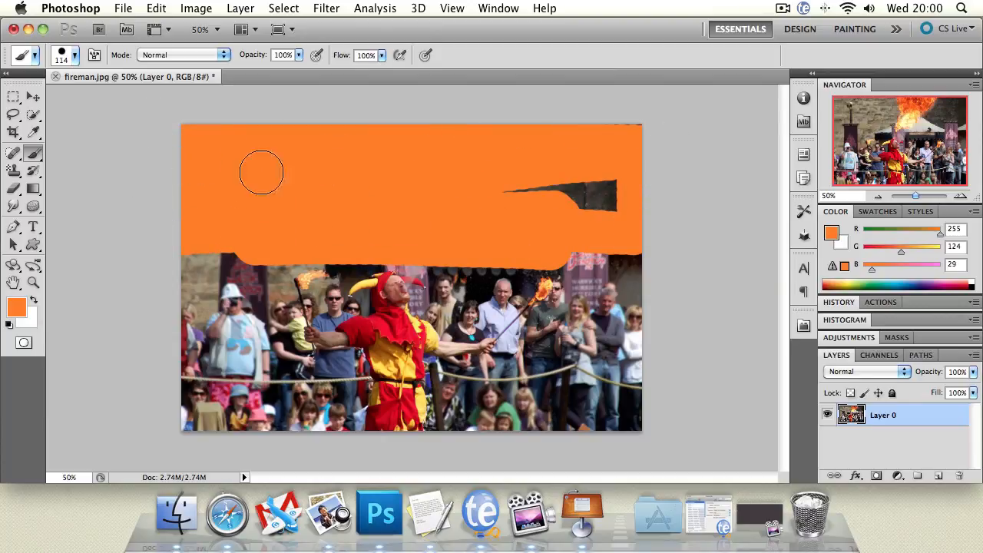
pyautogui.moveTo(261, 172)
pyautogui.mouseDown()
pyautogui.moveTo(615, 208)
pyautogui.moveTo(811, 177)
pyautogui.moveTo(739, 134)
pyautogui.moveTo(697, 125)
pyautogui.moveTo(291, 261)
pyautogui.moveTo(675, 268)
pyautogui.moveTo(110, 279)
pyautogui.mouseUp()
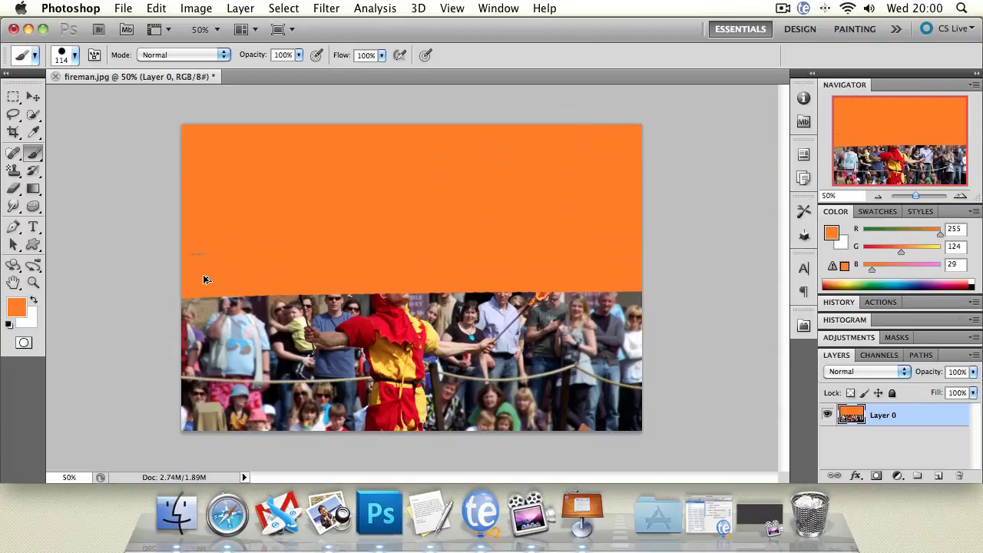
pyautogui.press('super+z')
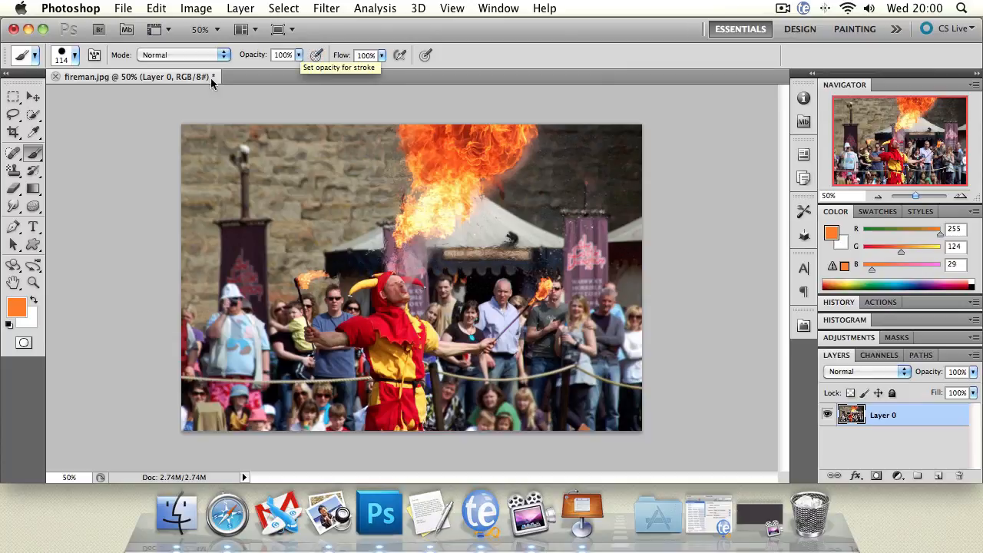
# Pick the Clone Stamp, switch to the Pattern Stamp, and try a pattern stroke on the wall left of the flame, undoing it
pyautogui.click(38, 156)
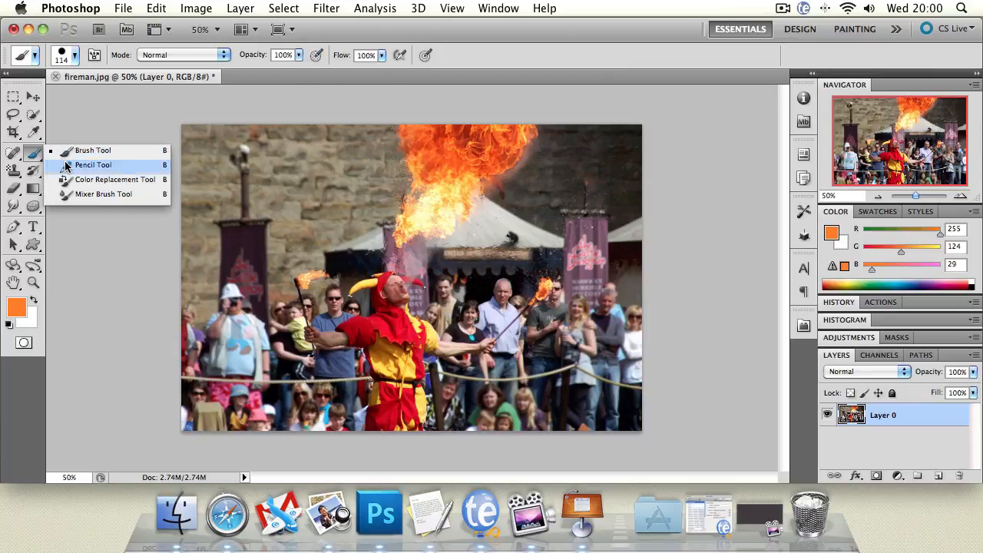
pyautogui.click(13, 170)
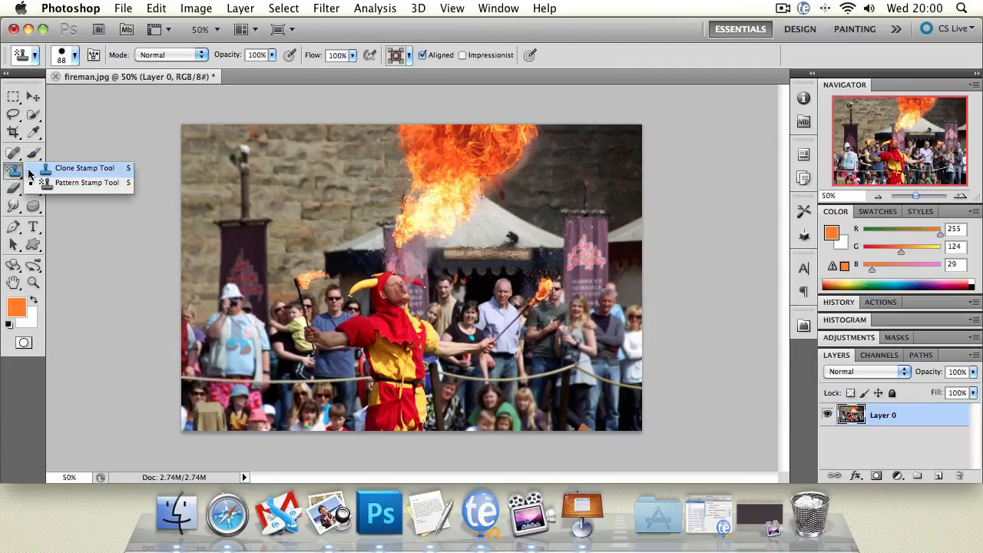
pyautogui.click(77, 168)
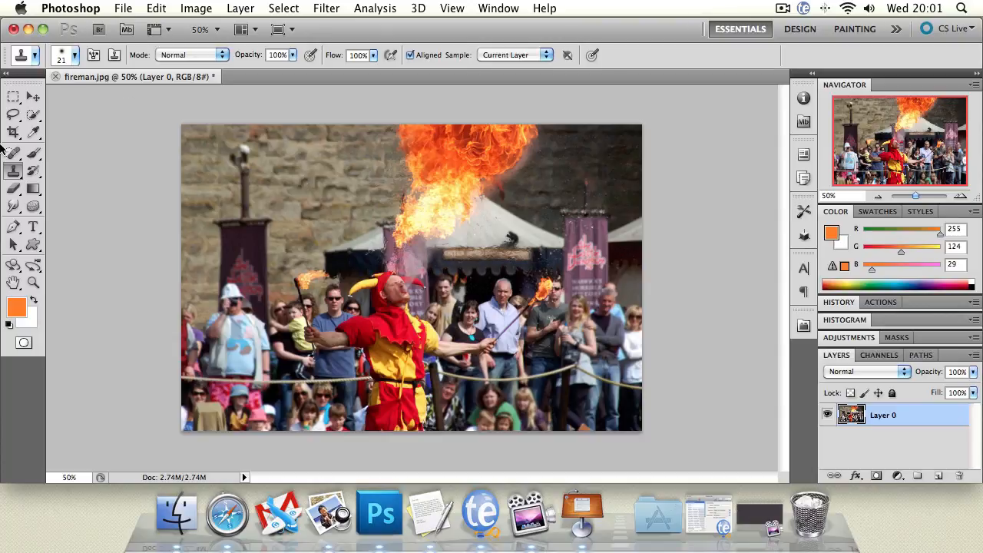
pyautogui.moveTo(10, 175); pyautogui.dragTo(54, 182)
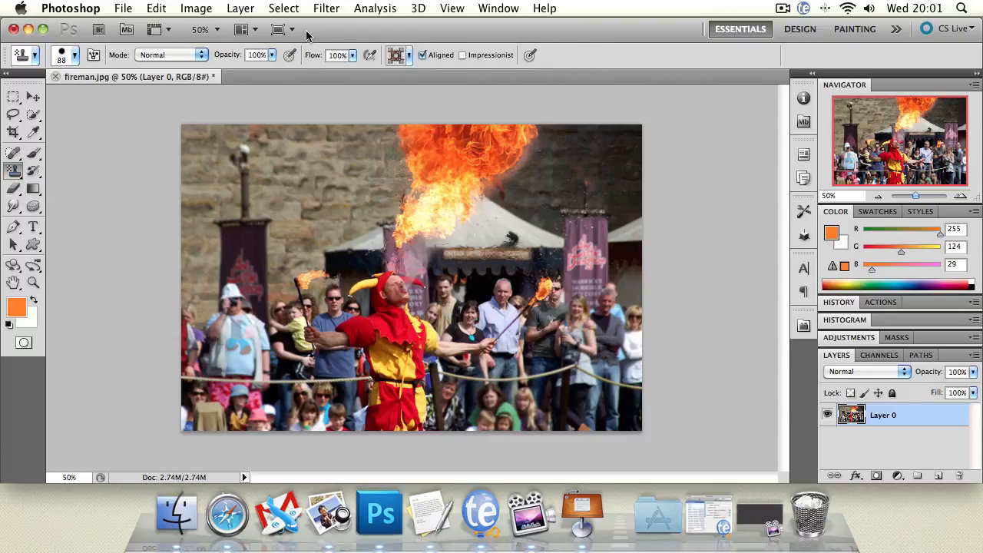
pyautogui.moveTo(315, 155)
pyautogui.mouseDown()
pyautogui.moveTo(347, 153)
pyautogui.moveTo(323, 149)
pyautogui.mouseUp()
pyautogui.press('super+z')
# Choose the History Brush and reapply the last used filter to the whole photo
pyautogui.click(34, 173)
pyautogui.moveTo(34, 174); pyautogui.dragTo(52, 177)
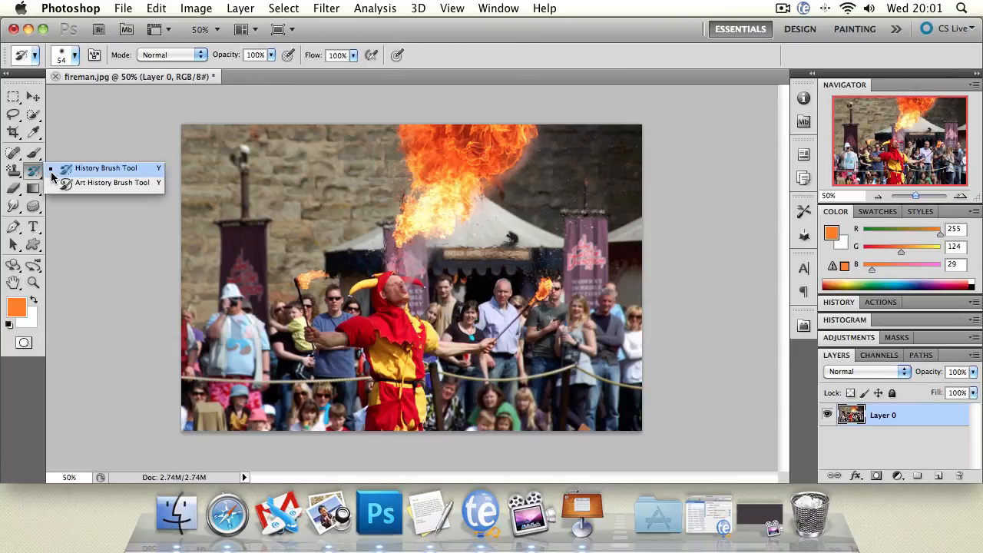
pyautogui.click(54, 172)
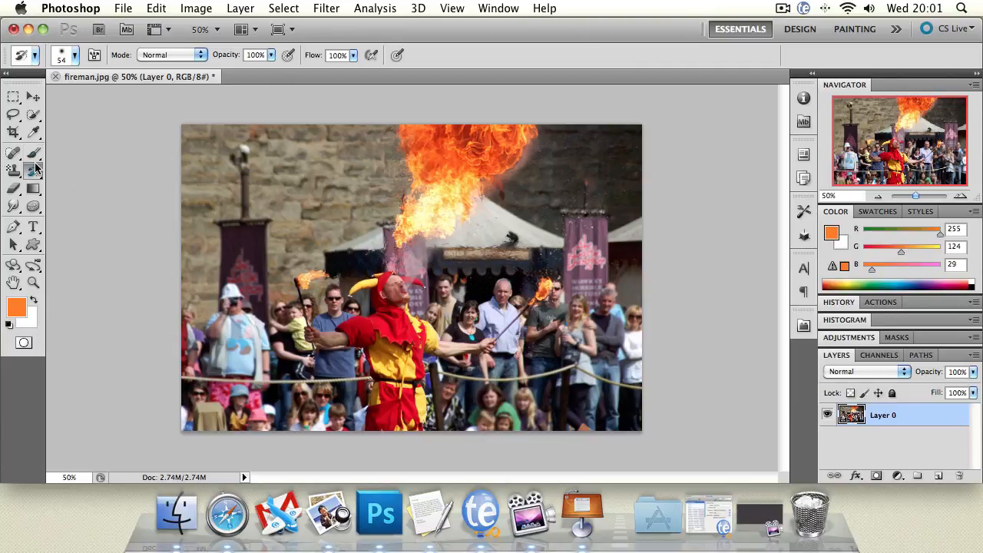
pyautogui.click(205, 10)
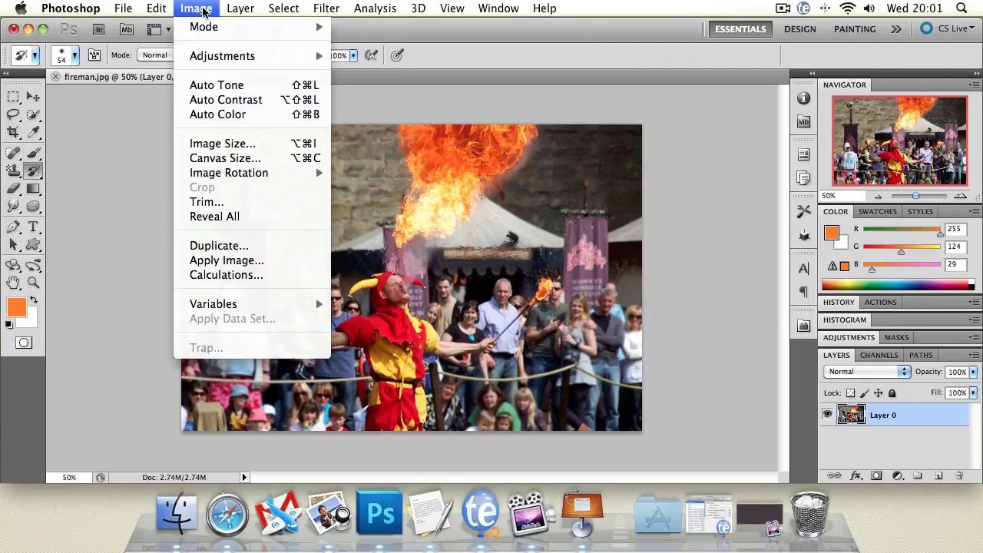
pyautogui.moveTo(336, 8)
pyautogui.click(341, 27)
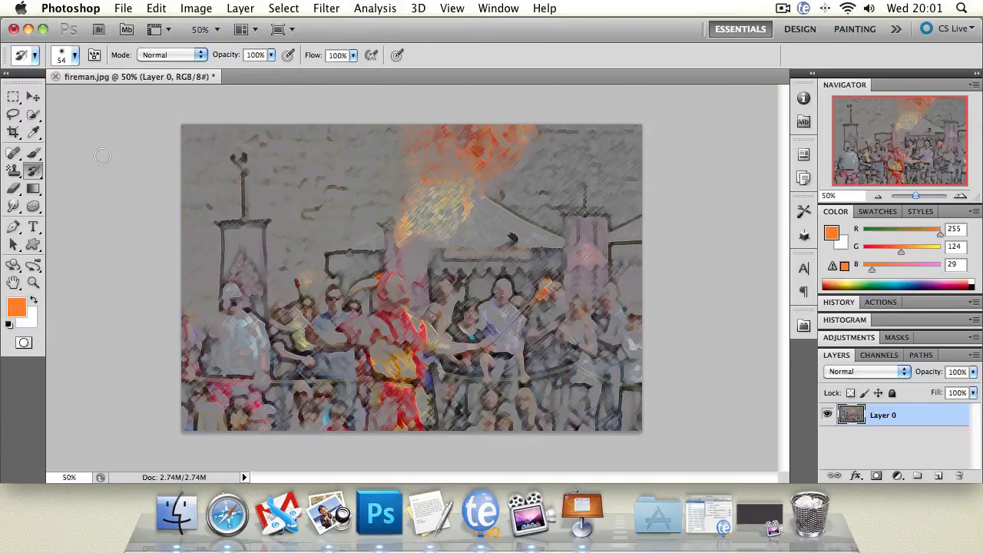
# Paint the original image back over the left side and the crowd of the filtered photo with the History Brush
pyautogui.click(39, 168)
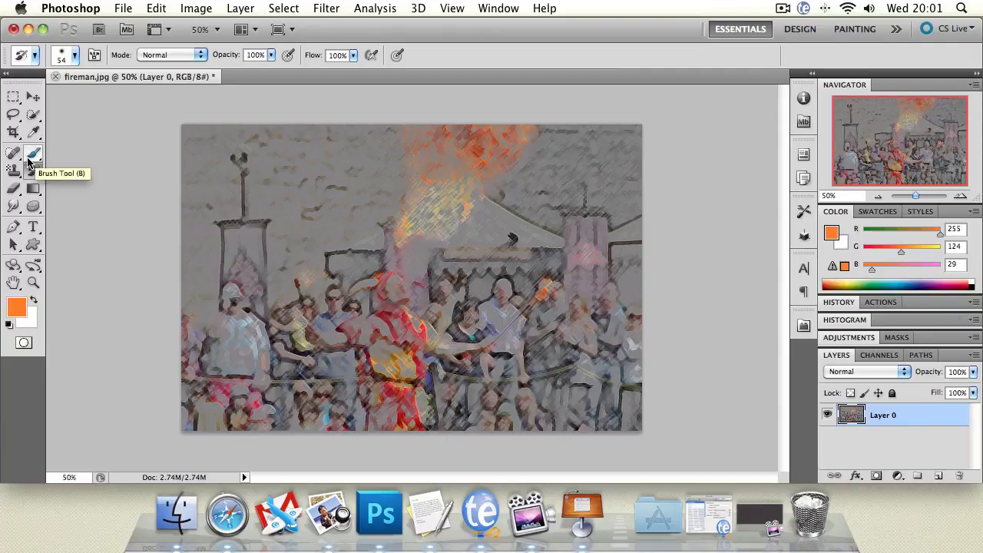
pyautogui.moveTo(241, 163)
pyautogui.mouseDown()
pyautogui.moveTo(248, 233)
pyautogui.moveTo(240, 246)
pyautogui.moveTo(221, 230)
pyautogui.moveTo(263, 226)
pyautogui.moveTo(264, 311)
pyautogui.moveTo(252, 265)
pyautogui.moveTo(241, 314)
pyautogui.moveTo(227, 222)
pyautogui.moveTo(229, 251)
pyautogui.moveTo(244, 262)
pyautogui.moveTo(258, 374)
pyautogui.moveTo(258, 360)
pyautogui.moveTo(237, 368)
pyautogui.moveTo(235, 351)
pyautogui.moveTo(223, 380)
pyautogui.moveTo(204, 335)
pyautogui.mouseUp()
pyautogui.moveTo(626, 290)
pyautogui.mouseDown()
pyautogui.moveTo(594, 326)
pyautogui.moveTo(615, 272)
pyautogui.moveTo(604, 321)
pyautogui.moveTo(585, 331)
pyautogui.moveTo(561, 285)
pyautogui.moveTo(541, 294)
pyautogui.moveTo(545, 311)
pyautogui.moveTo(490, 303)
pyautogui.moveTo(498, 300)
pyautogui.moveTo(510, 308)
pyautogui.moveTo(481, 310)
pyautogui.moveTo(460, 329)
pyautogui.moveTo(441, 324)
pyautogui.moveTo(429, 298)
pyautogui.moveTo(377, 309)
pyautogui.moveTo(403, 289)
pyautogui.moveTo(389, 273)
pyautogui.moveTo(376, 298)
pyautogui.mouseUp()
# Undo the filter and paint Tight Short strokes over the crowd right of the jester with the Art History Brush
pyautogui.moveTo(33, 171); pyautogui.dragTo(71, 184)
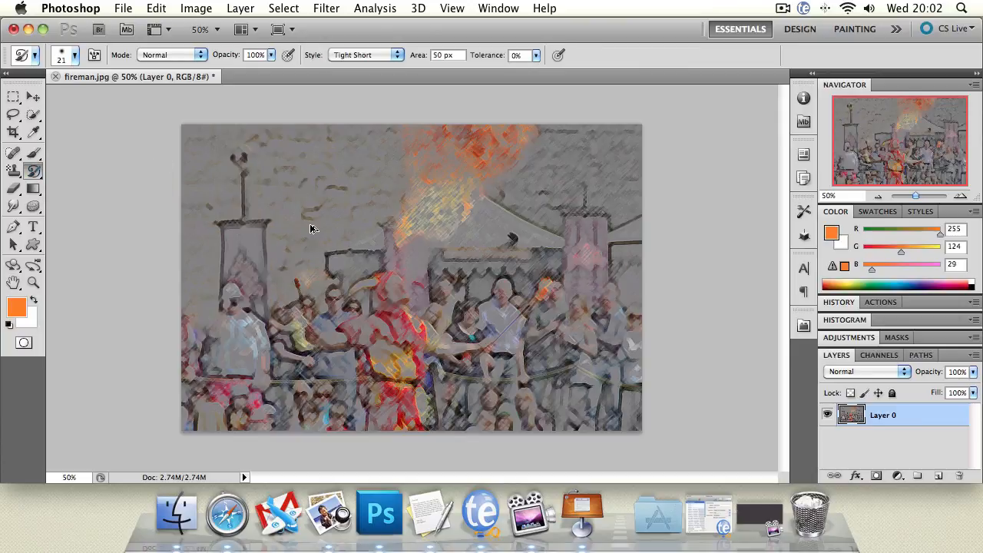
pyautogui.press('super+z')
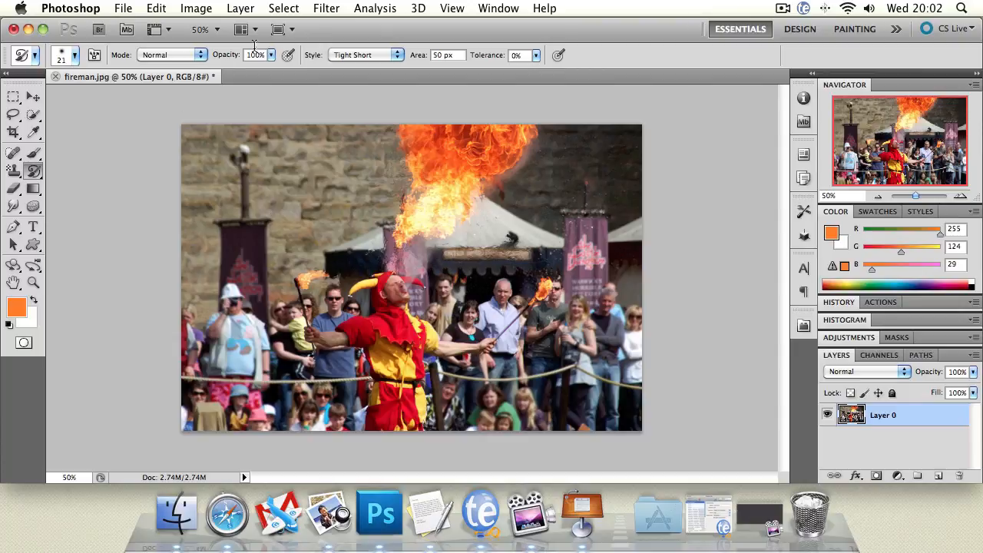
pyautogui.click(367, 55)
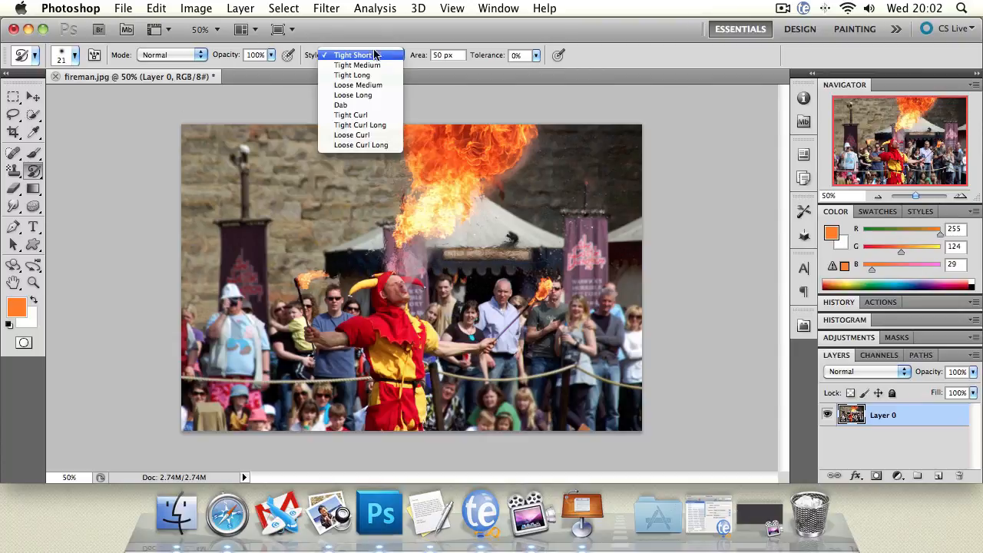
pyautogui.click(183, 99)
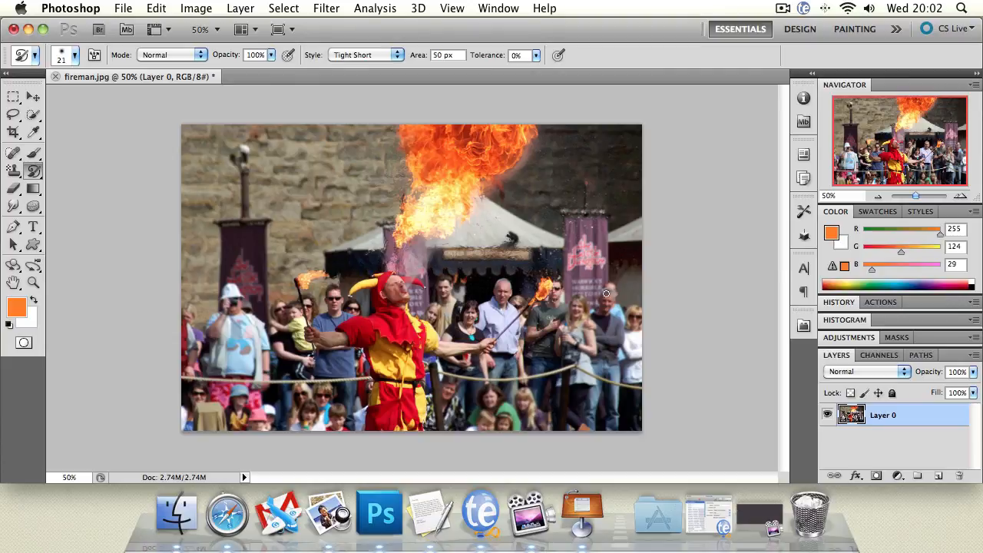
pyautogui.moveTo(606, 294)
pyautogui.mouseDown()
pyautogui.moveTo(614, 365)
pyautogui.moveTo(596, 333)
pyautogui.moveTo(607, 364)
pyautogui.moveTo(599, 397)
pyautogui.moveTo(621, 398)
pyautogui.moveTo(610, 408)
pyautogui.moveTo(558, 352)
pyautogui.moveTo(575, 322)
pyautogui.moveTo(564, 341)
pyautogui.moveTo(550, 332)
pyautogui.moveTo(553, 277)
pyautogui.moveTo(538, 287)
pyautogui.moveTo(543, 303)
pyautogui.moveTo(492, 300)
pyautogui.moveTo(505, 301)
pyautogui.moveTo(522, 357)
pyautogui.moveTo(485, 347)
pyautogui.mouseUp()
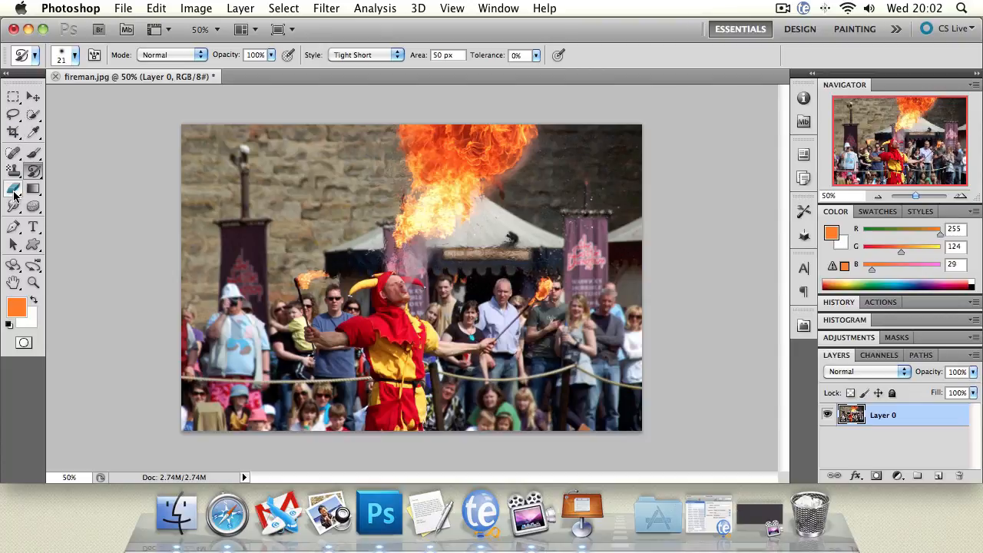
# Try an Eraser stroke across the stone wall left of the flame and undo it
pyautogui.click(13, 188)
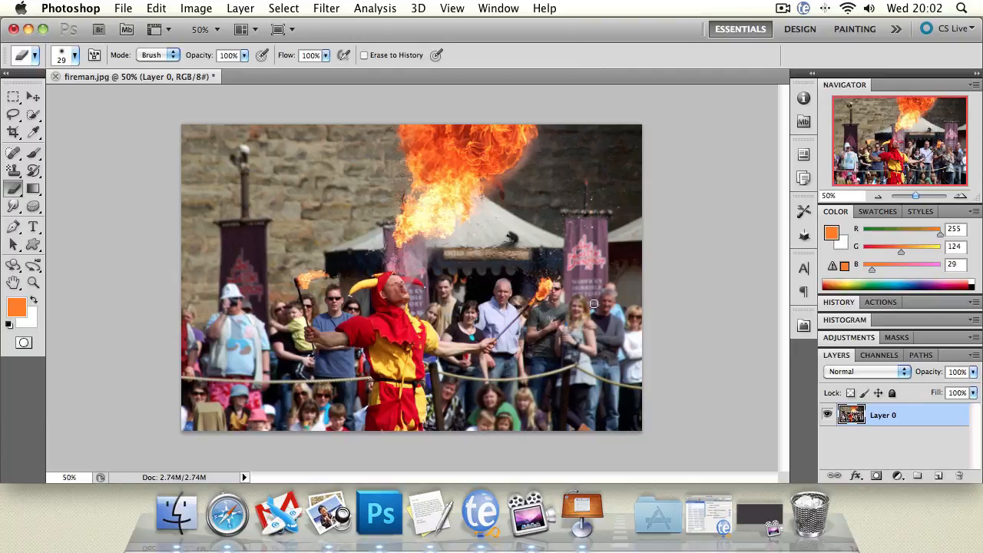
pyautogui.moveTo(284, 187)
pyautogui.mouseDown()
pyautogui.moveTo(567, 187)
pyautogui.moveTo(515, 192)
pyautogui.moveTo(272, 185)
pyautogui.moveTo(588, 175)
pyautogui.moveTo(269, 186)
pyautogui.moveTo(577, 179)
pyautogui.moveTo(378, 178)
pyautogui.moveTo(332, 171)
pyautogui.moveTo(399, 158)
pyautogui.moveTo(302, 153)
pyautogui.moveTo(351, 149)
pyautogui.moveTo(388, 131)
pyautogui.moveTo(446, 133)
pyautogui.moveTo(432, 144)
pyautogui.moveTo(451, 143)
pyautogui.moveTo(356, 137)
pyautogui.mouseUp()
pyautogui.press('super+z')
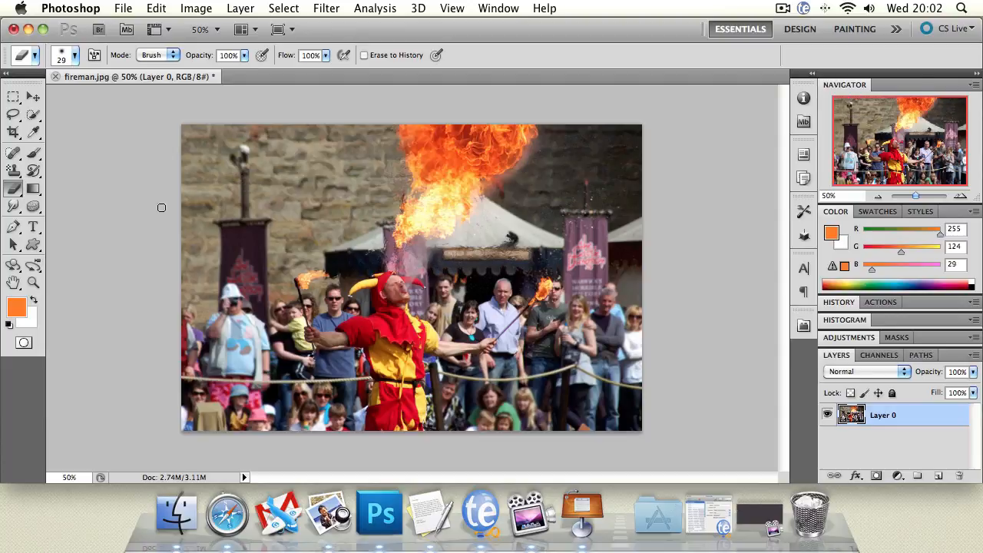
pyautogui.click(11, 192)
# Try two downward orange-to-transparent linear gradients over the photo, undoing each one
pyautogui.press('g')
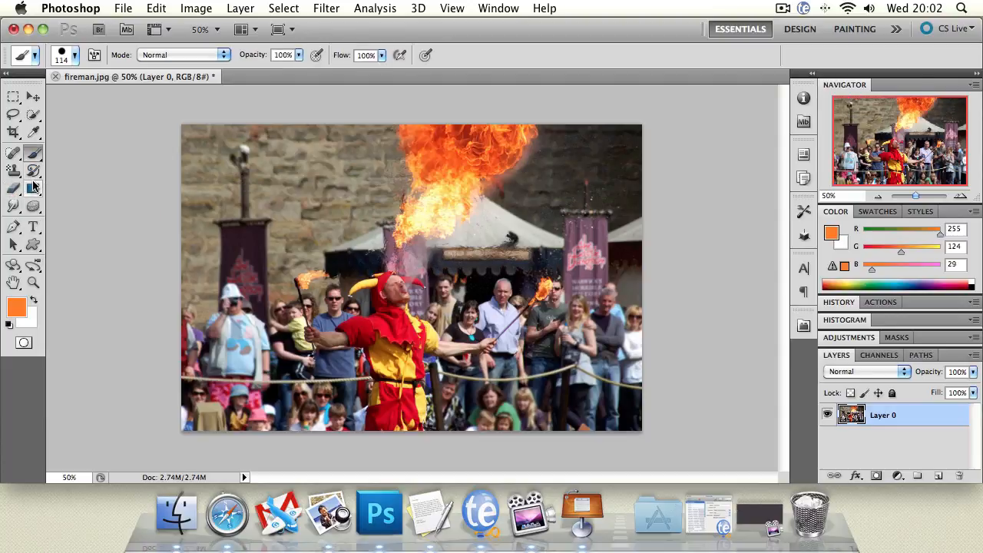
pyautogui.moveTo(386, 189); pyautogui.dragTo(386, 238)
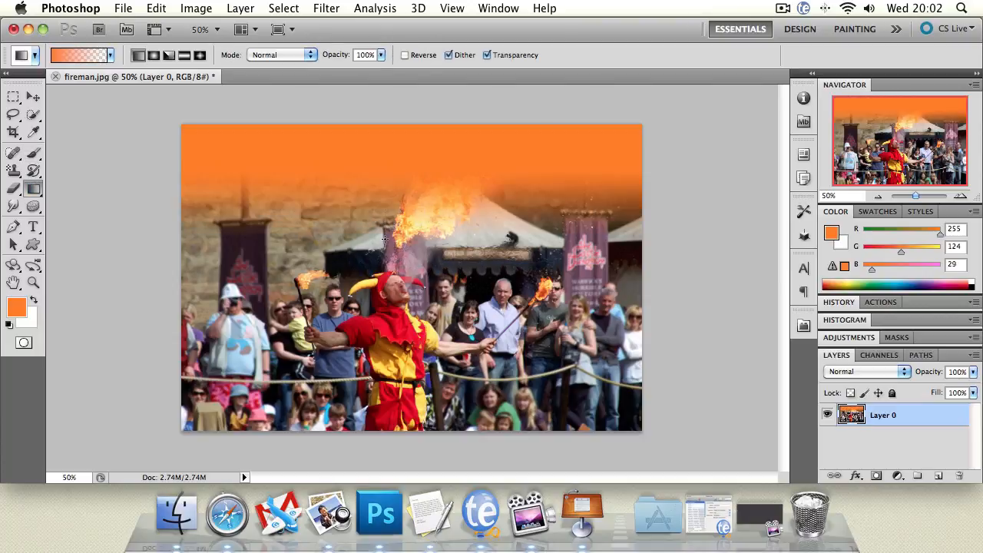
pyautogui.press('super+z')
pyautogui.moveTo(394, 308); pyautogui.dragTo(394, 347)
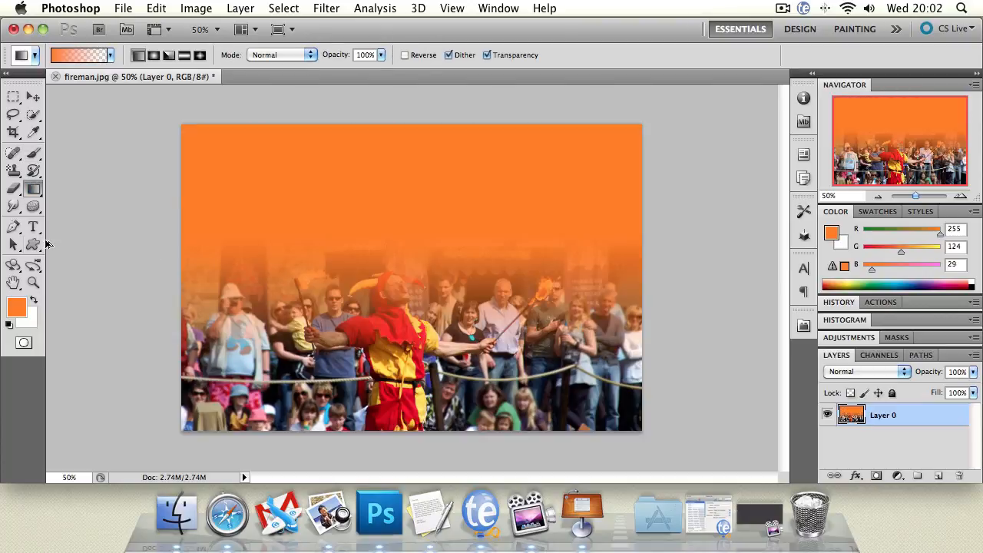
pyautogui.press('super+z')
# Try filling the stone wall on both sides of the flame with the orange foreground colour using the Paint Bucket, and undo both fills
pyautogui.click(33, 189)
pyautogui.click(65, 200)
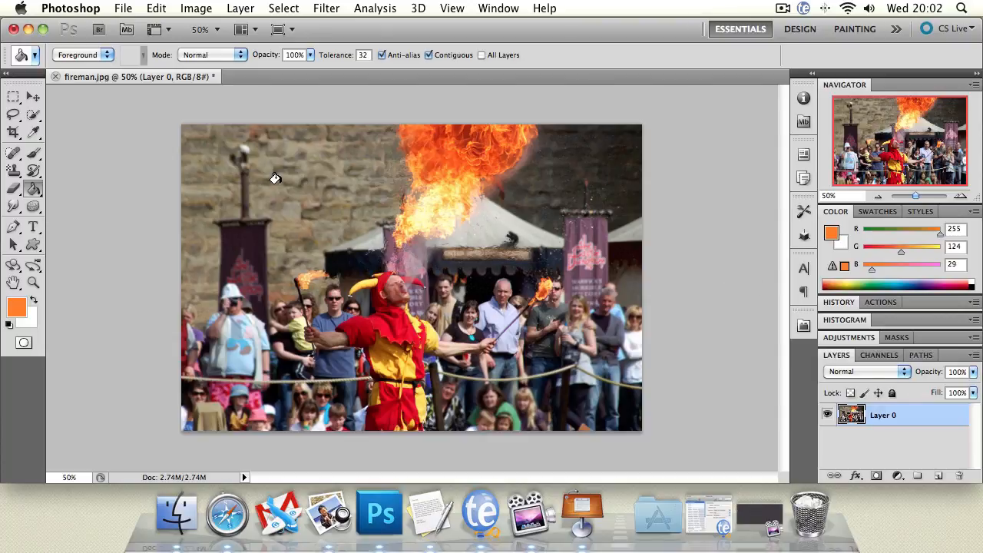
pyautogui.click(273, 178)
pyautogui.click(546, 160)
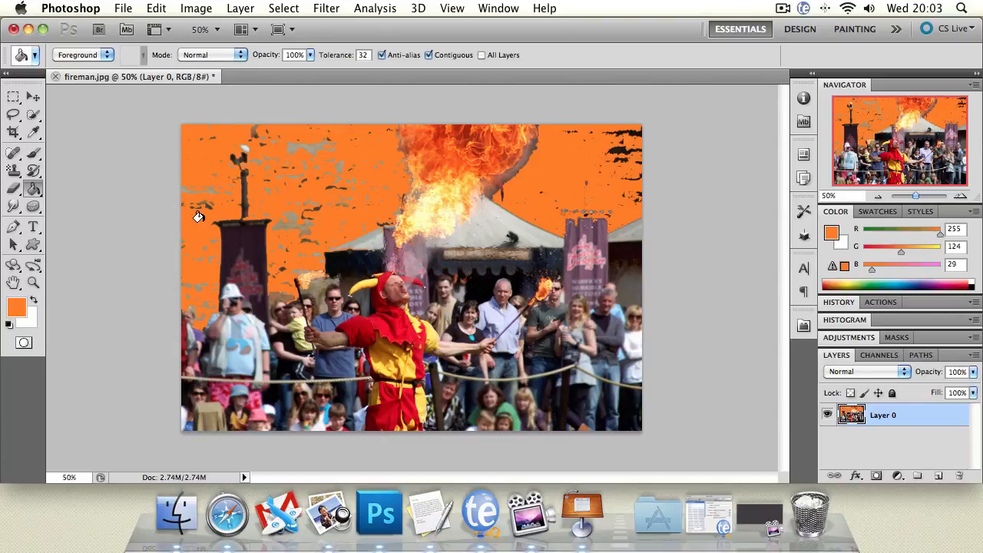
pyautogui.press('super+alt+z')
pyautogui.press('super+alt+z')
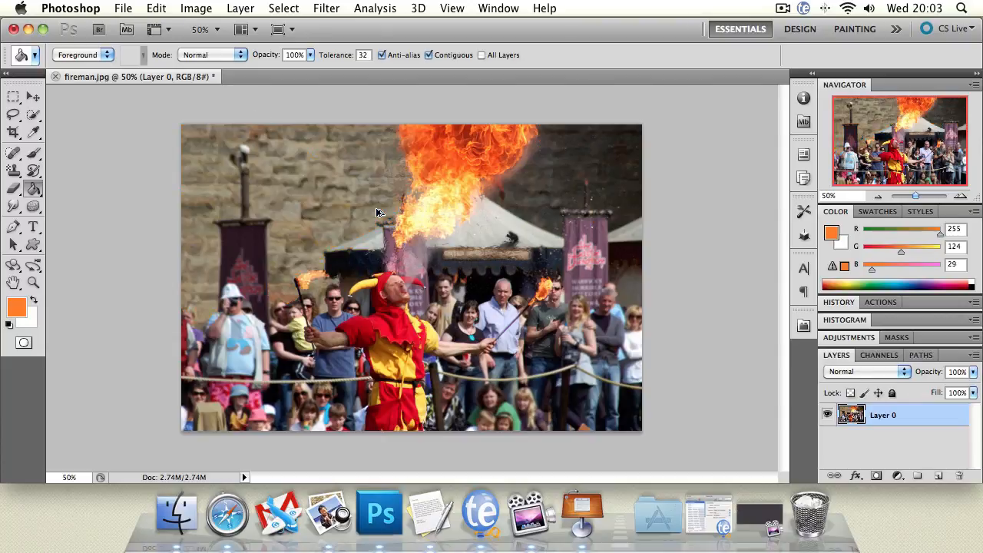
# Try Paint Bucket fills on the central tent roof and the tent at the right edge, undoing each
pyautogui.click(493, 214)
pyautogui.press('super+z')
pyautogui.click(612, 225)
pyautogui.press('super+z')
# Add a new empty layer above the photo, fill it with the orange foreground colour and undo the fill
pyautogui.press('super+shift+n')
pyautogui.press('Return')
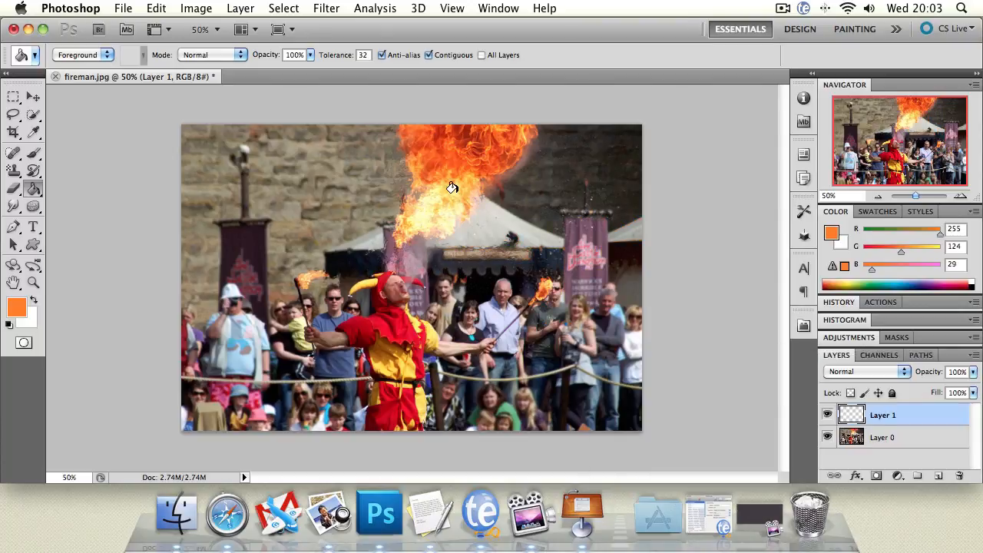
pyautogui.click(452, 187)
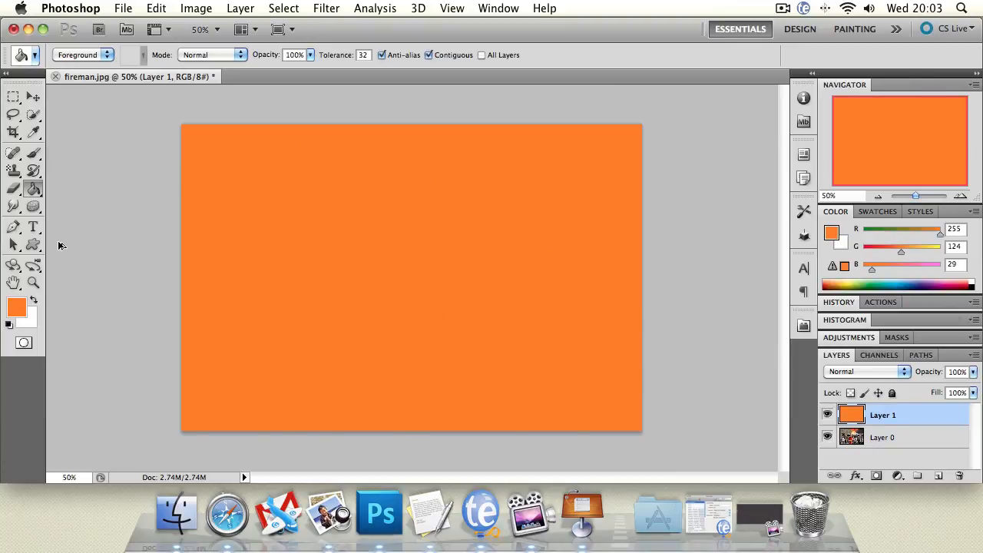
pyautogui.press('super+z')
# Switch through the Blur and Sharpen tools and settle on the Smudge tool
pyautogui.click(14, 211)
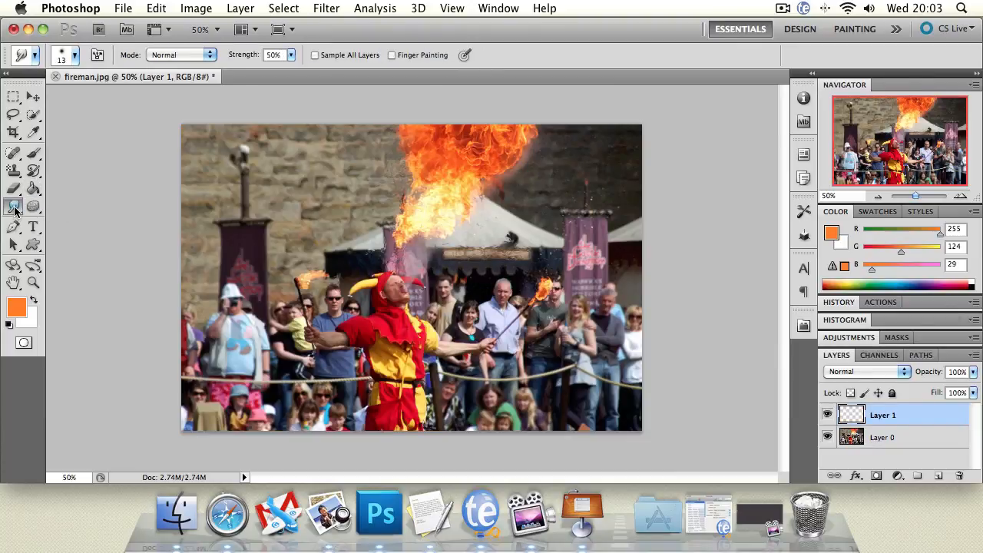
pyautogui.click(14, 210)
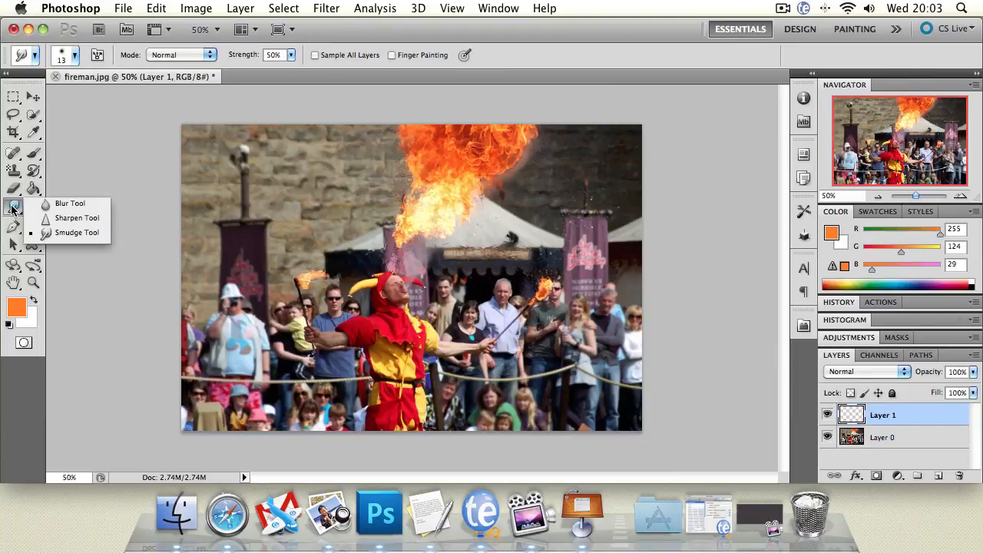
pyautogui.click(65, 203)
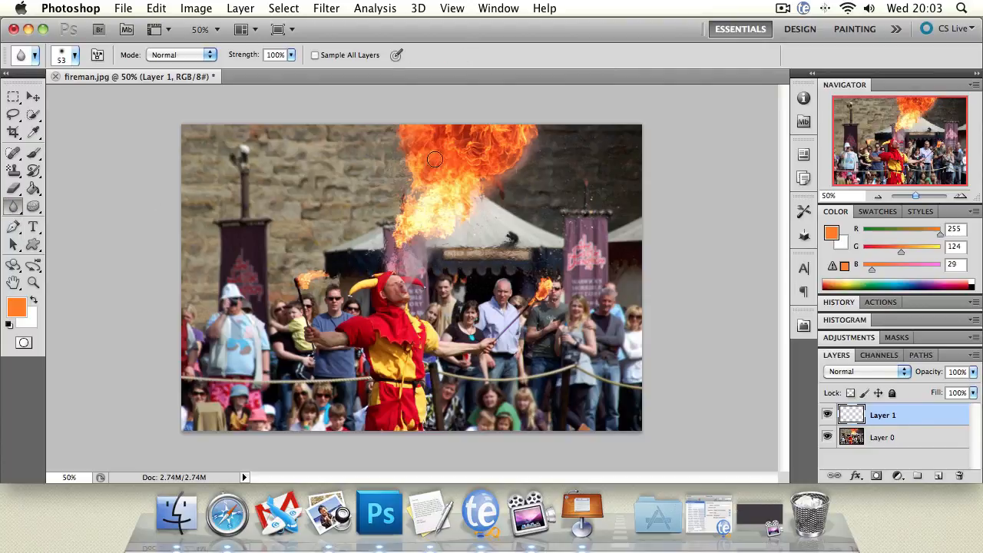
pyautogui.click(14, 207)
pyautogui.click(72, 218)
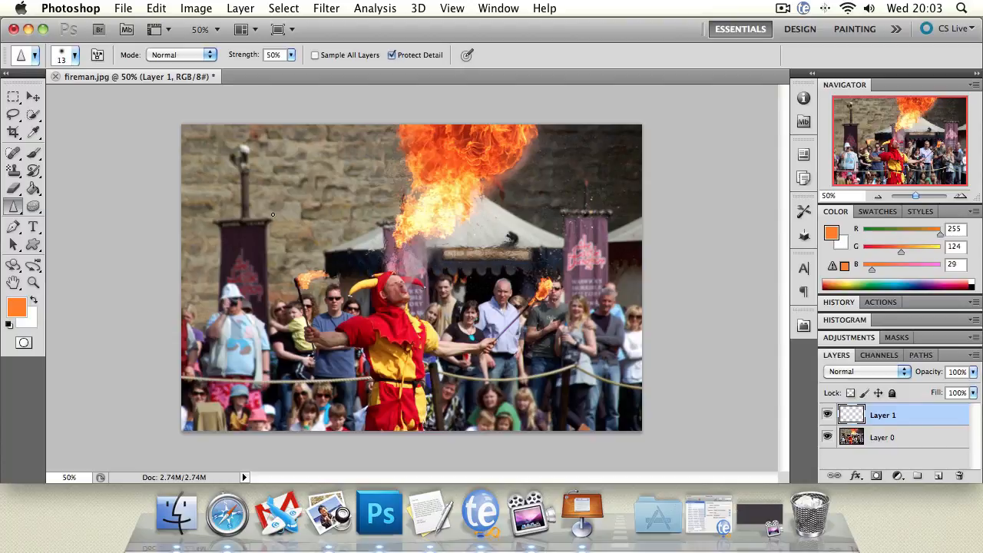
pyautogui.click(14, 206)
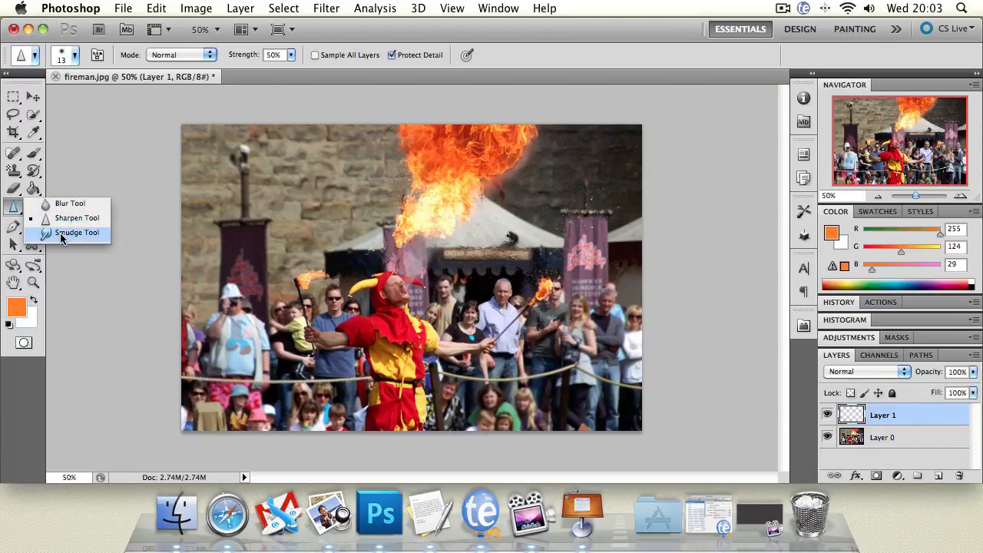
pyautogui.click(62, 237)
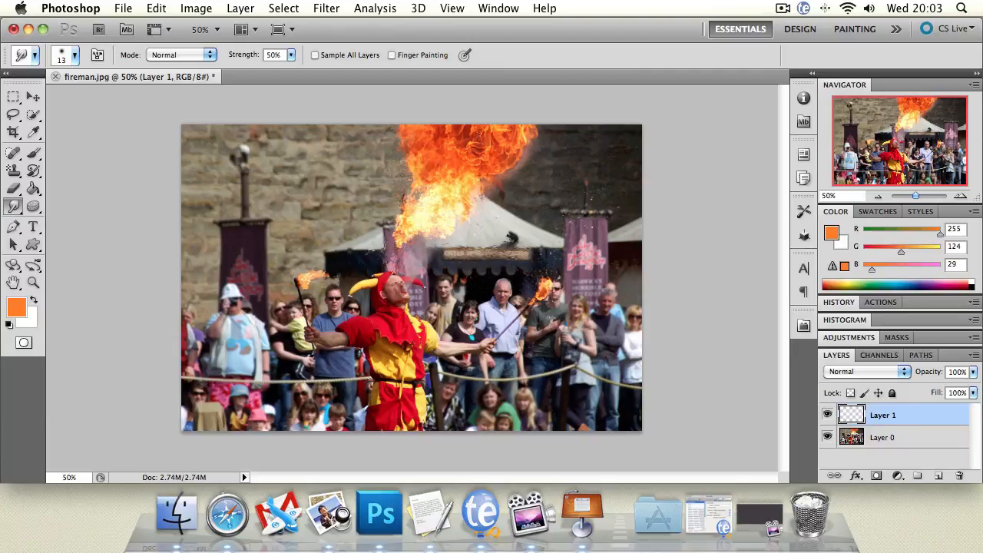
# Set the Smudge strength to 99%, try smudging the jester's face on Layer 0 and undo it
pyautogui.click(291, 55)
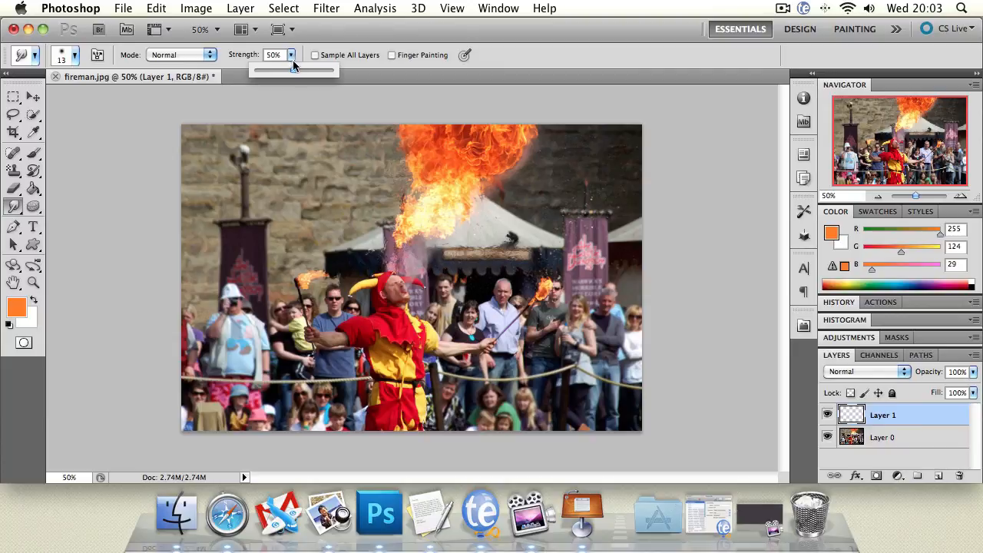
pyautogui.moveTo(292, 71); pyautogui.dragTo(329, 70)
pyautogui.click(396, 285)
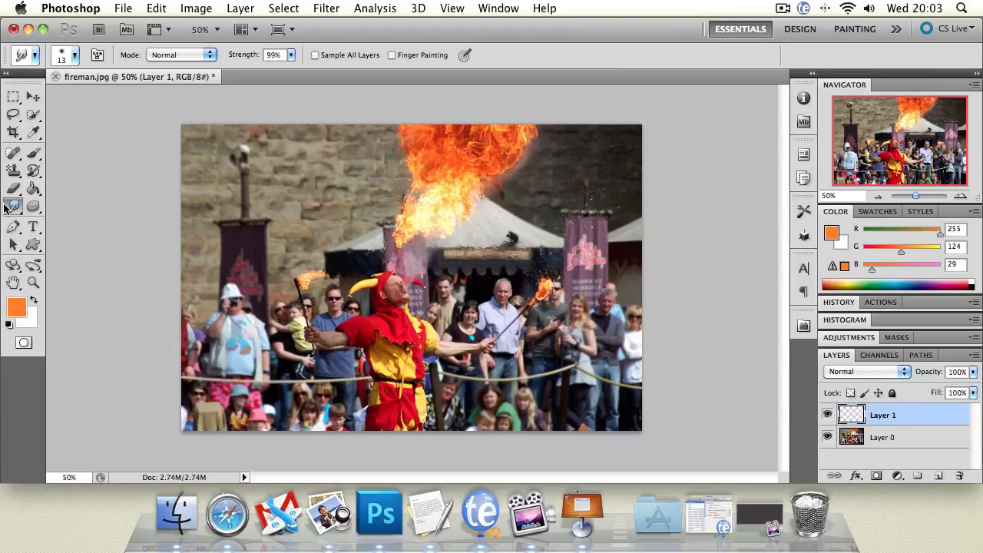
pyautogui.click(927, 439)
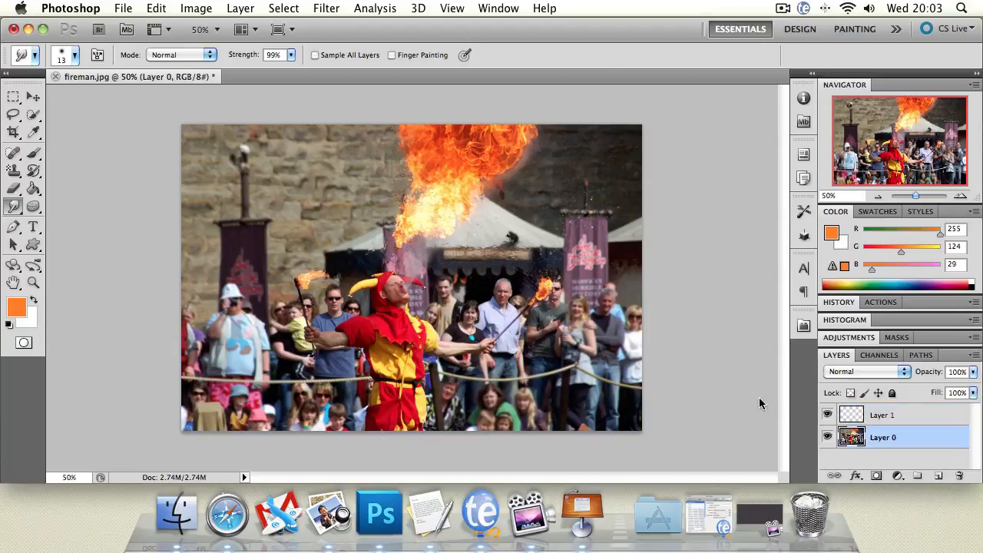
pyautogui.moveTo(389, 282)
pyautogui.mouseDown()
pyautogui.moveTo(426, 274)
pyautogui.moveTo(409, 270)
pyautogui.moveTo(372, 294)
pyautogui.moveTo(406, 292)
pyautogui.mouseUp()
pyautogui.press('super+z')
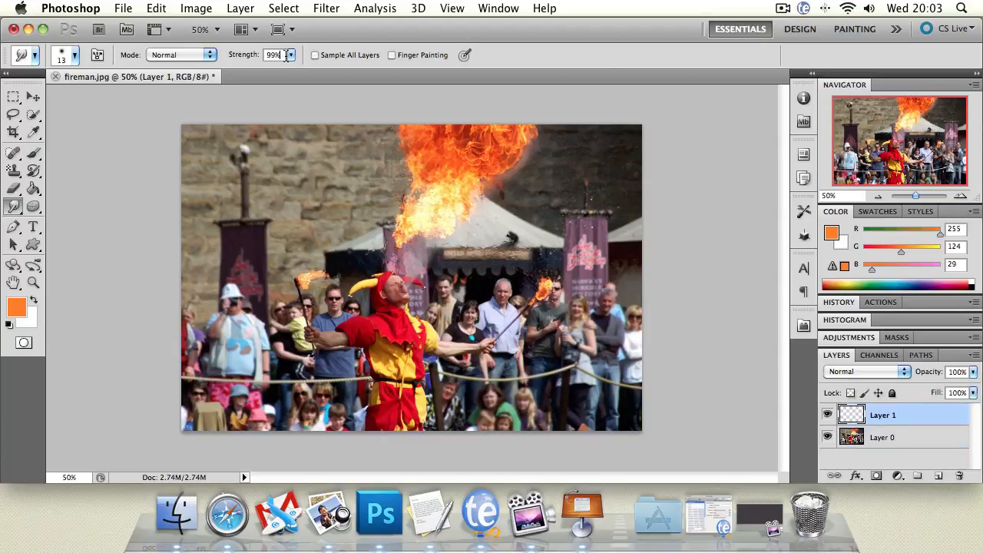
# Lower the Smudge strength to 22% and make Layer 0 active for smudging the jester's face
pyautogui.click(290, 55)
pyautogui.moveTo(282, 66); pyautogui.dragTo(236, 70)
pyautogui.click(402, 275)
pyautogui.click(922, 435)
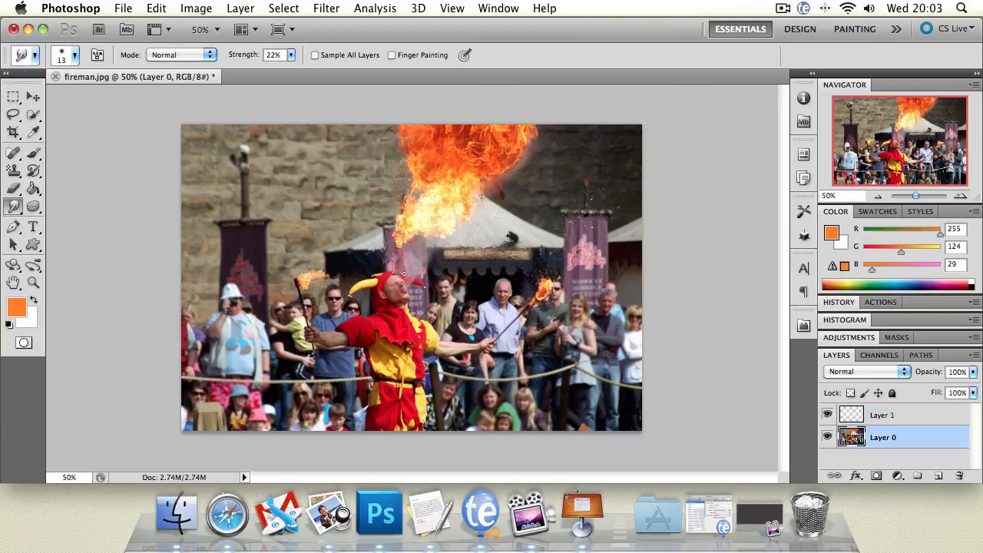
# Lighten the left side of the flame with the Dodge tool at Midtones, 50% exposure
pyautogui.click(33, 205)
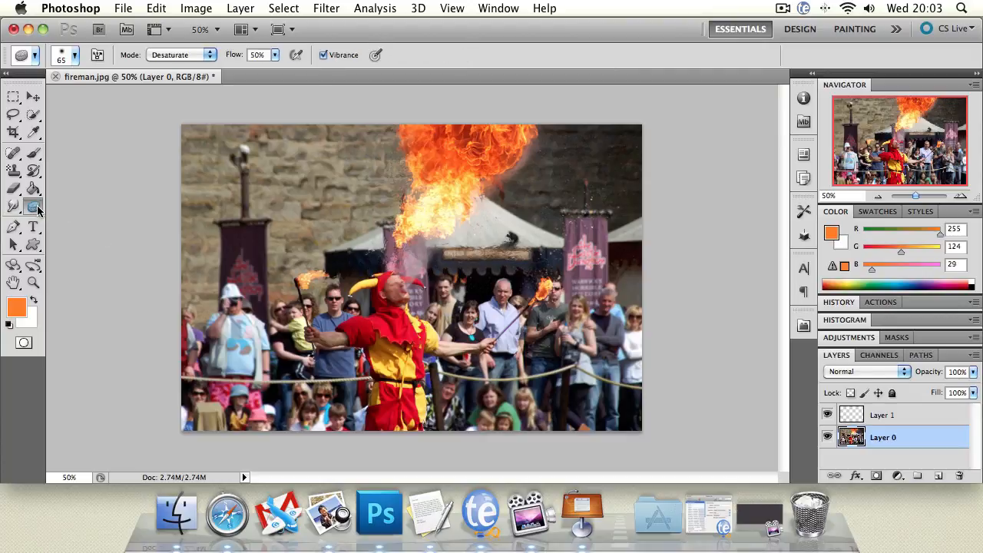
pyautogui.moveTo(36, 207); pyautogui.dragTo(50, 209)
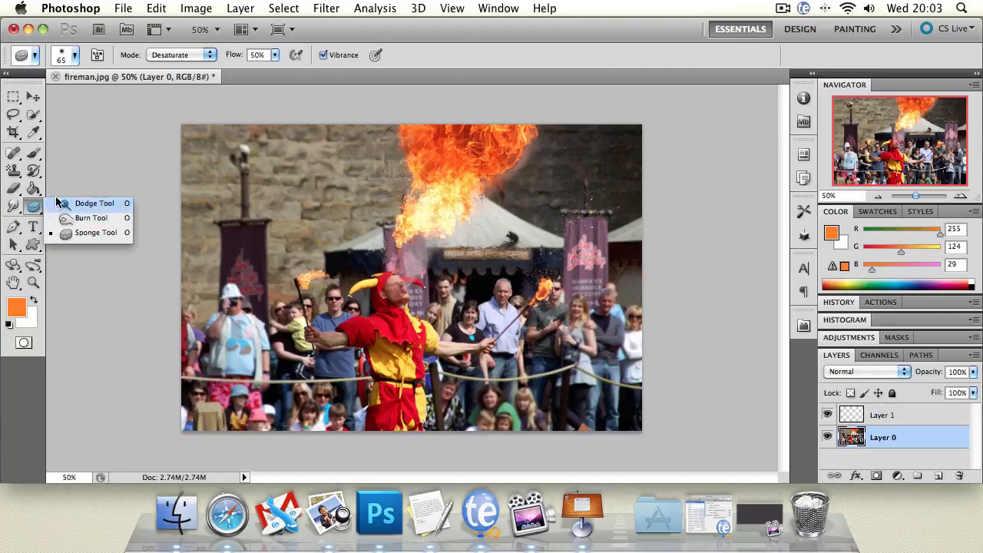
pyautogui.click(56, 203)
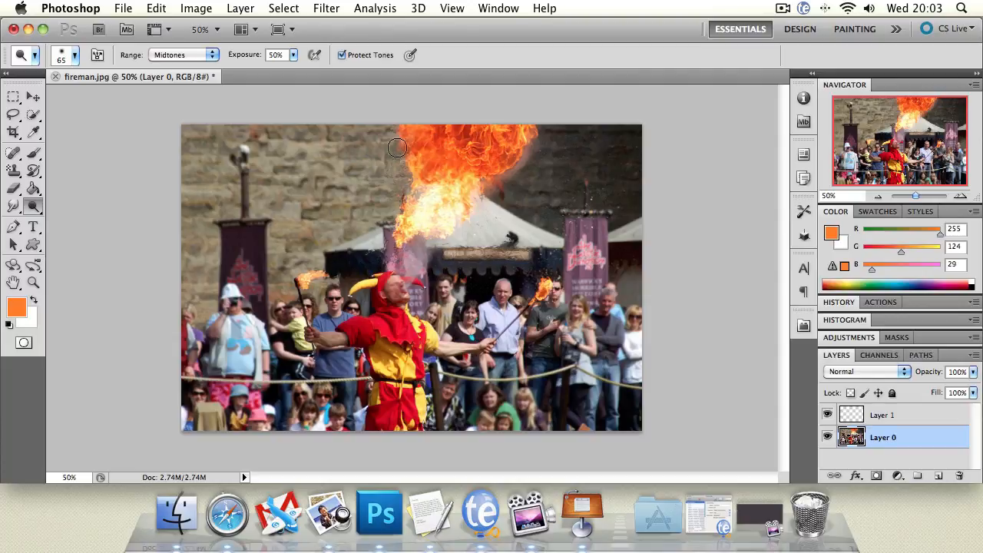
pyautogui.moveTo(397, 141)
pyautogui.mouseDown()
pyautogui.moveTo(434, 192)
pyautogui.moveTo(460, 193)
pyautogui.mouseUp()
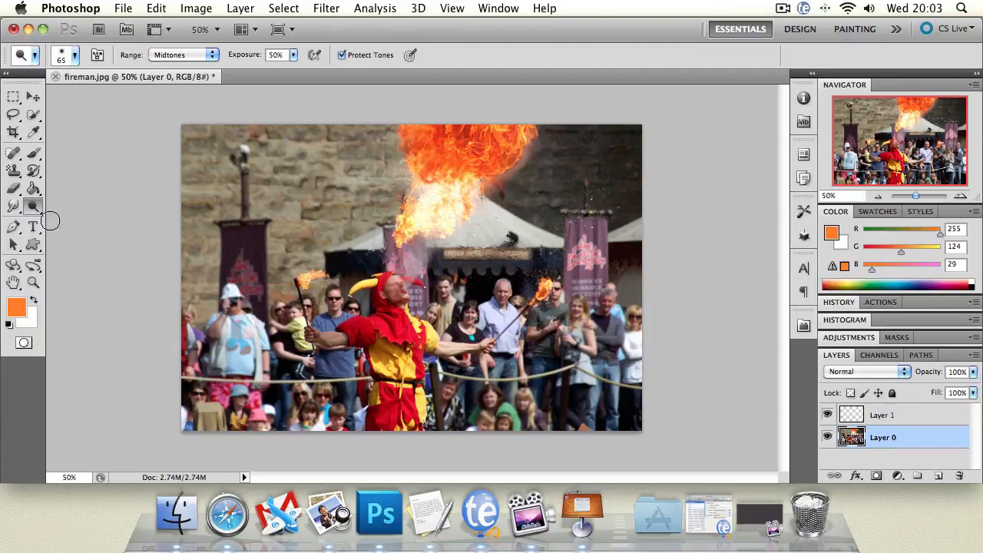
# Darken the upper part of the flame with the Burn tool at Midtones, 50% exposure
pyautogui.moveTo(34, 207)
pyautogui.mouseDown()
pyautogui.moveTo(76, 209)
pyautogui.moveTo(74, 218)
pyautogui.mouseUp()
pyautogui.moveTo(461, 143)
pyautogui.mouseDown()
pyautogui.moveTo(482, 115)
pyautogui.moveTo(485, 133)
pyautogui.mouseUp()
pyautogui.moveTo(475, 161)
pyautogui.mouseDown()
pyautogui.moveTo(434, 172)
pyautogui.moveTo(420, 156)
pyautogui.moveTo(414, 209)
pyautogui.moveTo(431, 217)
pyautogui.moveTo(424, 222)
pyautogui.moveTo(489, 219)
pyautogui.moveTo(461, 136)
pyautogui.mouseUp()
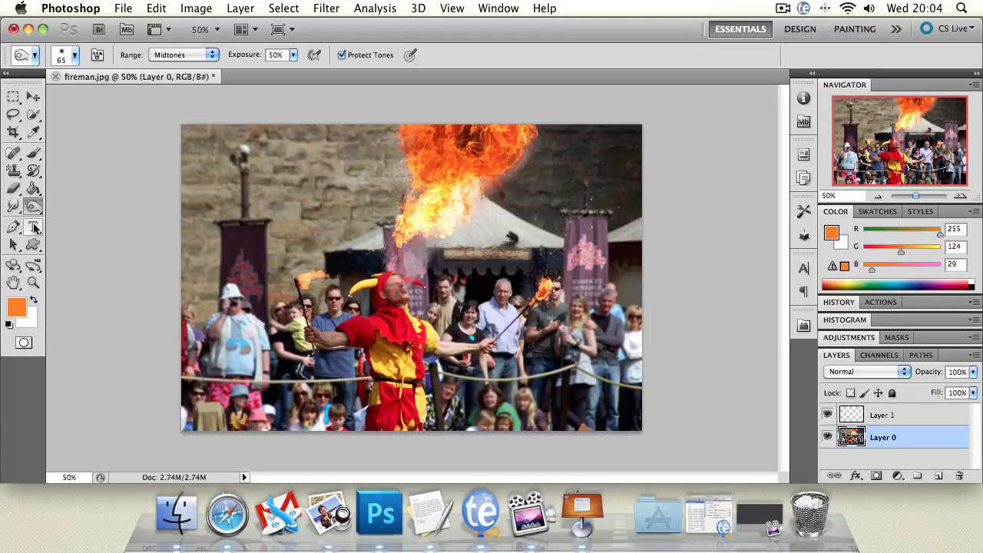
# Desaturate the lower part of the flame with the Sponge tool at 50% flow
pyautogui.moveTo(33, 206)
pyautogui.mouseDown()
pyautogui.moveTo(62, 203)
pyautogui.moveTo(66, 236)
pyautogui.mouseUp()
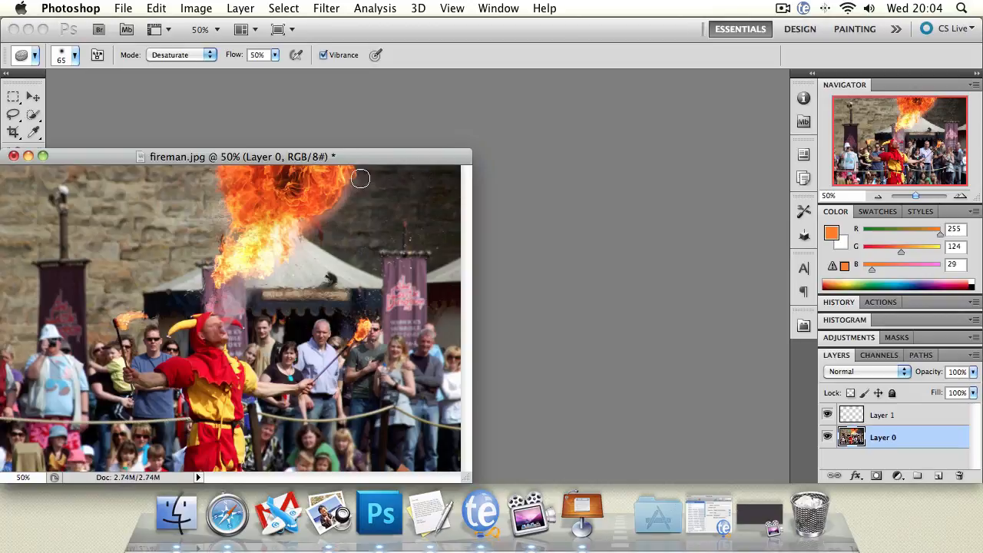
pyautogui.moveTo(360, 156); pyautogui.dragTo(547, 101)
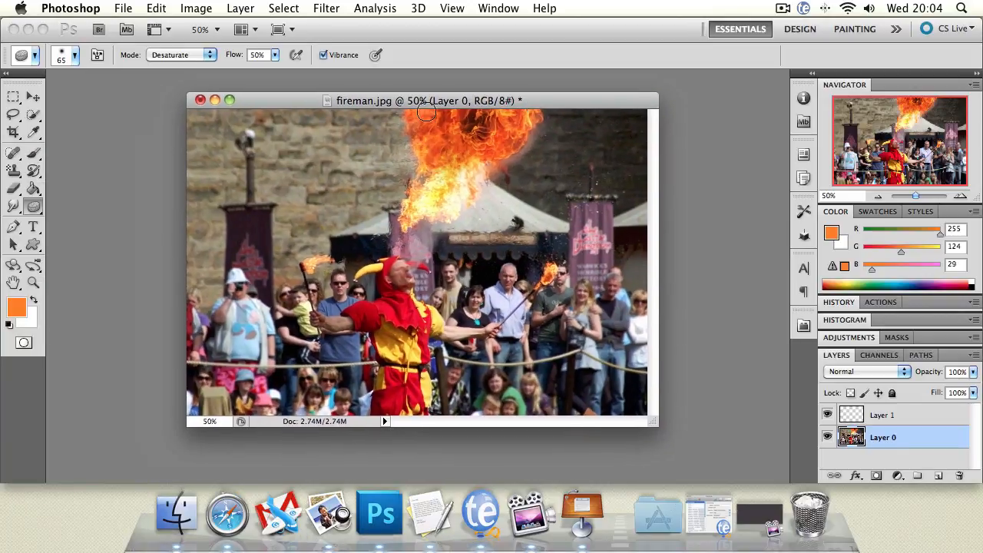
pyautogui.rightClick(36, 207)
pyautogui.click(75, 233)
pyautogui.moveTo(456, 169)
pyautogui.mouseDown()
pyautogui.moveTo(465, 129)
pyautogui.moveTo(439, 159)
pyautogui.moveTo(425, 159)
pyautogui.moveTo(394, 225)
pyautogui.mouseUp()
# Set the Sponge mode to Saturate and paint over the middle of the flame
pyautogui.click(198, 54)
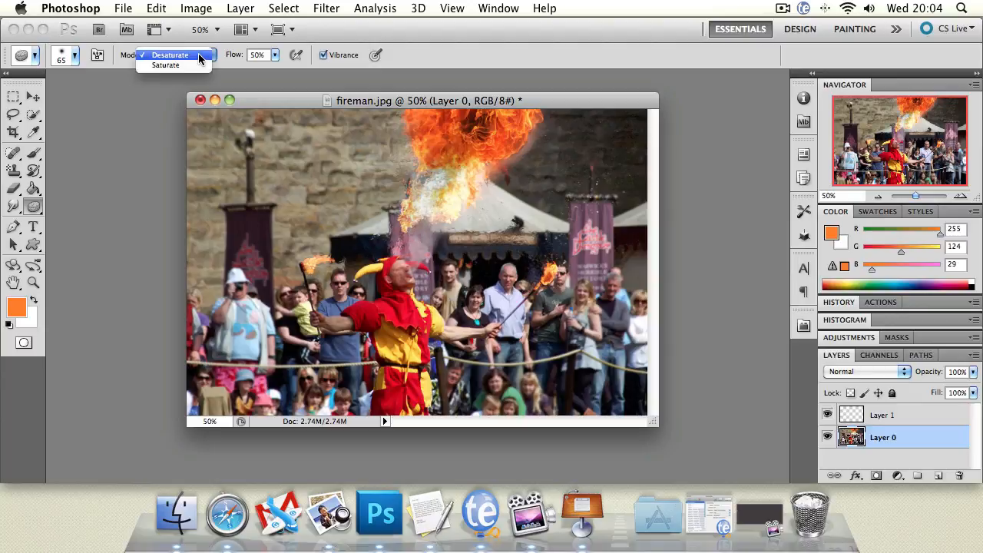
pyautogui.click(195, 67)
pyautogui.moveTo(442, 175); pyautogui.dragTo(451, 134)
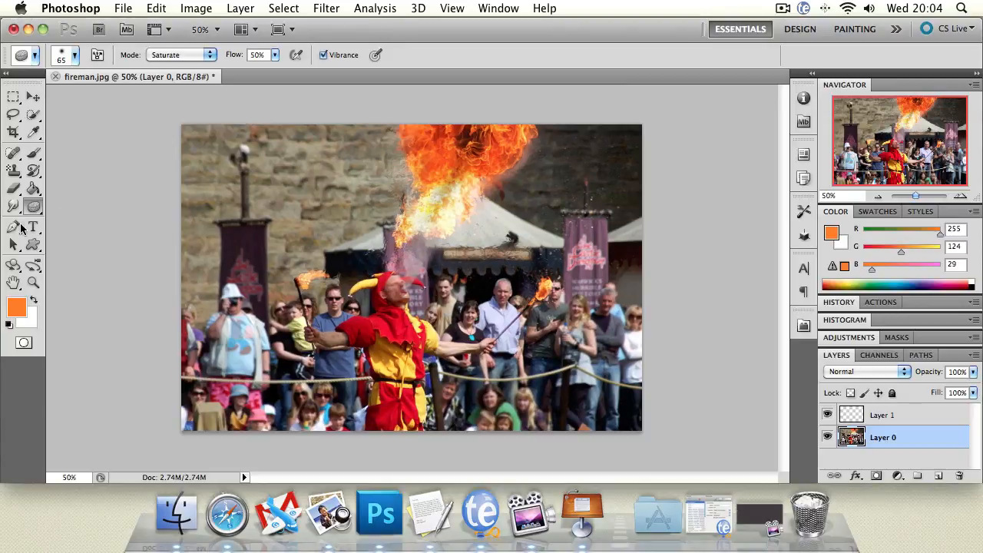
# Try drawing a straight-sided, four-cornered orange shape on the wall above the left banner with the Pen tool, then undo it
pyautogui.click(18, 226)
pyautogui.click(251, 171)
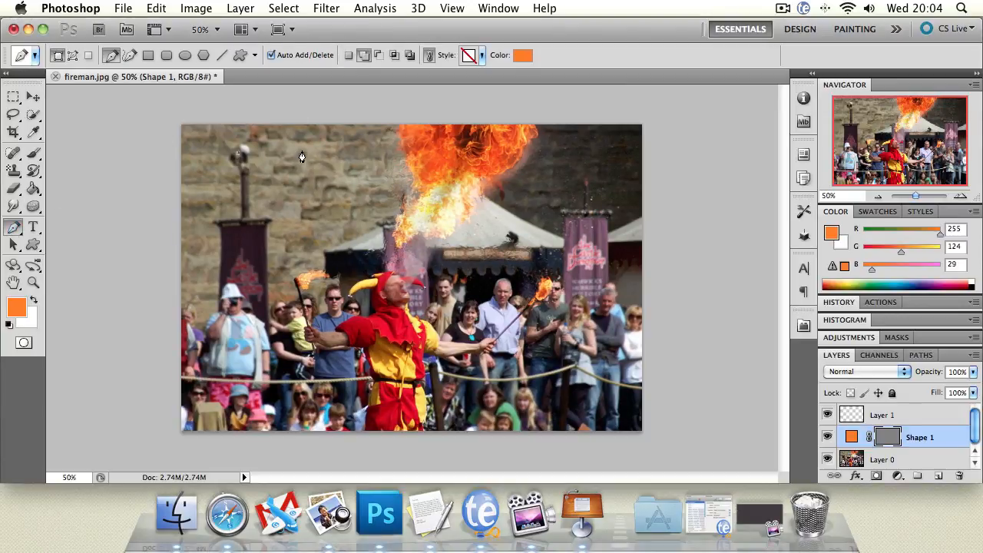
pyautogui.click(320, 215)
pyautogui.click(224, 221)
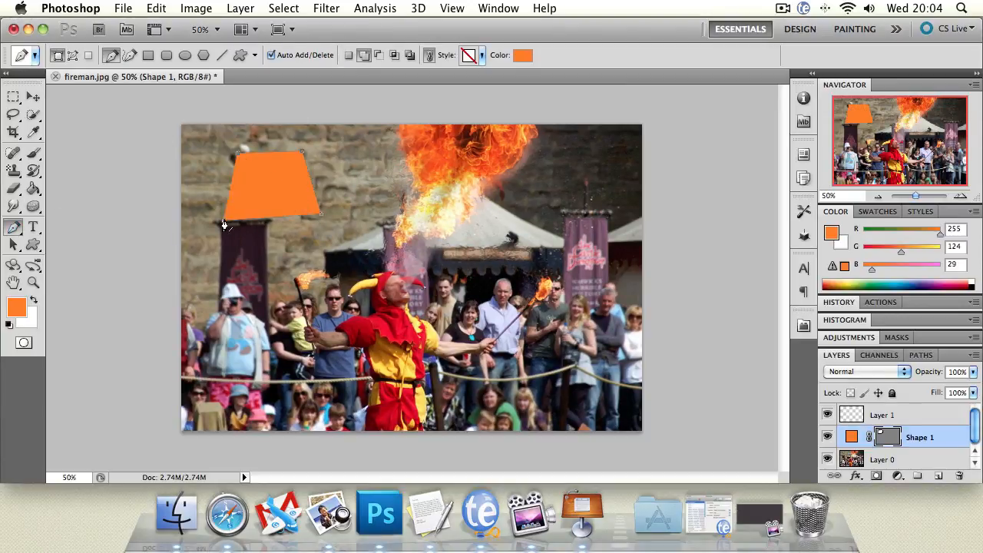
pyautogui.click(239, 159)
pyautogui.press('super+alt+z')
pyautogui.press('super+alt+z')
pyautogui.press('super+alt+z')
pyautogui.press('super+alt+z')
pyautogui.press('super+alt+z')
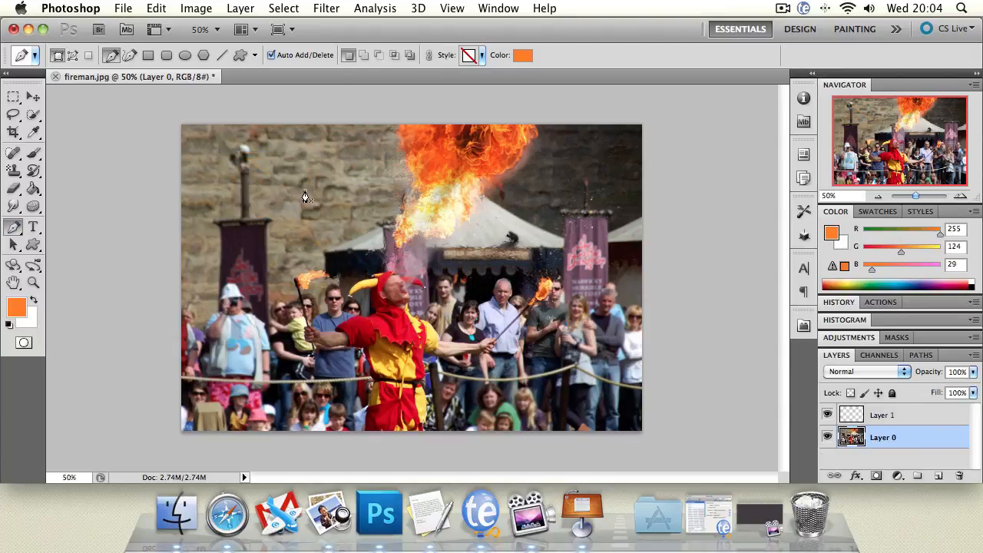
# Draw a closed, curved orange Pen shape from the wall left of the flame across the tent and above the jester
pyautogui.click(305, 191)
pyautogui.moveTo(420, 167); pyautogui.dragTo(432, 176)
pyautogui.moveTo(483, 245); pyautogui.dragTo(469, 283)
pyautogui.moveTo(536, 235); pyautogui.dragTo(556, 234)
pyautogui.moveTo(562, 283); pyautogui.dragTo(525, 288)
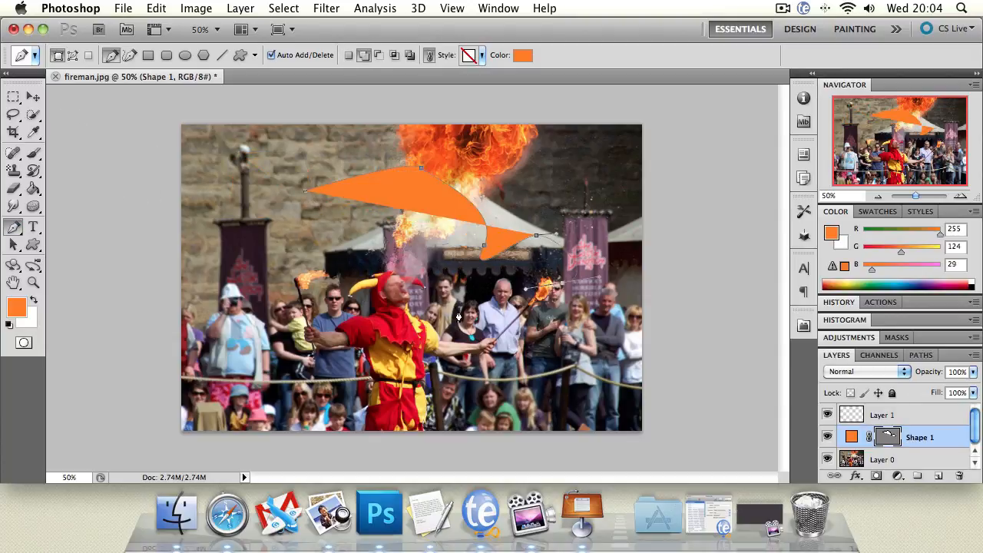
pyautogui.moveTo(460, 310); pyautogui.dragTo(426, 304)
pyautogui.click(361, 271)
pyautogui.click(356, 239)
pyautogui.click(407, 206)
pyautogui.moveTo(276, 205); pyautogui.dragTo(247, 219)
pyautogui.click(305, 191)
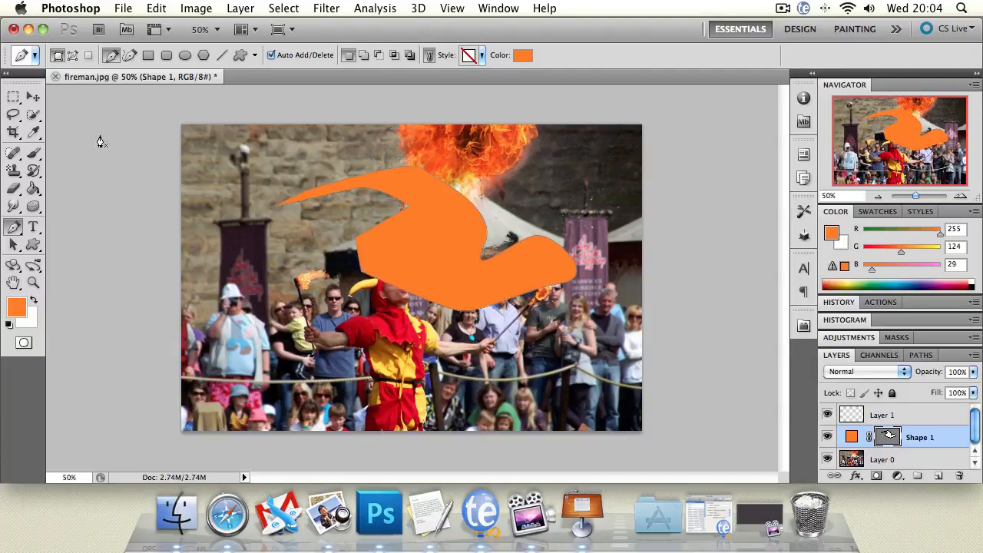
# Delete the curved orange Pen shape covering the tent and the wall
pyautogui.click(33, 96)
pyautogui.press('BackSpace')
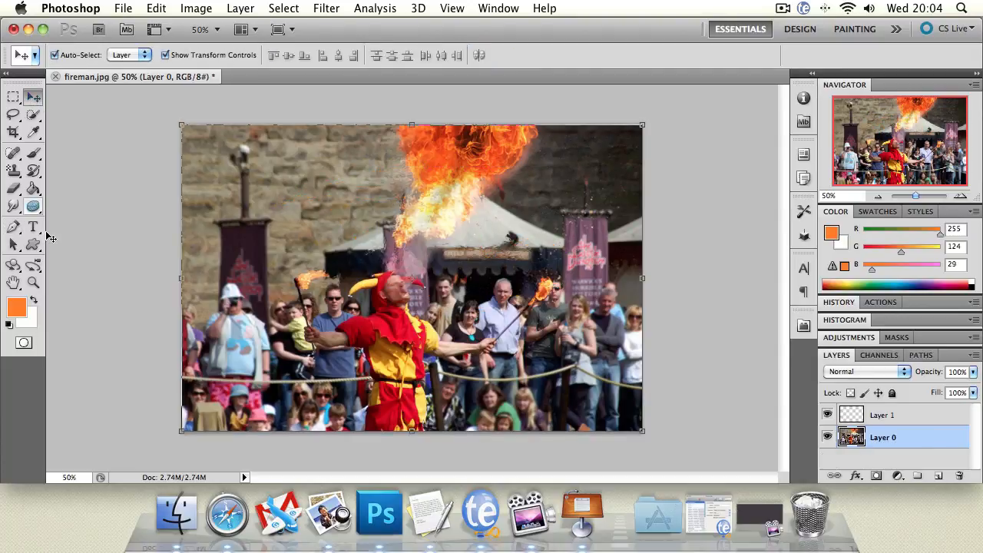
# Add the orange text "Text" on the wall above the left banner, then delete the text layer
pyautogui.click(33, 227)
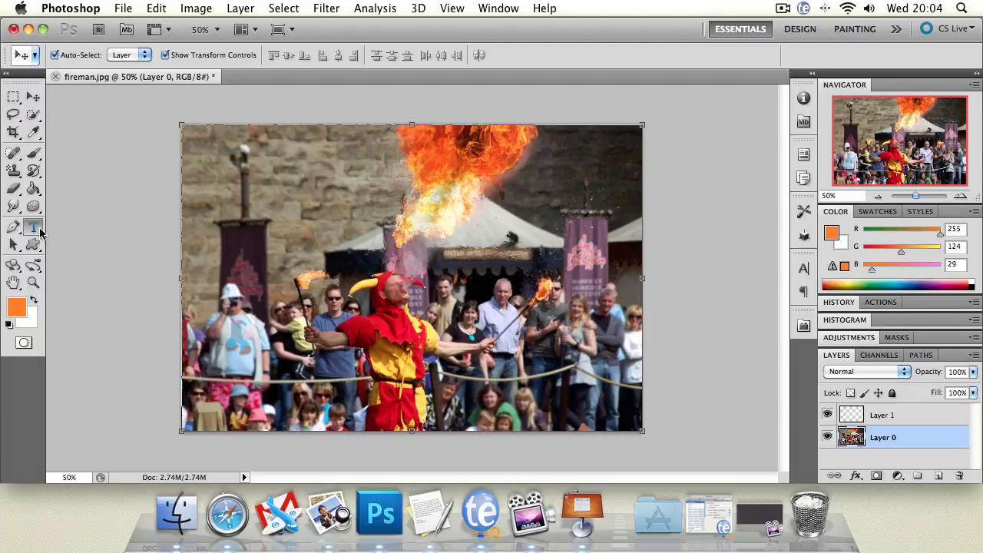
pyautogui.click(229, 175)
pyautogui.write('Text')
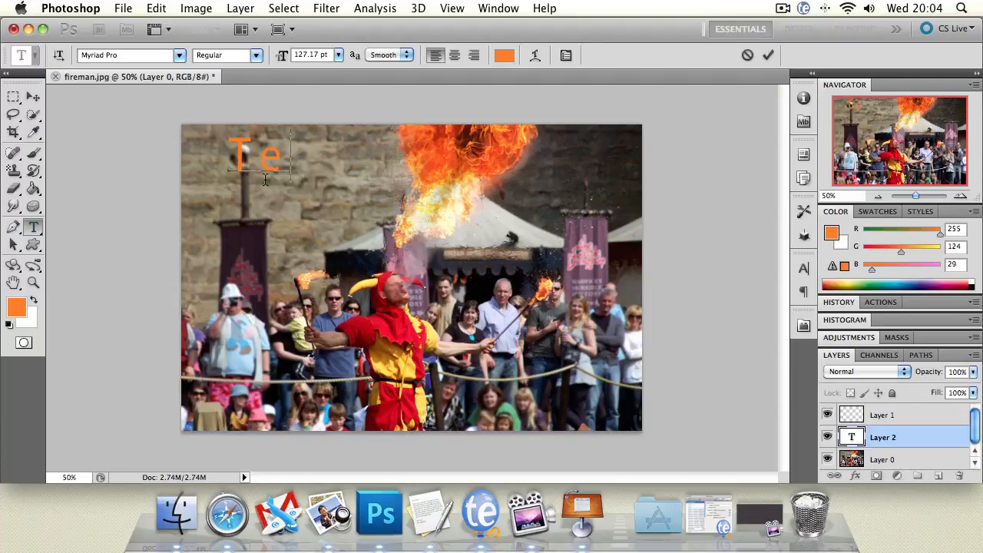
pyautogui.click(33, 96)
pyautogui.press('Delete')
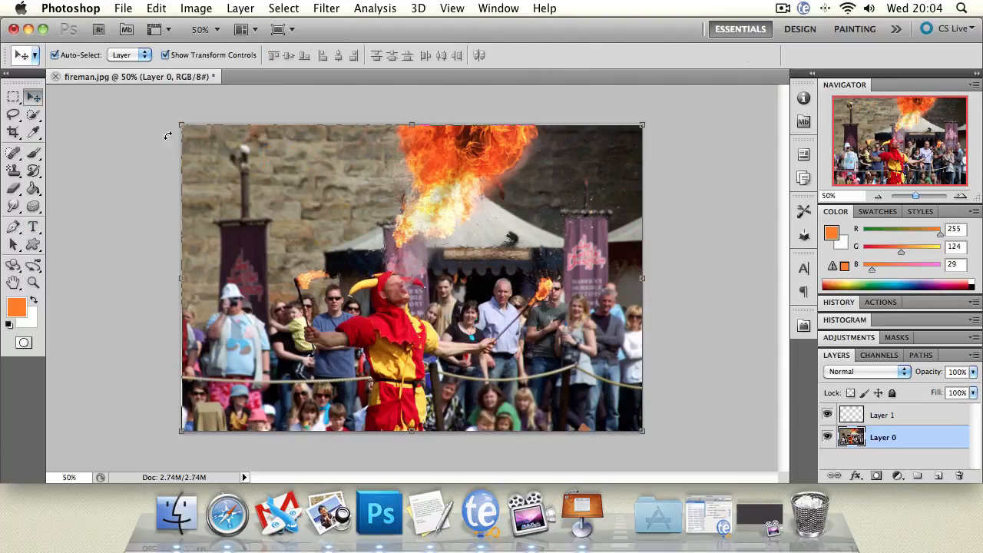
# Remove the separate Layer 1 from the layer stack, keeping Layer 0
pyautogui.click(15, 244)
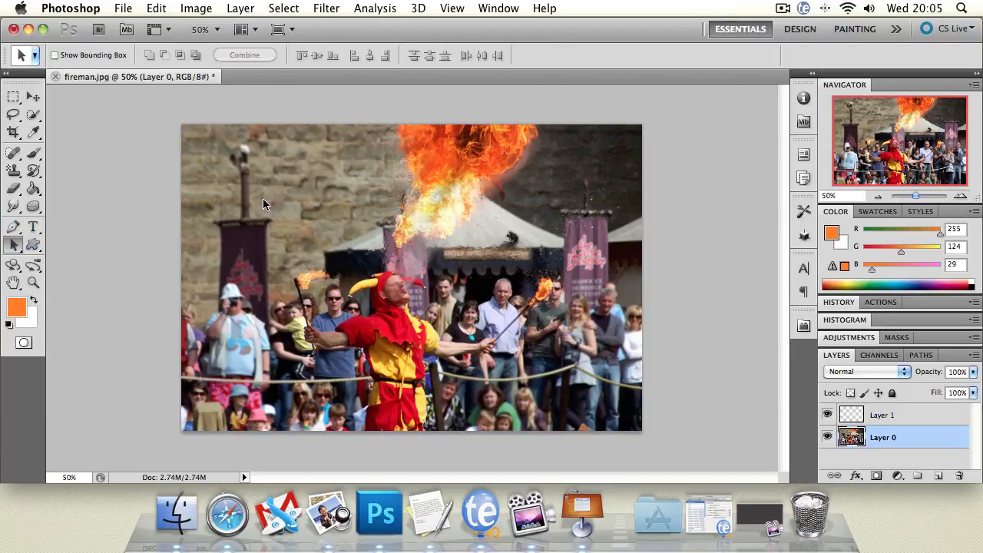
pyautogui.rightClick(890, 413)
pyautogui.click(811, 452)
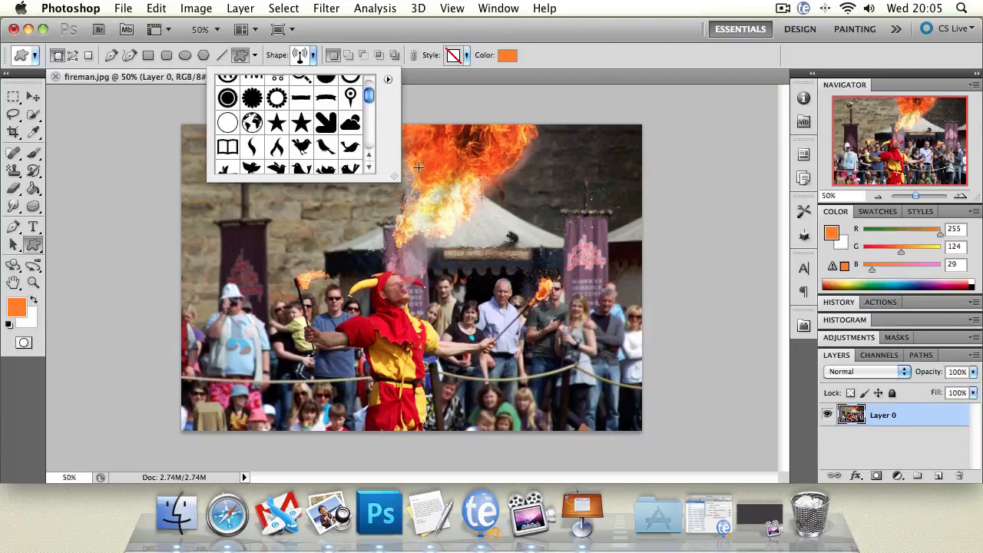
# Try drawing a large custom radio-antenna shape from the wall across to the crowd beside the jester, then undo it
pyautogui.click(508, 96)
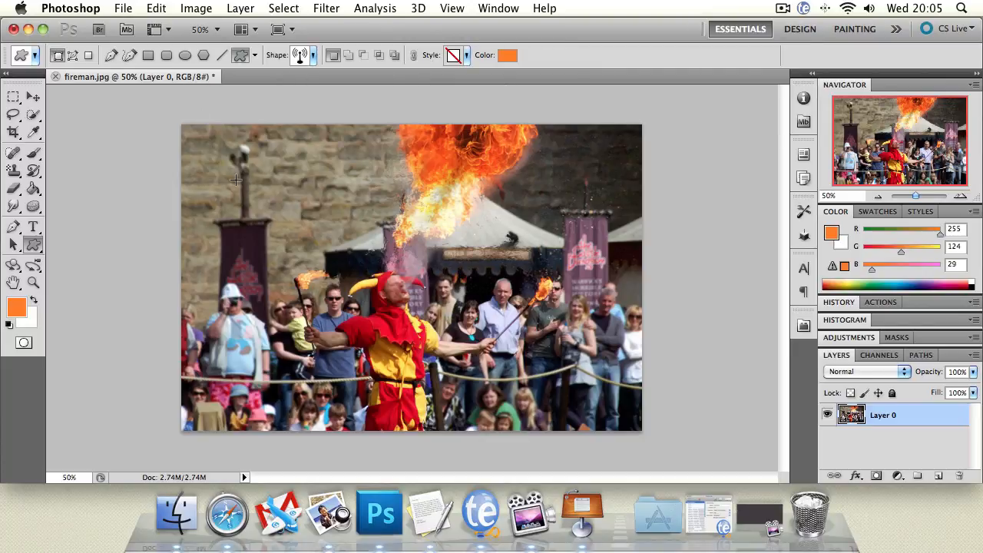
pyautogui.moveTo(235, 180); pyautogui.dragTo(503, 334)
pyautogui.press('super+z')
# Draw an orange film-strip custom shape over the crowd between the jester and his raised torch, then delete it
pyautogui.click(312, 57)
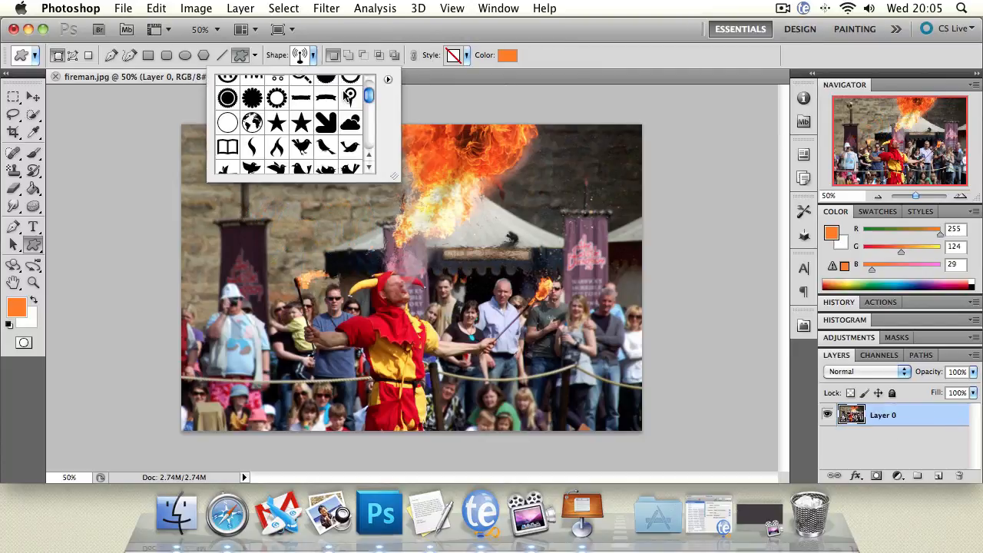
pyautogui.moveTo(369, 96); pyautogui.dragTo(369, 142)
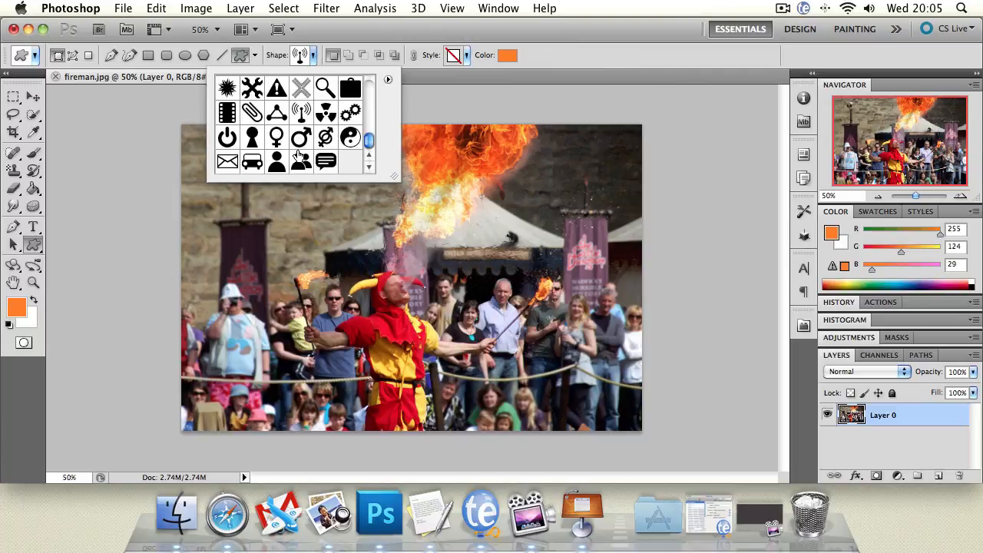
pyautogui.click(227, 112)
pyautogui.moveTo(423, 253); pyautogui.dragTo(519, 361)
pyautogui.click(33, 96)
pyautogui.click(465, 277)
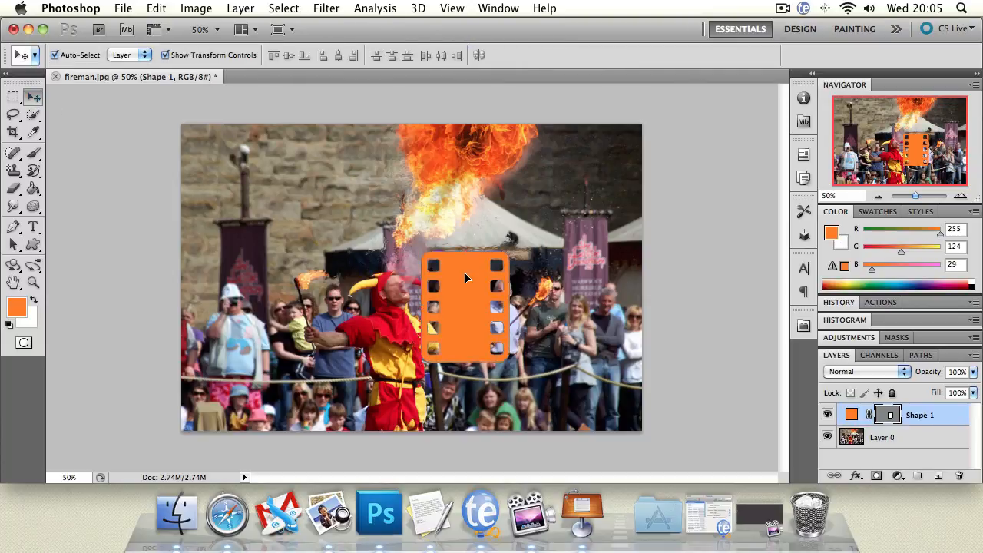
pyautogui.press('Delete')
# Try drawing an orange rectangle on the wall left of the flame with the Rectangle tool, then undo it
pyautogui.click(33, 245)
pyautogui.moveTo(33, 245); pyautogui.dragTo(95, 241)
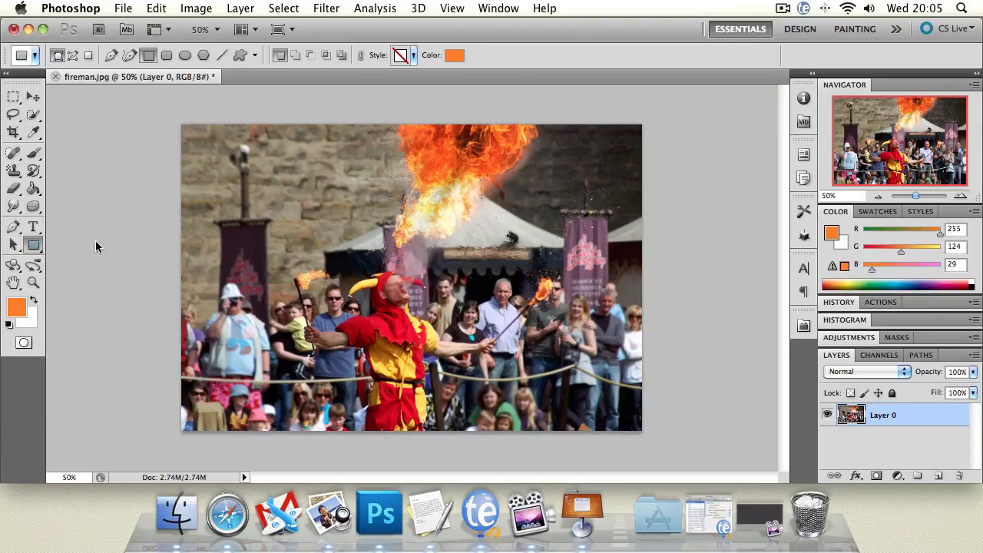
pyautogui.moveTo(274, 148); pyautogui.dragTo(372, 232)
pyautogui.press('super+z')
# Try drawing a rounded rectangle with a 10 px radius from the wall across the tent, then undo it
pyautogui.moveTo(34, 246); pyautogui.dragTo(110, 256)
pyautogui.moveTo(272, 182); pyautogui.dragTo(437, 284)
pyautogui.press('super+z')
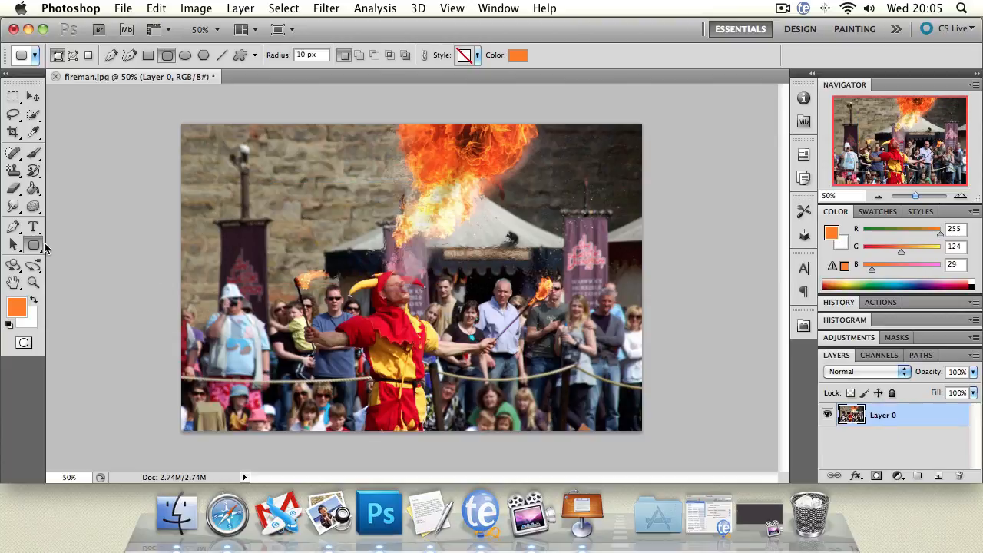
# Try drawing an orange circle over the lower flame above the jester with the Ellipse tool, then undo it
pyautogui.moveTo(34, 246); pyautogui.dragTo(135, 288)
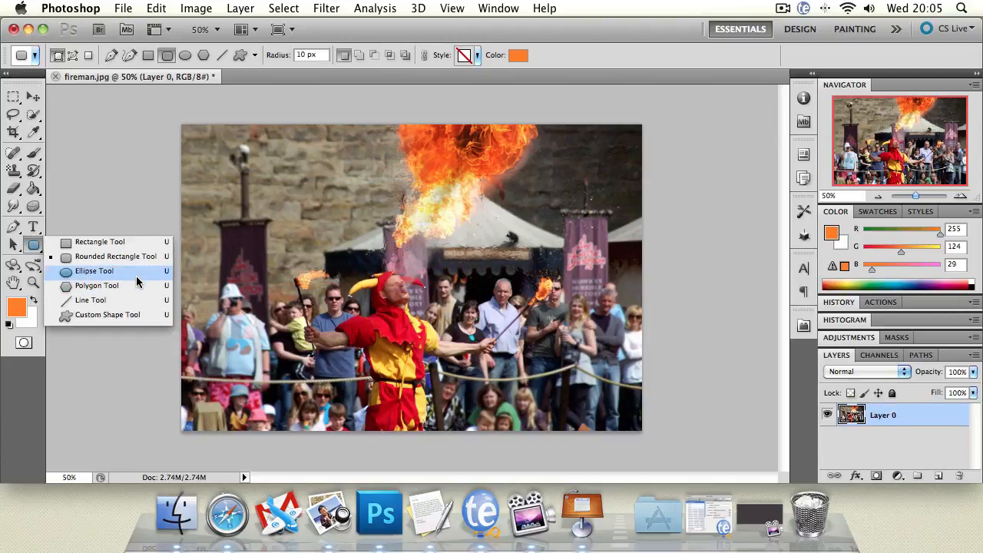
pyautogui.moveTo(136, 279); pyautogui.dragTo(137, 277)
pyautogui.moveTo(366, 170); pyautogui.dragTo(477, 284)
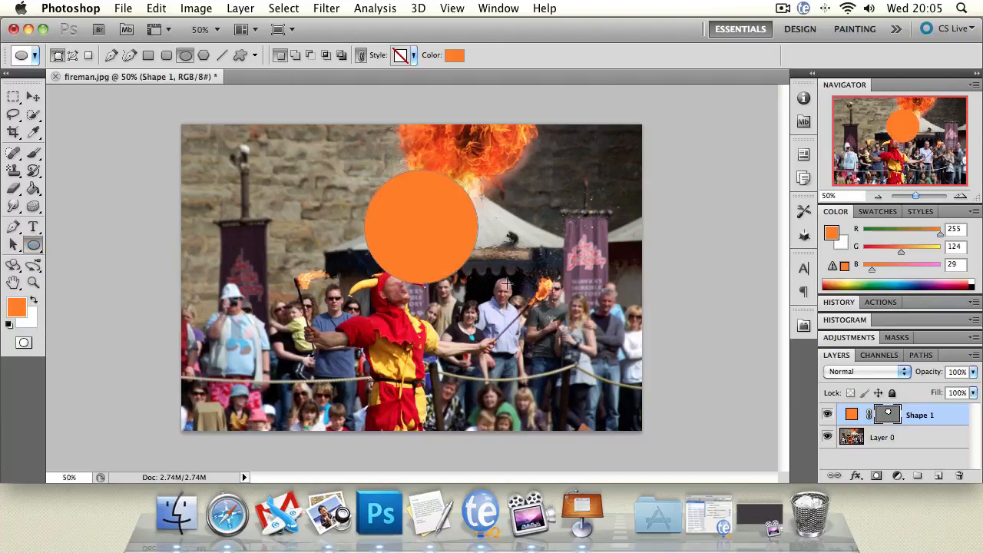
pyautogui.press('super+z')
# Delete the orange film-strip shape beside the jester
pyautogui.moveTo(34, 246); pyautogui.dragTo(119, 251)
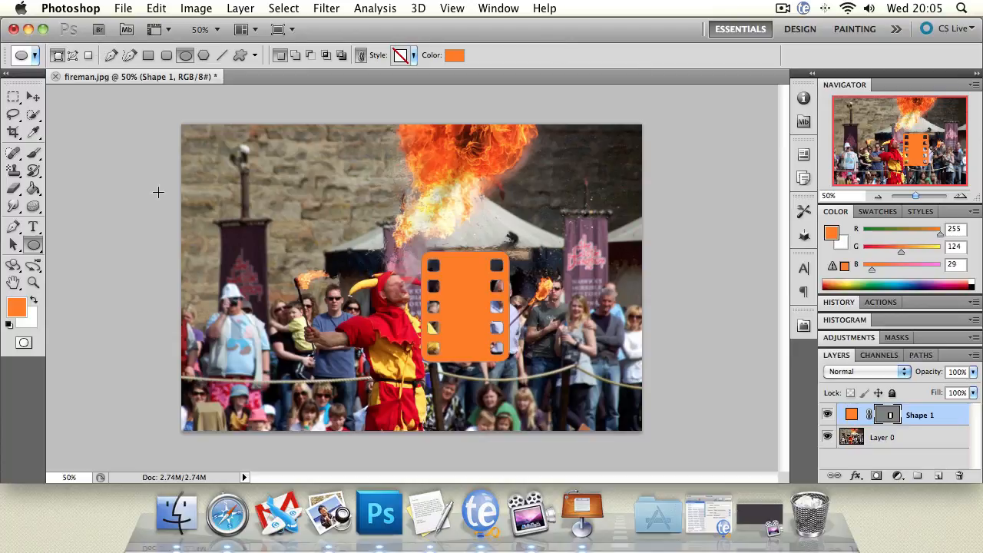
pyautogui.click(33, 96)
pyautogui.press('Delete')
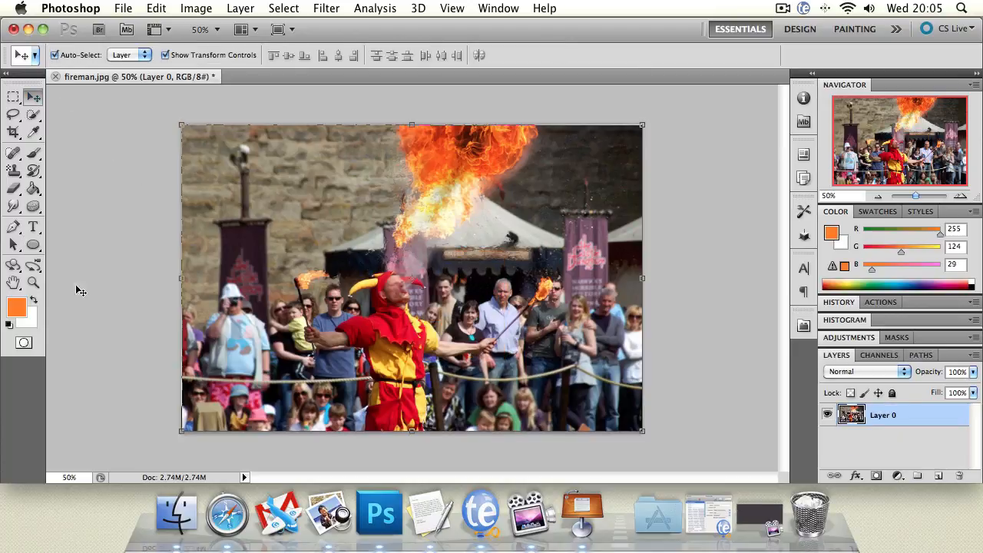
# Zoom in on the photo with the Zoom tool and pan around the jester and flame with the Hand tool
pyautogui.click(14, 283)
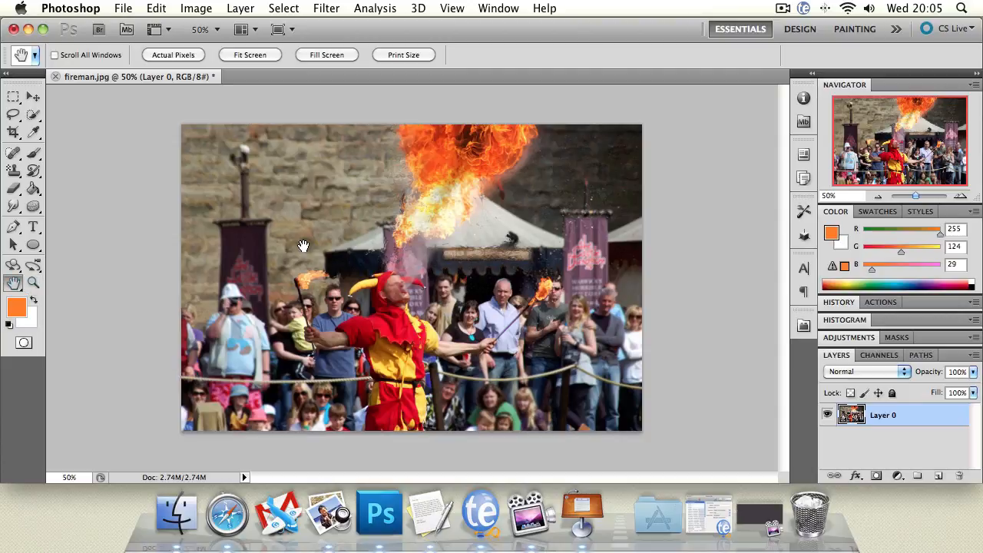
pyautogui.click(34, 283)
pyautogui.click(352, 256)
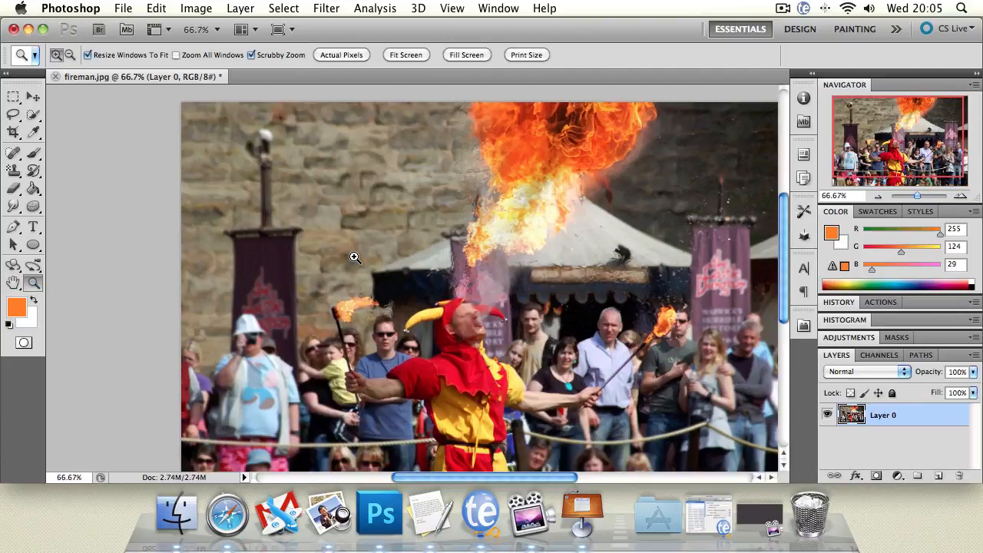
pyautogui.click(353, 257)
pyautogui.moveTo(299, 290)
pyautogui.mouseDown()
pyautogui.moveTo(448, 291)
pyautogui.moveTo(261, 283)
pyautogui.moveTo(282, 283)
pyautogui.mouseUp()
pyautogui.click(15, 284)
pyautogui.moveTo(577, 275); pyautogui.dragTo(496, 210)
pyautogui.moveTo(915, 153); pyautogui.dragTo(903, 146)
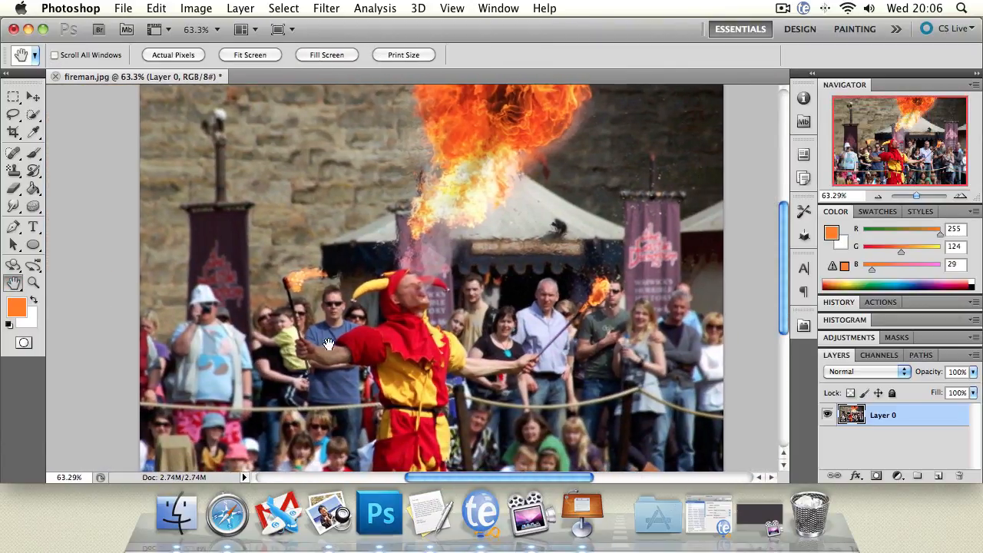
# Reset the foreground and background colours to default black and white, then swap them back and forth
pyautogui.click(17, 306)
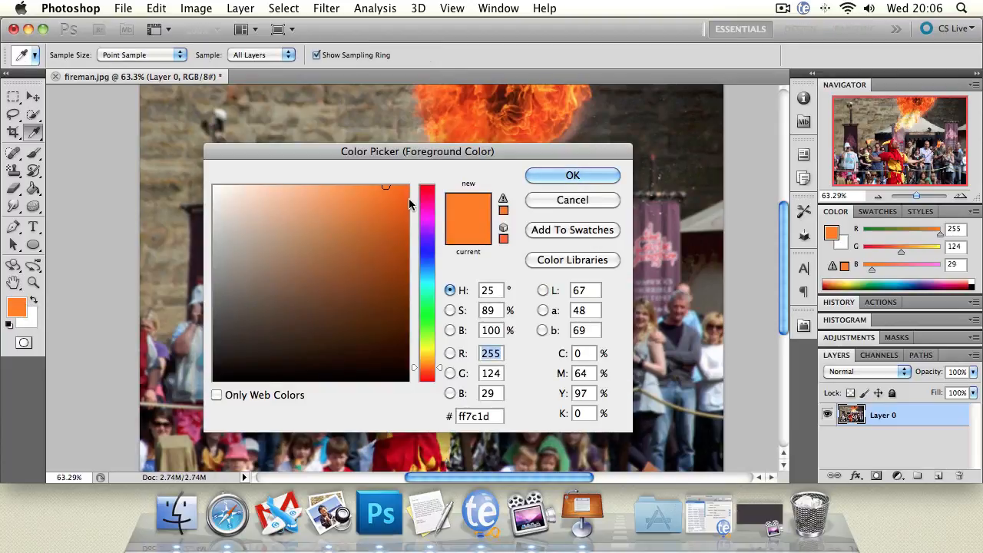
pyautogui.click(566, 201)
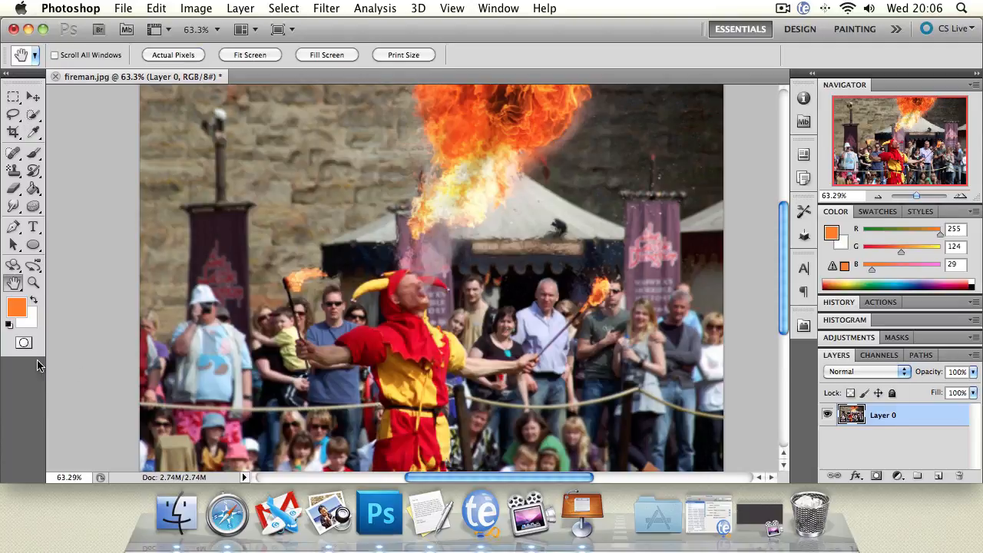
pyautogui.click(9, 325)
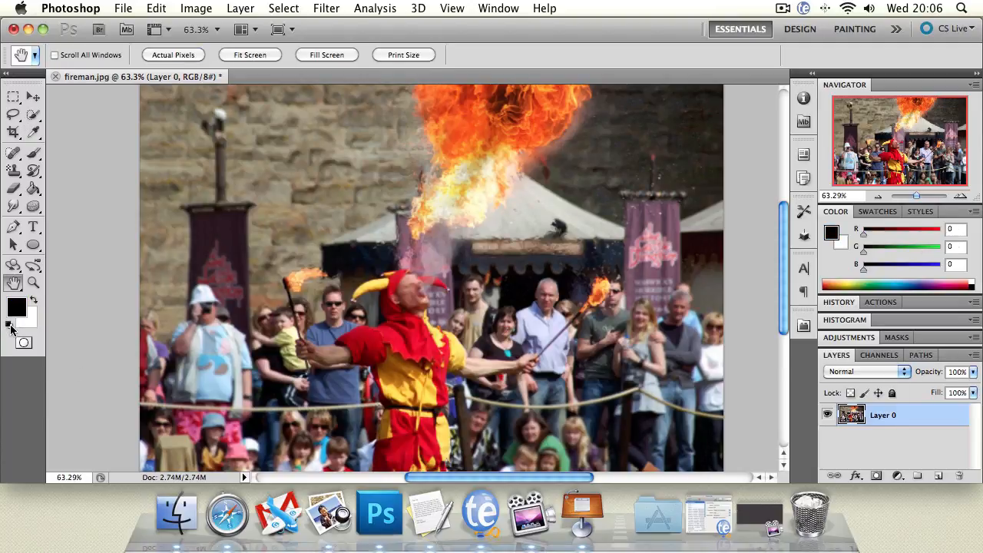
pyautogui.click(33, 301)
pyautogui.click(33, 300)
pyautogui.click(33, 301)
pyautogui.click(33, 300)
pyautogui.click(33, 300)
pyautogui.click(33, 301)
# Set the foreground colour to red, RGB 197, 12, 12, and swap it back and forth with the white background colour
pyautogui.click(18, 307)
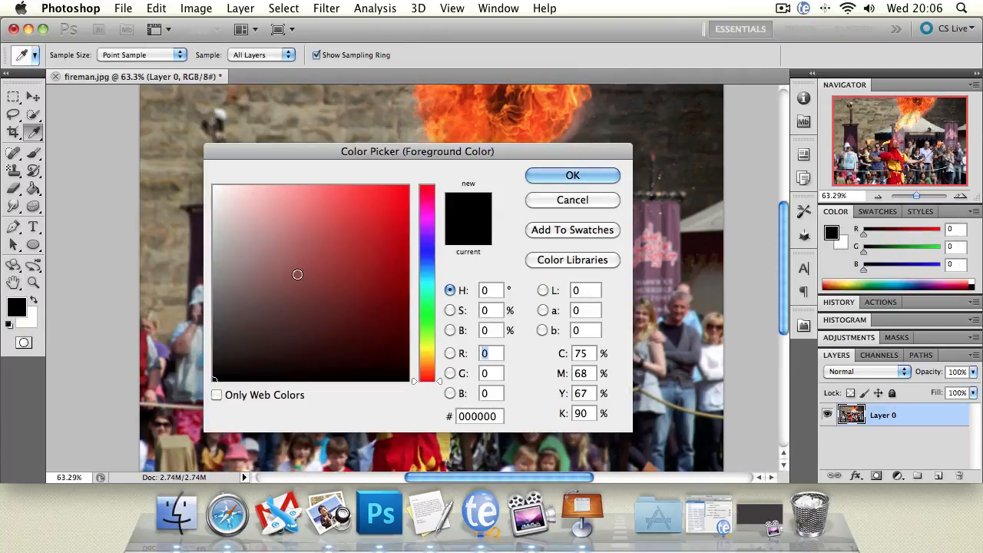
pyautogui.click(397, 230)
pyautogui.click(573, 176)
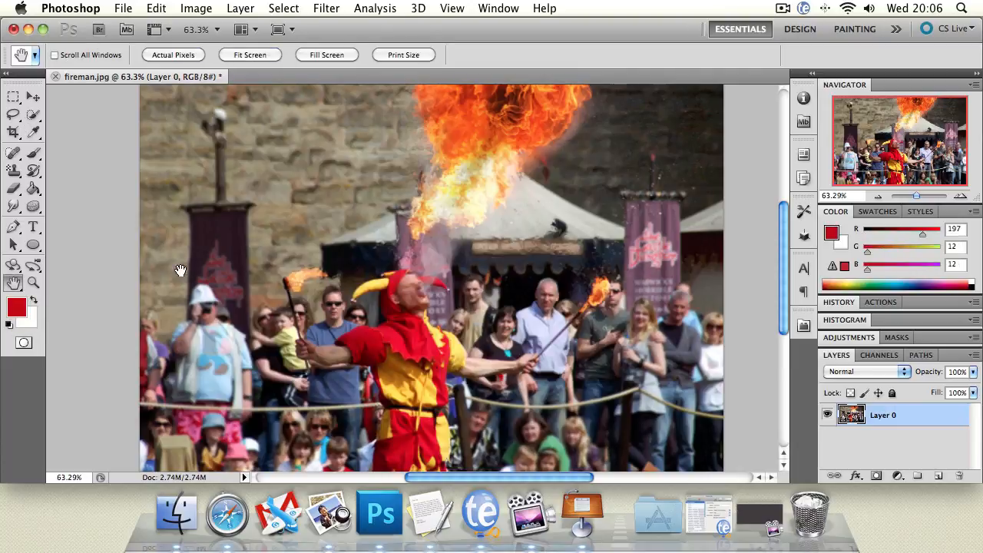
pyautogui.click(32, 298)
pyautogui.click(32, 298)
pyautogui.click(32, 298)
pyautogui.click(32, 297)
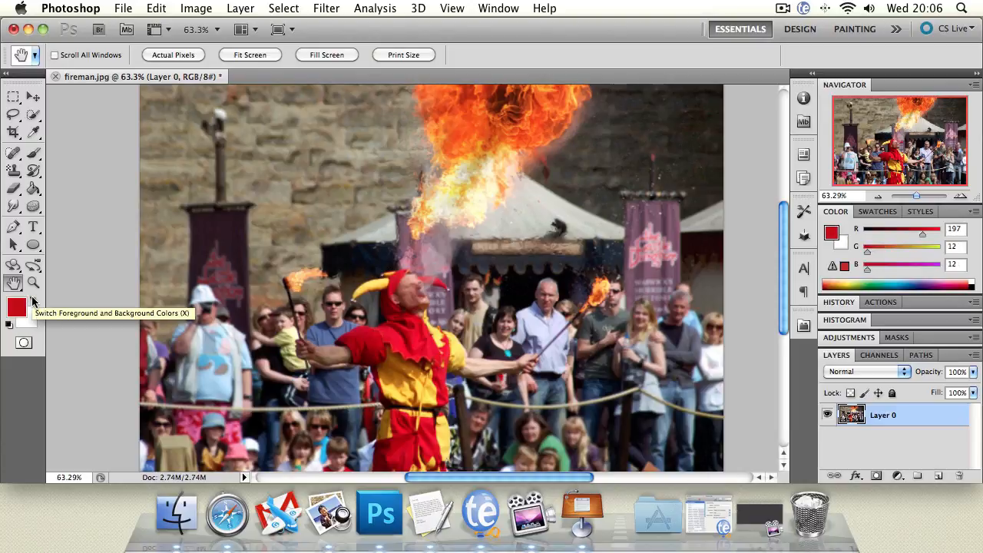